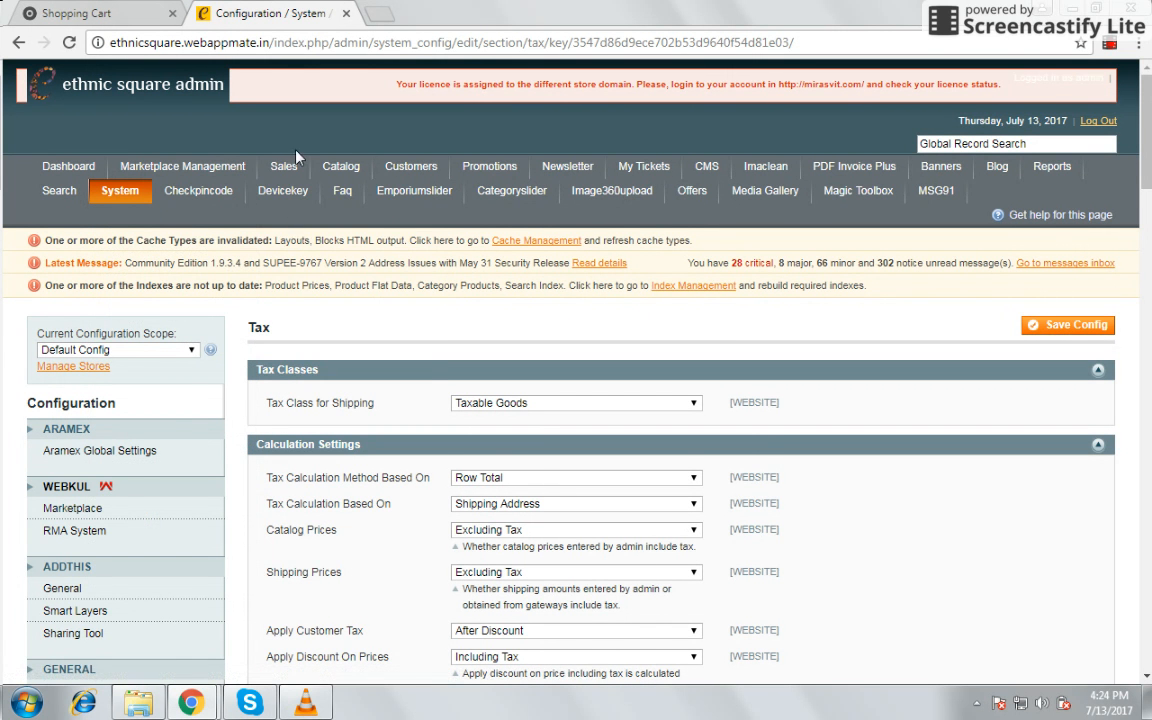
Step: Locate the Tax section under Sales in the System Configuration navigation list
{"action": "mouse_move", "coordinate": [286, 170]}
{"action": "mouse_move", "coordinate": [100, 195]}
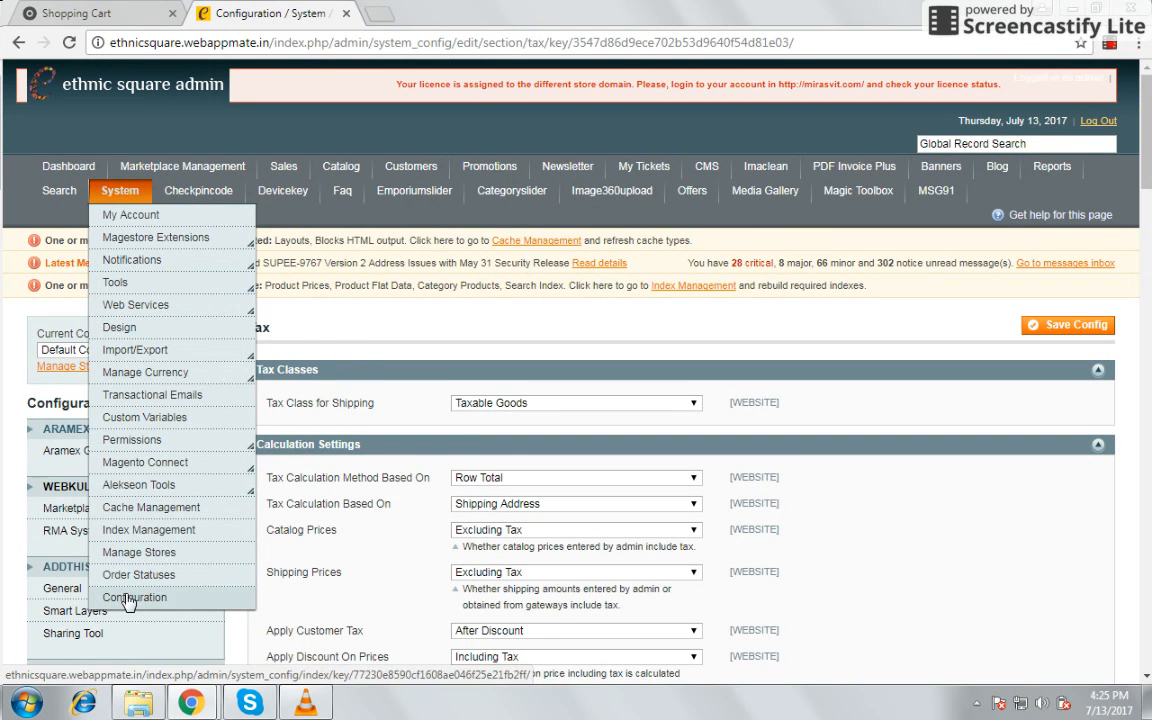
{"action": "scroll", "coordinate": [121, 553], "scroll_direction": "down", "scroll_amount": 12}
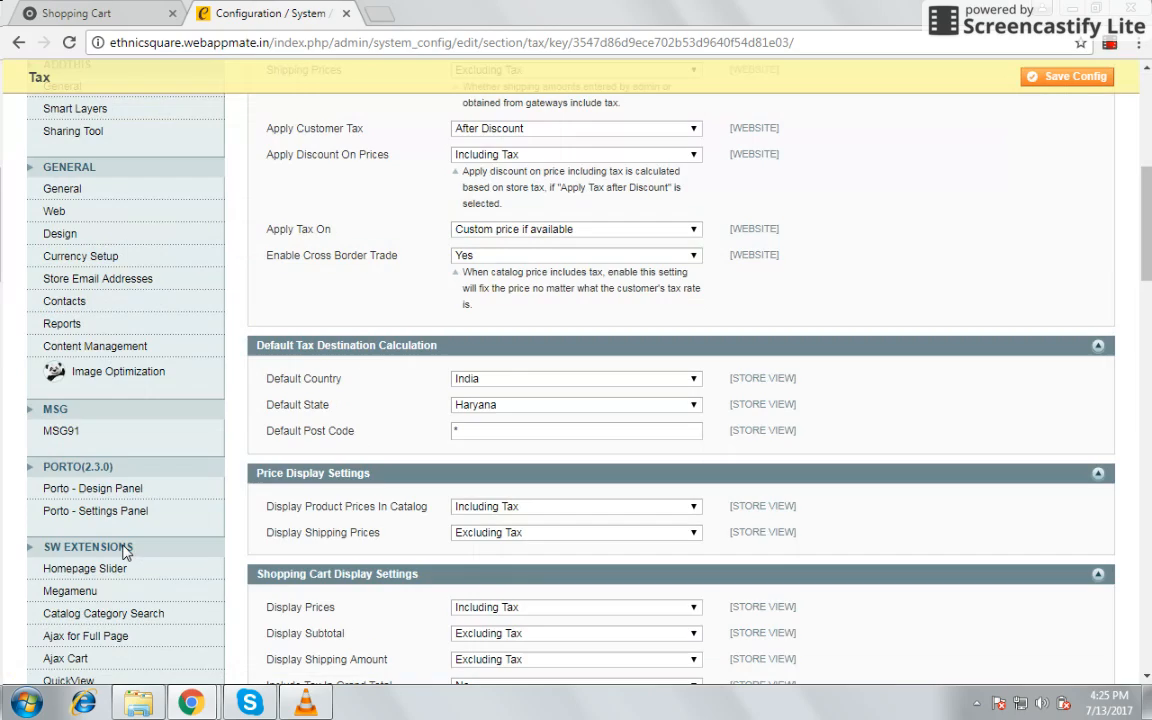
{"action": "scroll", "coordinate": [124, 553], "scroll_direction": "down", "scroll_amount": 3}
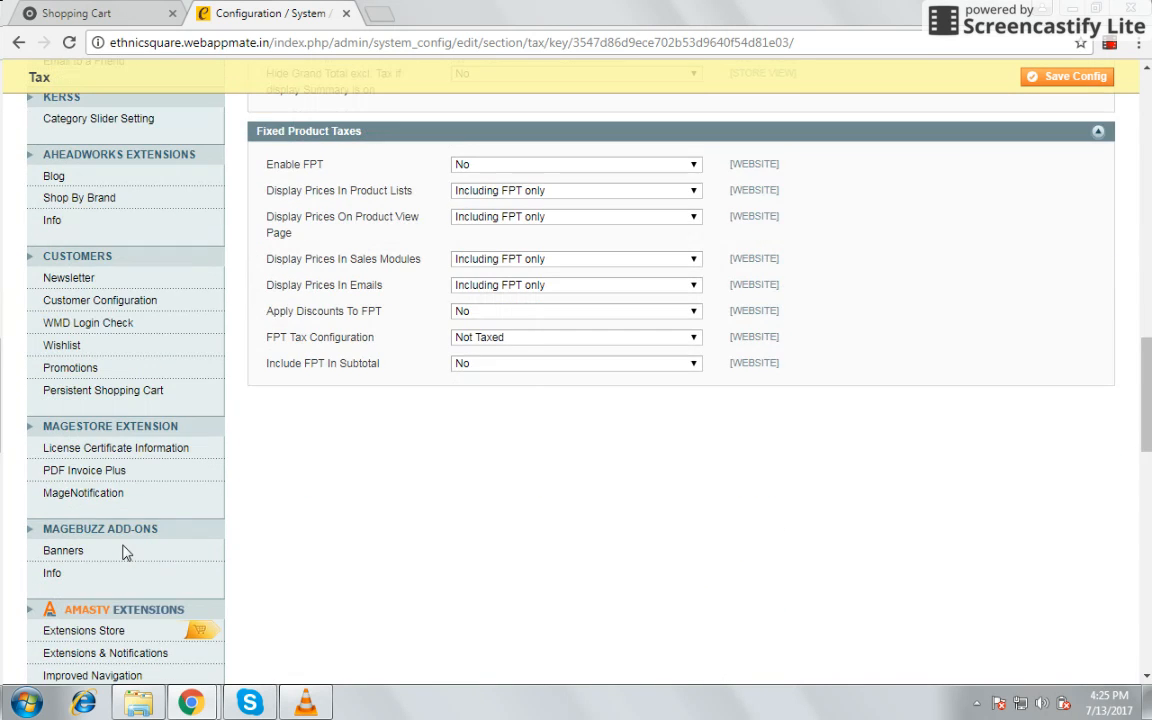
{"action": "scroll", "coordinate": [124, 553], "scroll_direction": "down", "scroll_amount": 3}
{"action": "scroll", "coordinate": [124, 553], "scroll_direction": "down", "scroll_amount": 3}
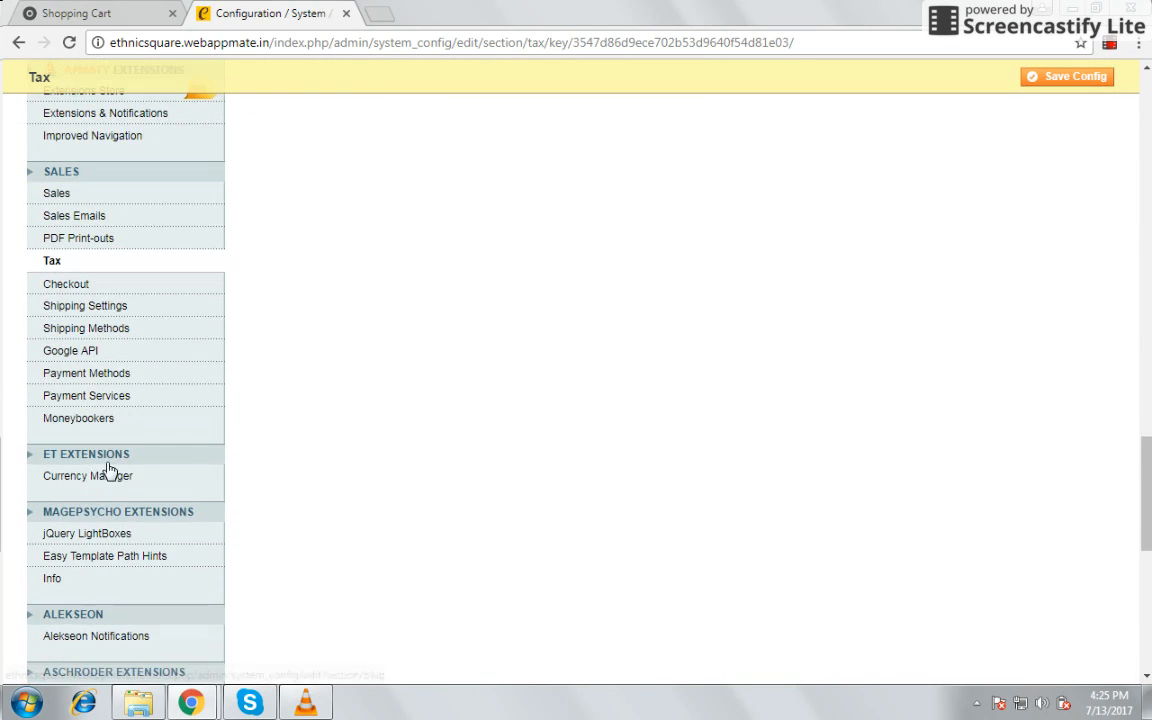
{"action": "scroll", "coordinate": [249, 406], "scroll_direction": "up", "scroll_amount": 10}
{"action": "scroll", "coordinate": [349, 323], "scroll_direction": "up", "scroll_amount": 15}
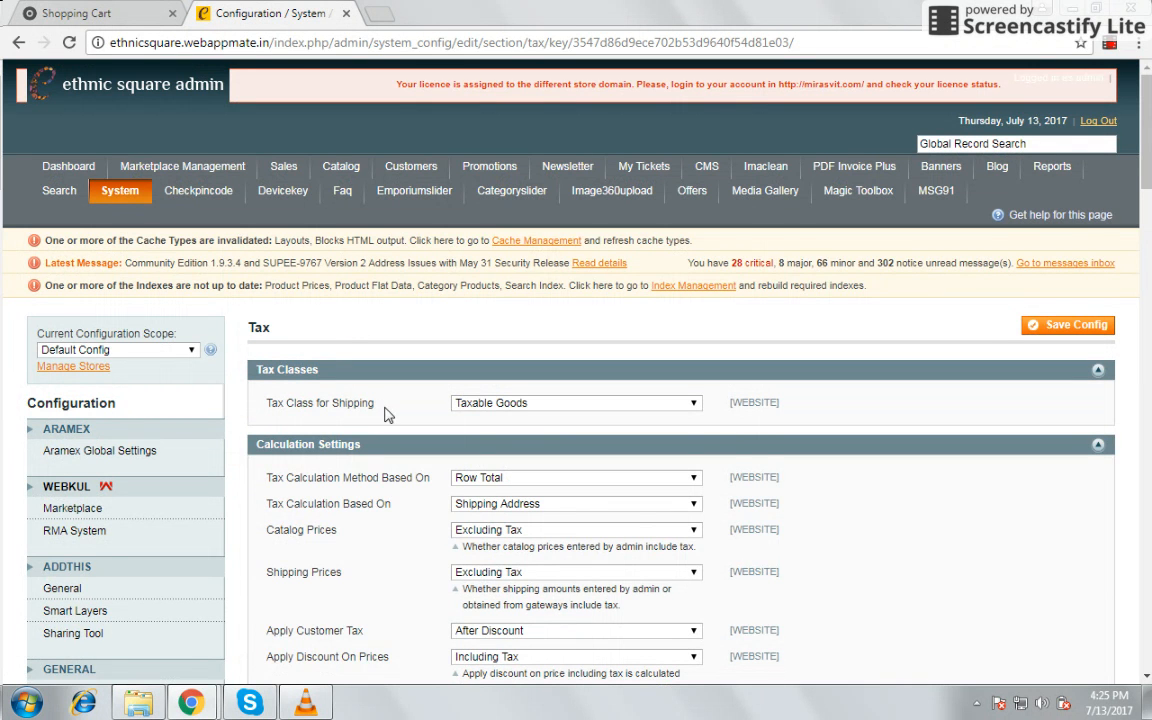
Step: Look over the Tax settings groups, from Tax Classes and Calculation Settings down to Fixed Product Taxes
{"action": "scroll", "coordinate": [310, 370], "scroll_direction": "down", "scroll_amount": 1}
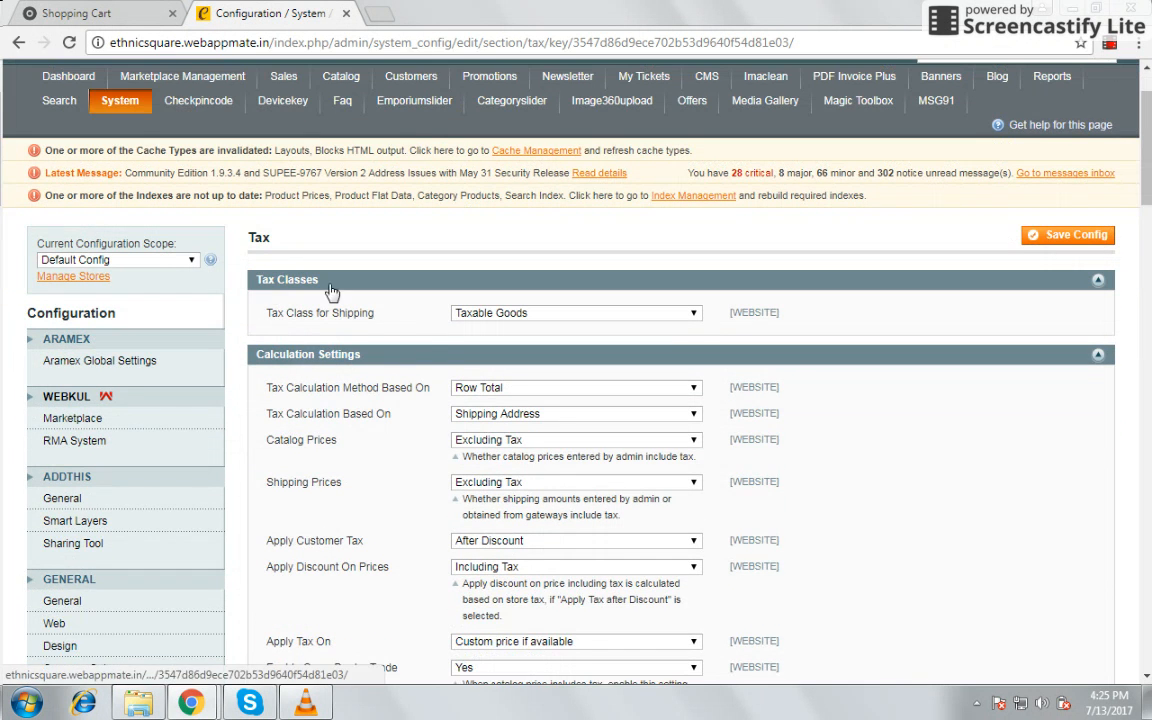
{"action": "scroll", "coordinate": [332, 291], "scroll_direction": "down", "scroll_amount": 2}
{"action": "scroll", "coordinate": [490, 215], "scroll_direction": "down", "scroll_amount": 1}
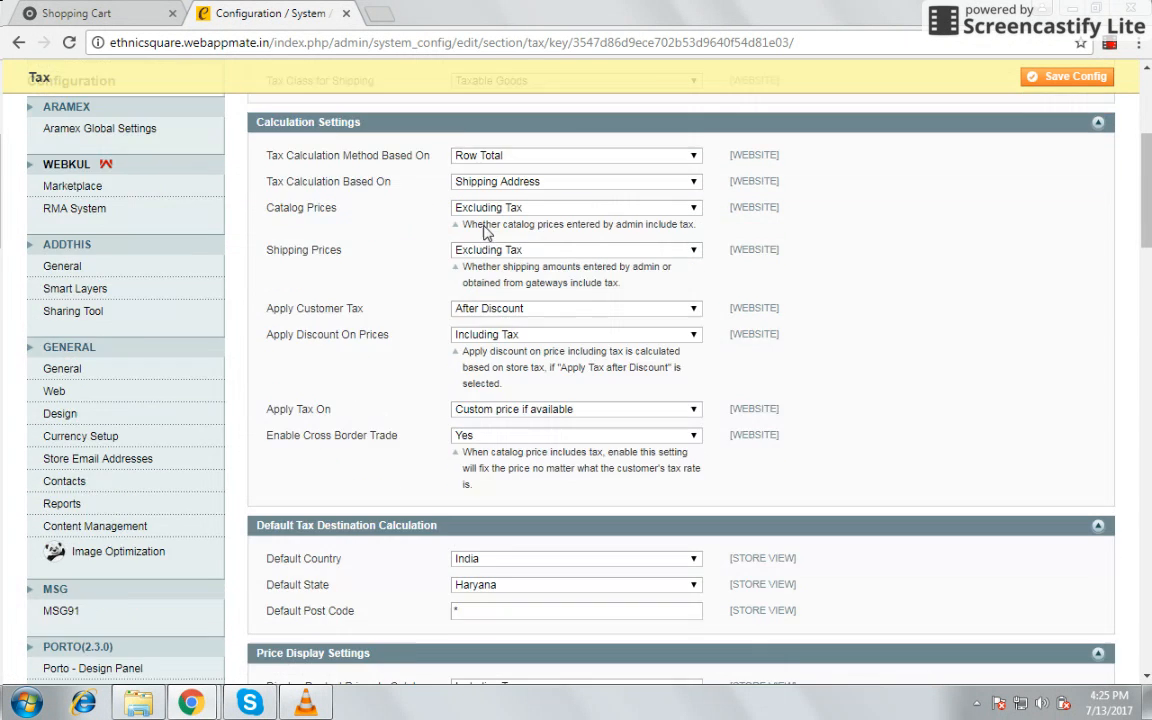
{"action": "scroll", "coordinate": [485, 230], "scroll_direction": "down", "scroll_amount": 1}
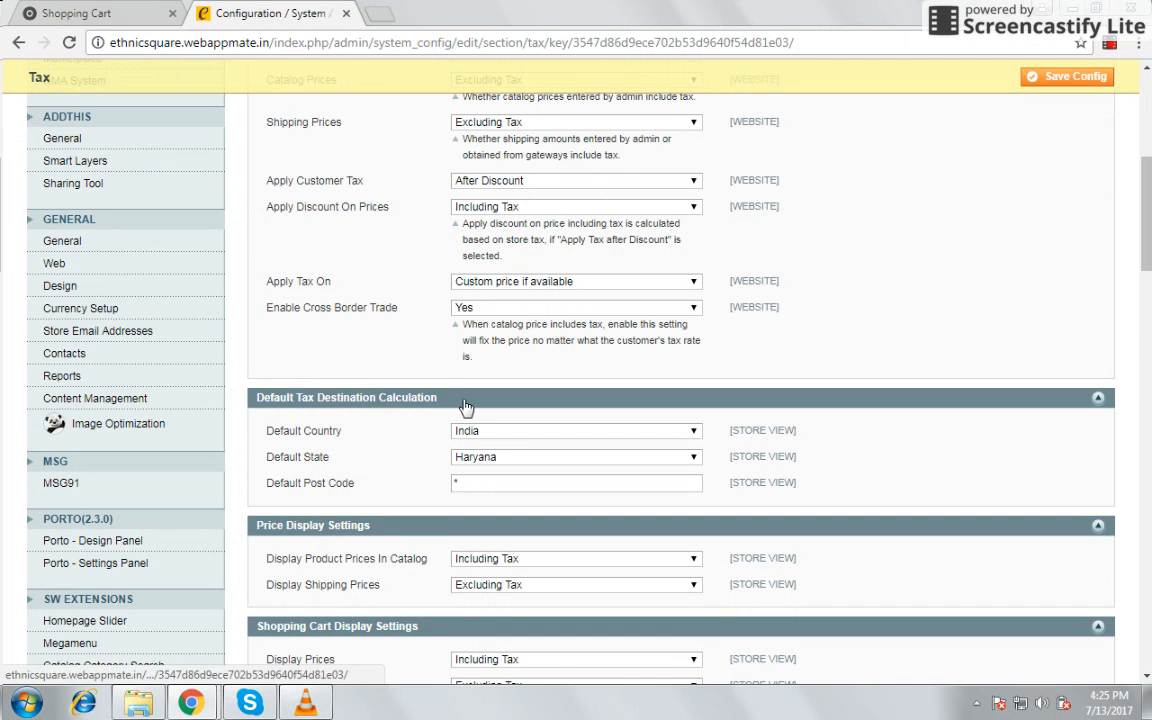
{"action": "scroll", "coordinate": [430, 450], "scroll_direction": "down", "scroll_amount": 1}
{"action": "scroll", "coordinate": [396, 452], "scroll_direction": "down", "scroll_amount": 2}
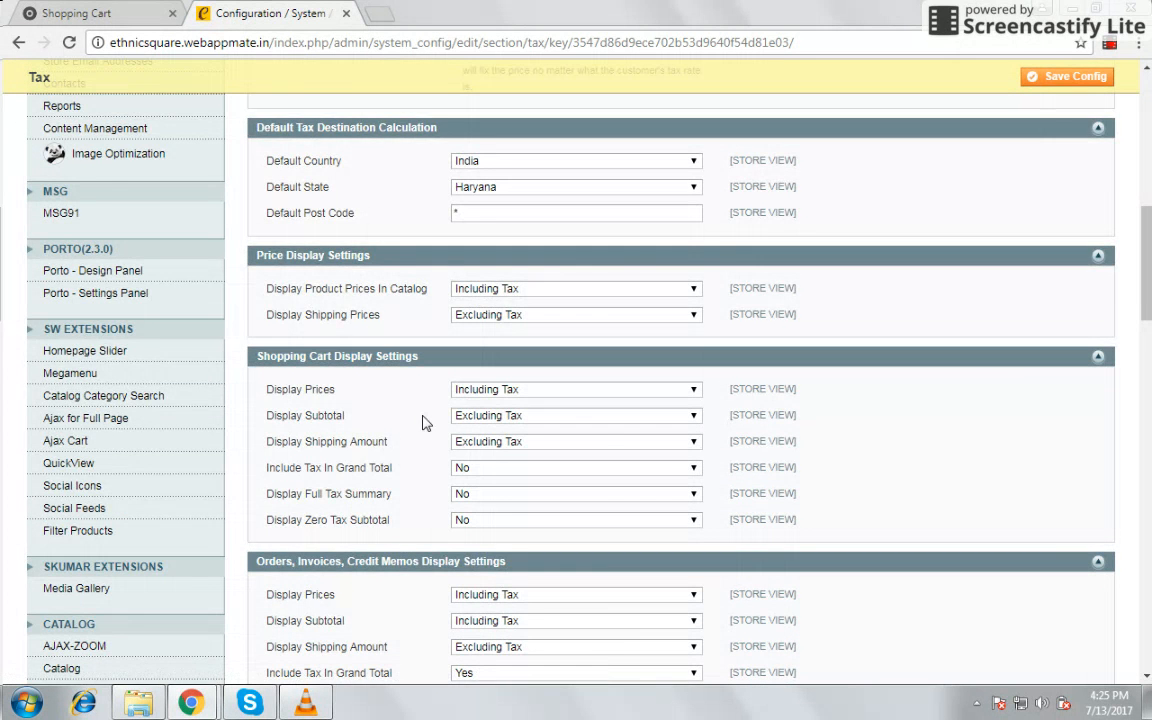
{"action": "scroll", "coordinate": [400, 400], "scroll_direction": "down", "scroll_amount": 2}
{"action": "scroll", "coordinate": [490, 380], "scroll_direction": "down", "scroll_amount": 2}
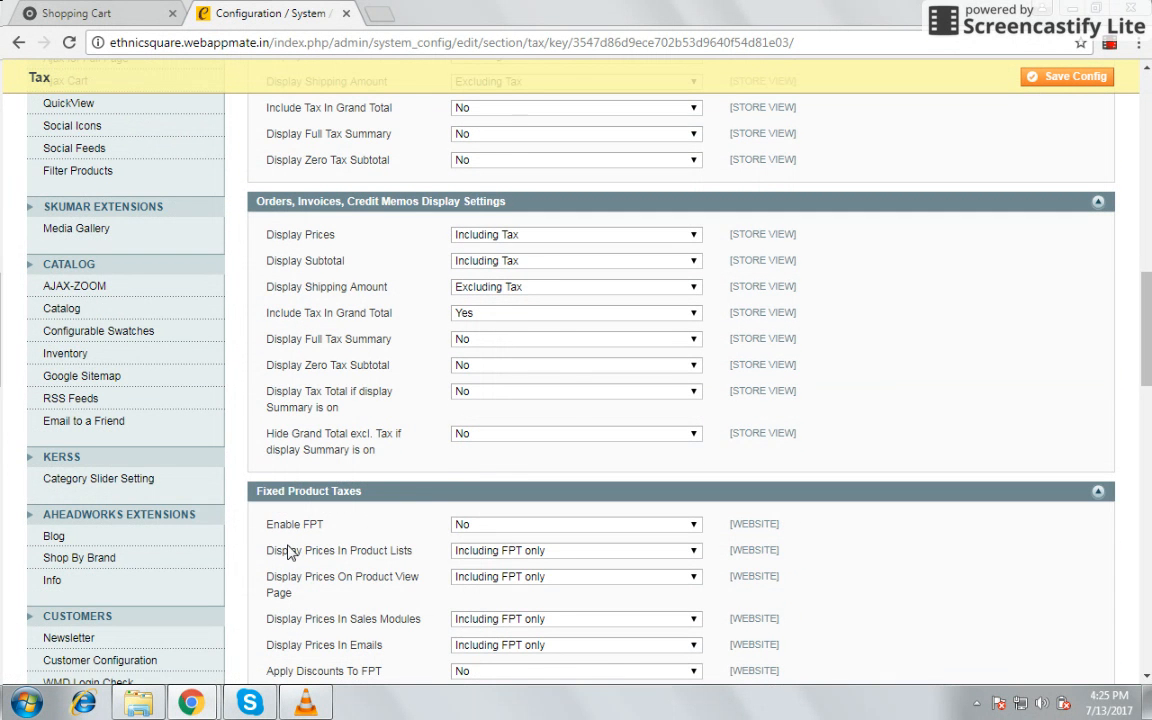
{"action": "scroll", "coordinate": [460, 470], "scroll_direction": "up", "scroll_amount": 10}
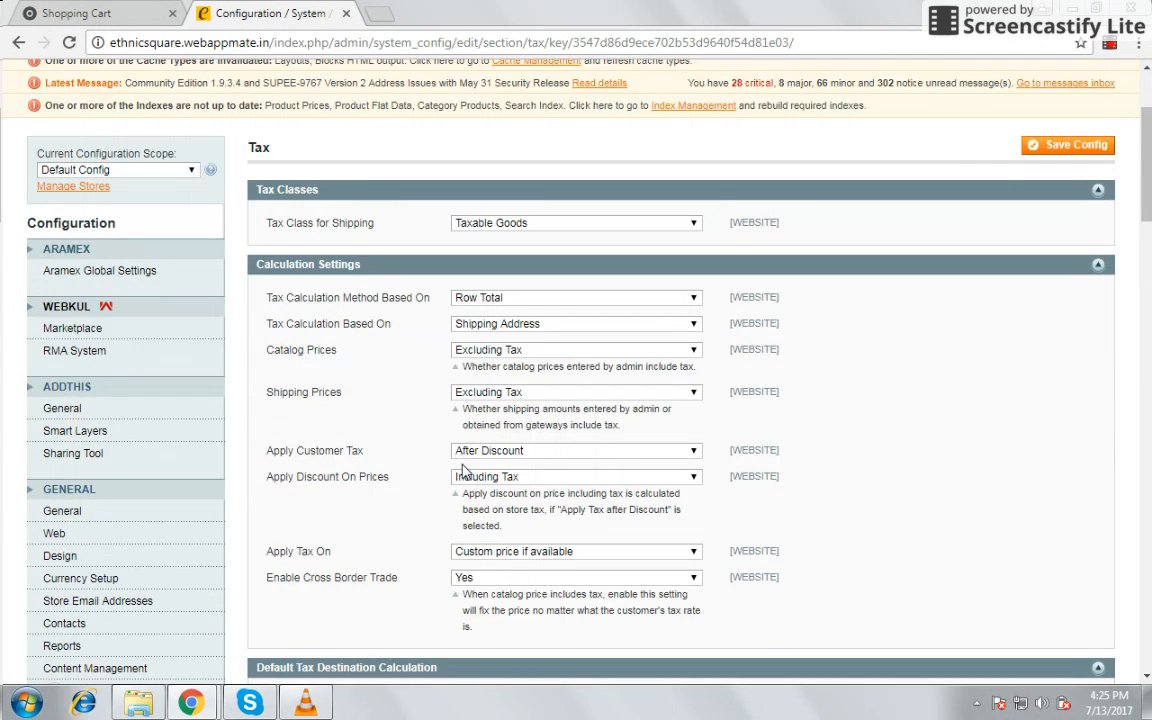
{"action": "scroll", "coordinate": [462, 470], "scroll_direction": "up", "scroll_amount": 2}
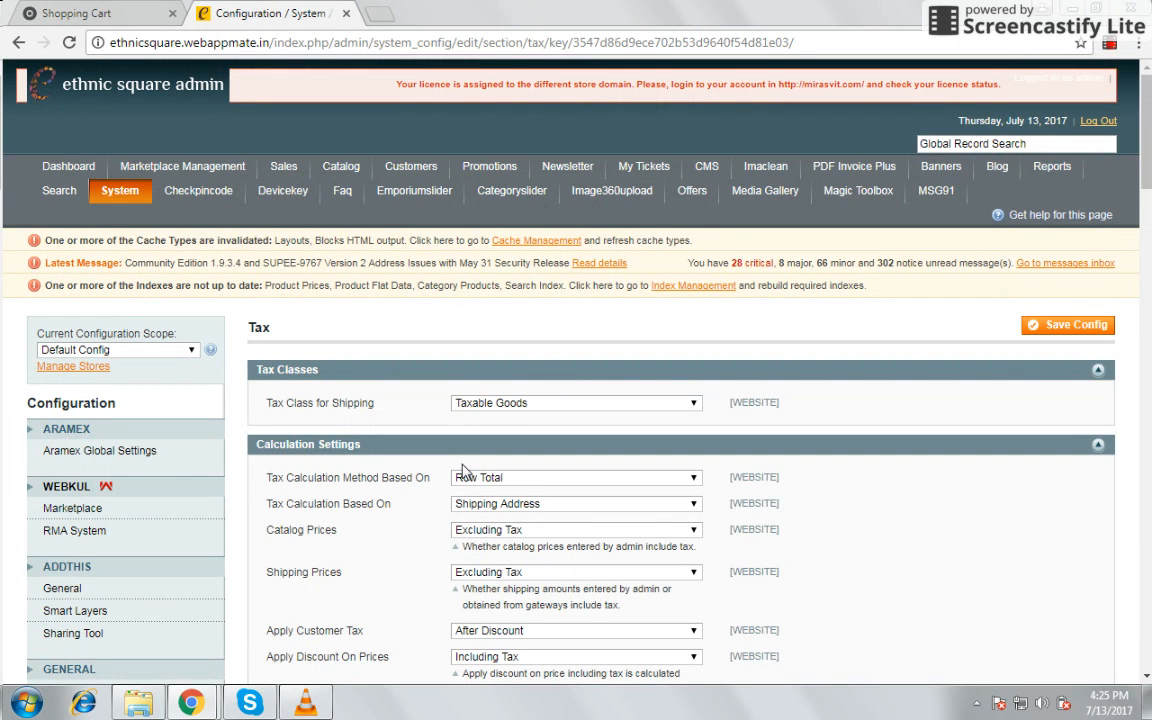
Step: Check the available tax classes for the Tax Class for Shipping setting
{"action": "scroll", "coordinate": [462, 470], "scroll_direction": "down", "scroll_amount": 2}
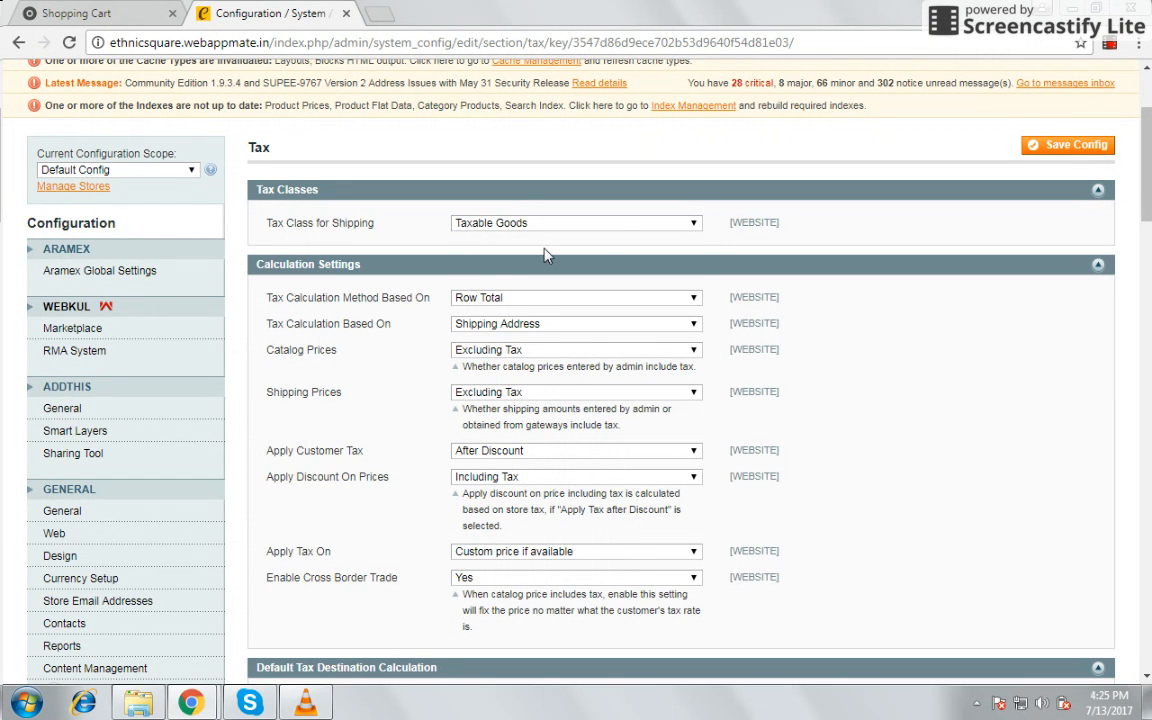
{"action": "left_click", "coordinate": [605, 226]}
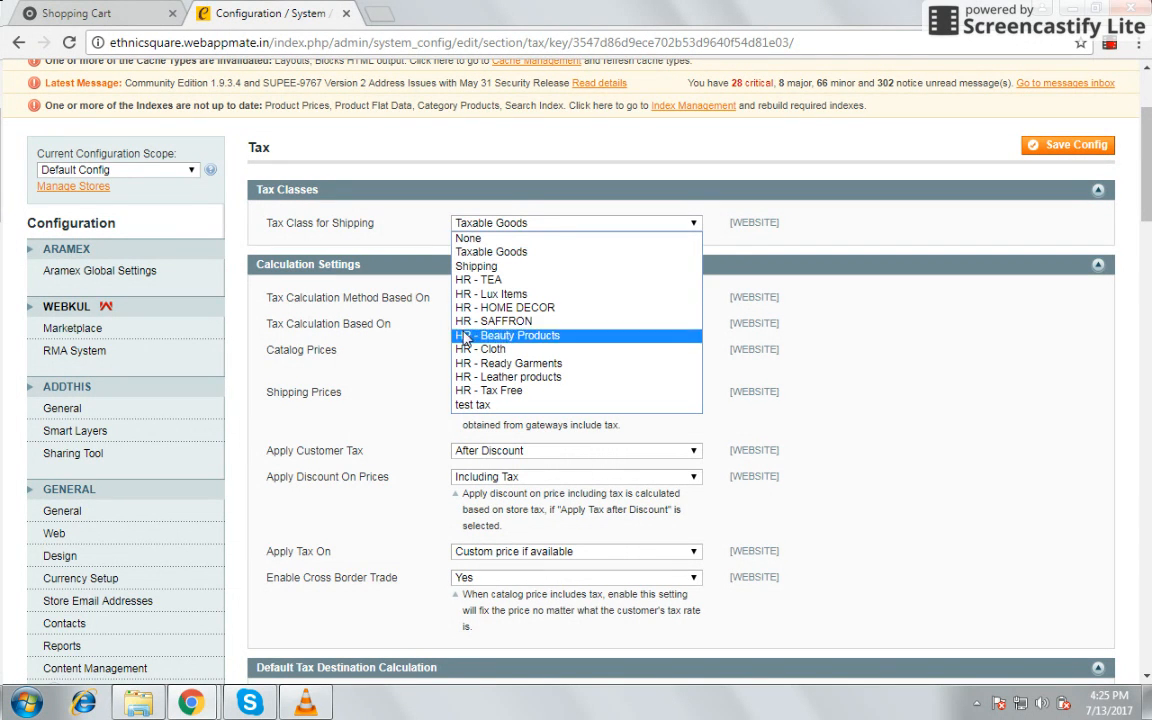
{"action": "left_click", "coordinate": [818, 216]}
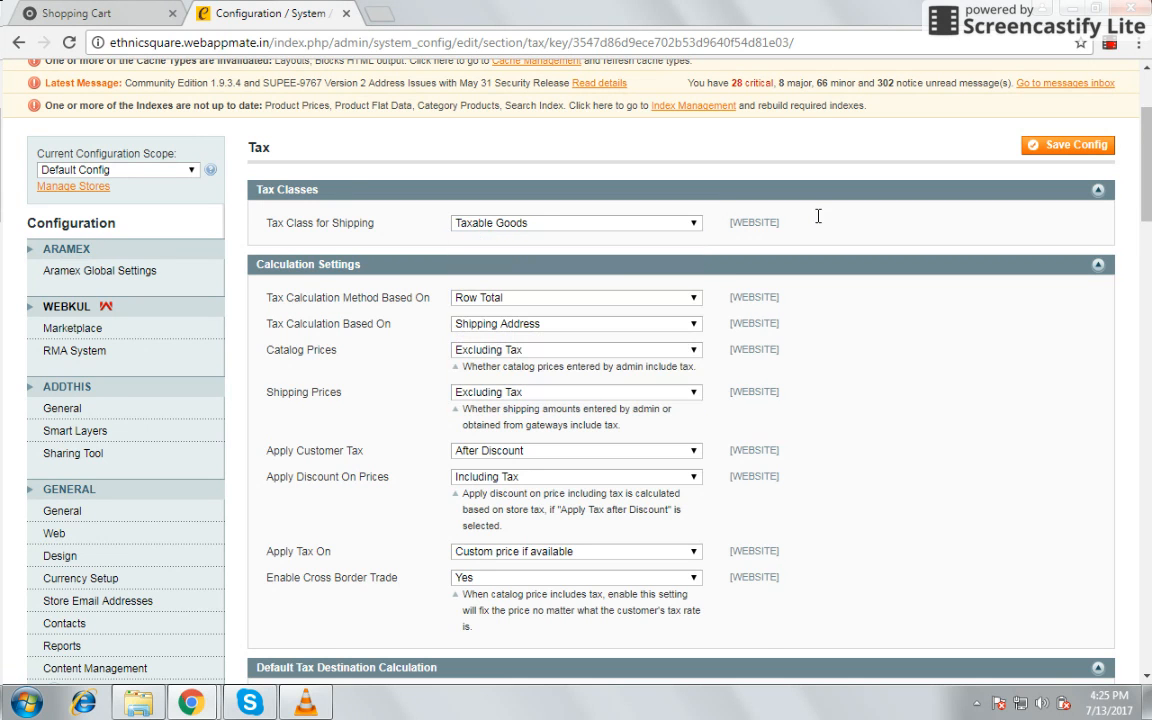
Step: Check the available options for Tax Calculation Method Based On and Tax Calculation Based On in Calculation Settings
{"action": "scroll", "coordinate": [818, 216], "scroll_direction": "down", "scroll_amount": 1}
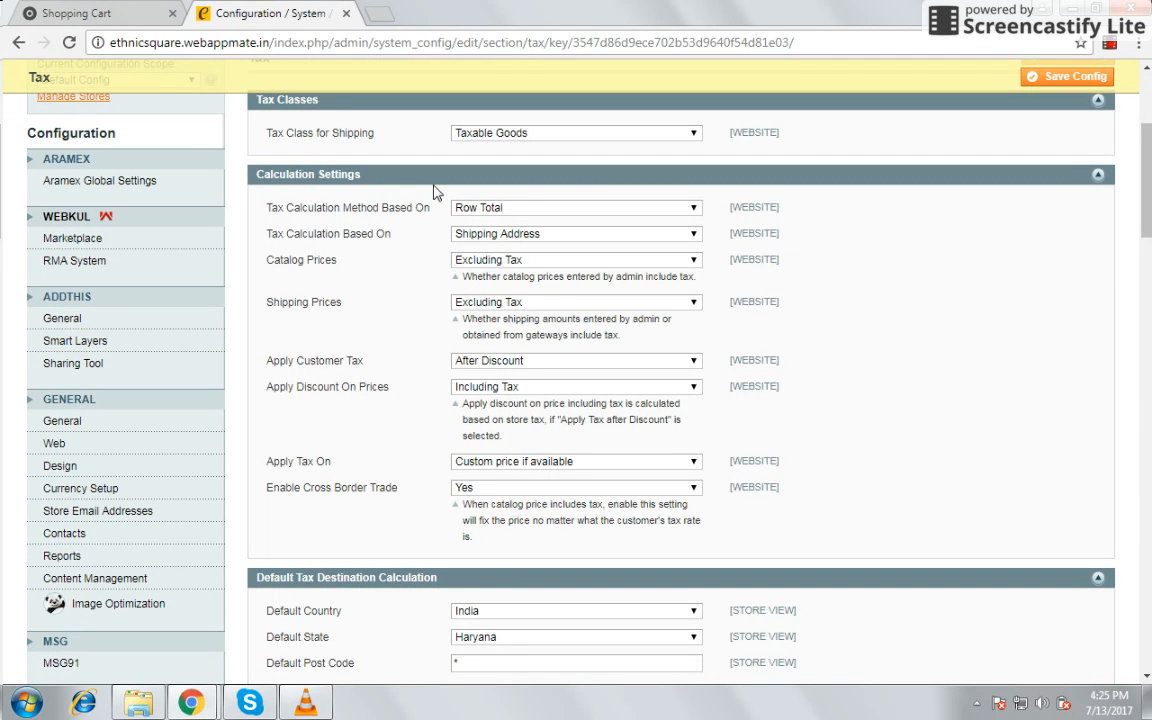
{"action": "left_click", "coordinate": [553, 208]}
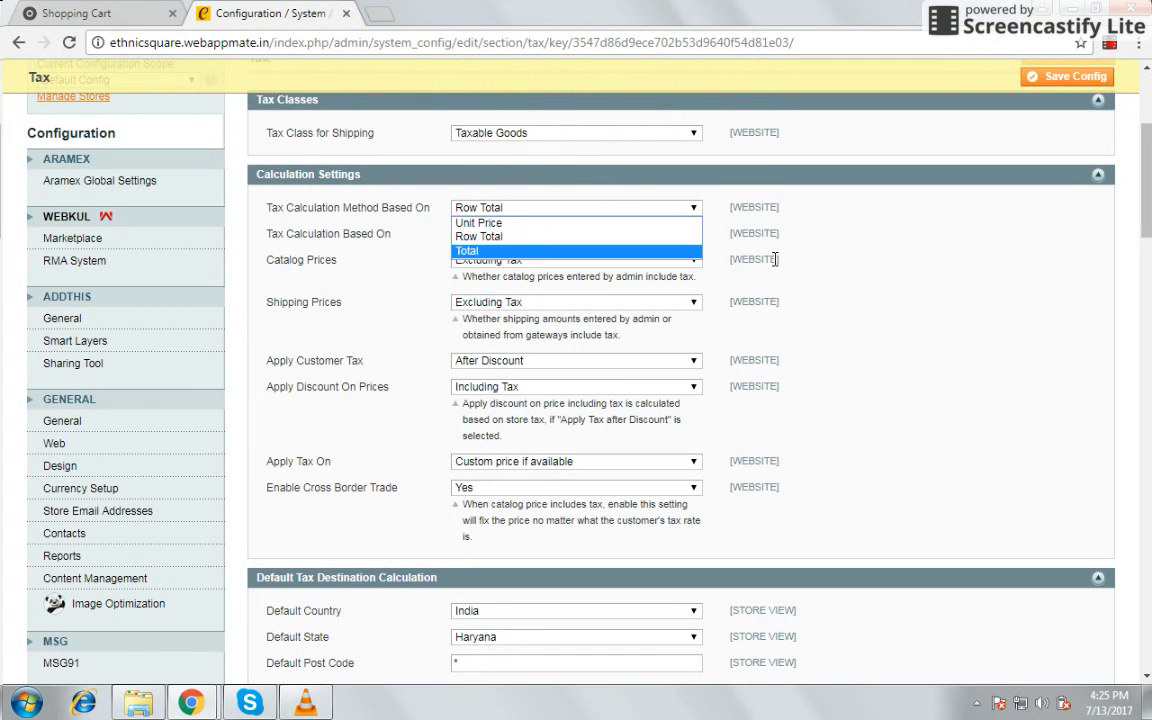
{"action": "left_click", "coordinate": [880, 246]}
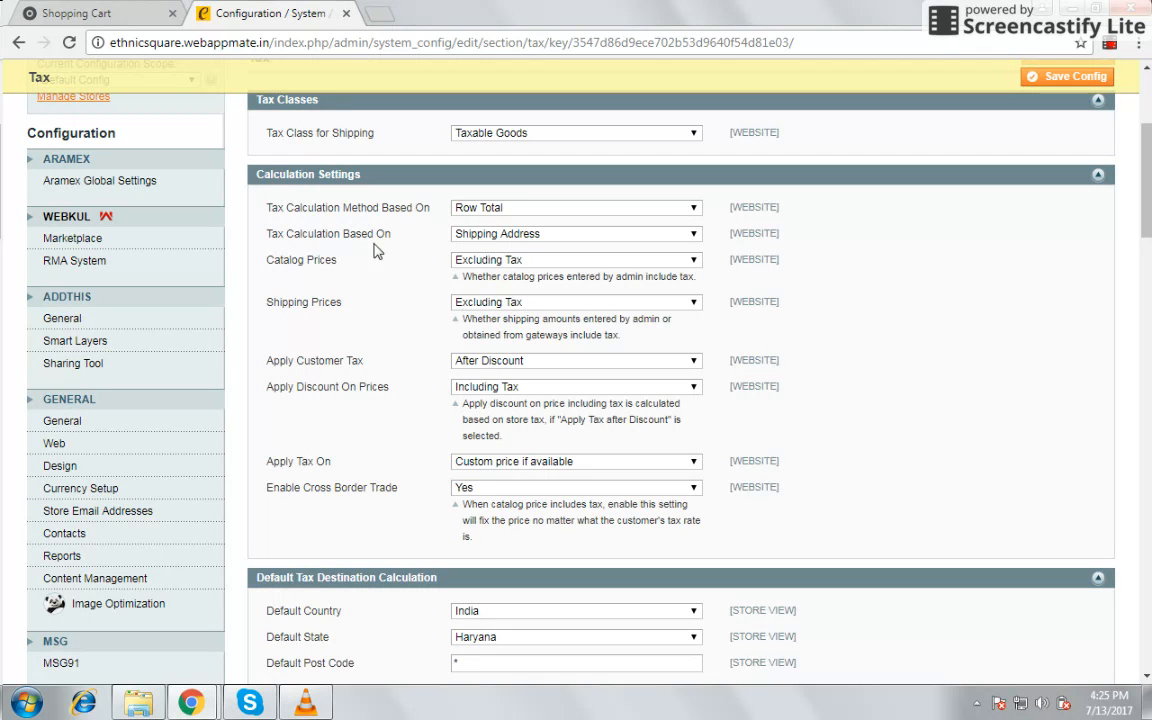
{"action": "left_click", "coordinate": [593, 243]}
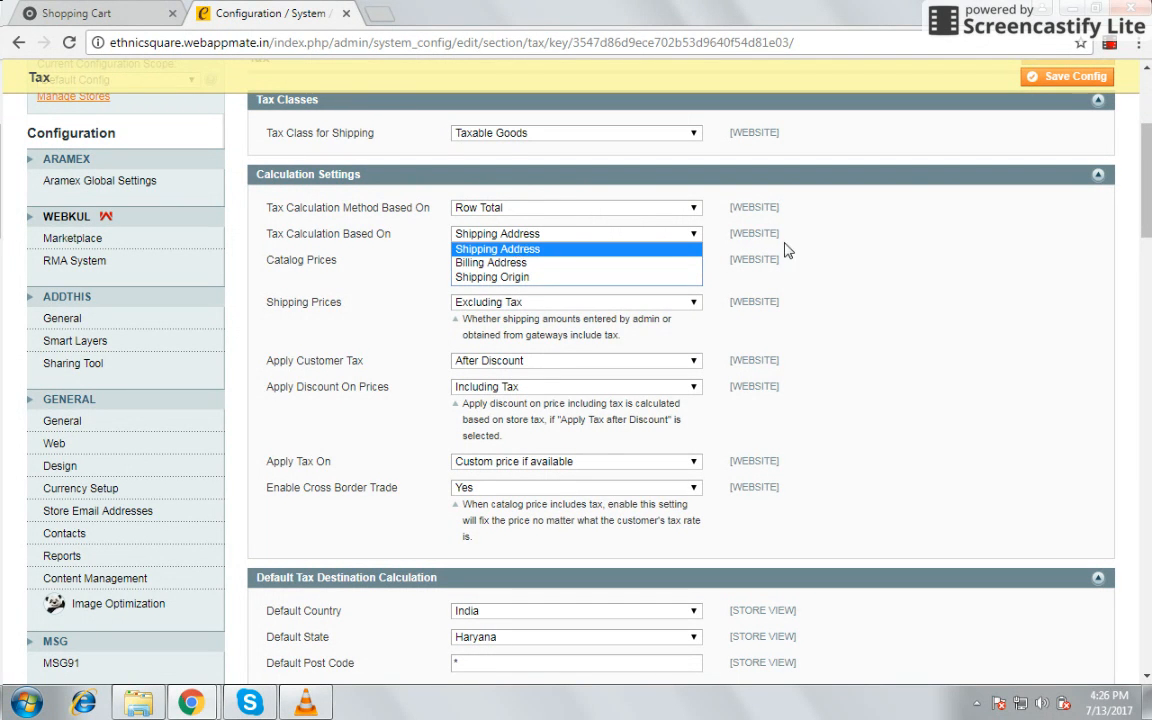
{"action": "left_click", "coordinate": [852, 243]}
Step: Check the available tax options for Catalog Prices and Shipping Prices in Calculation Settings
{"action": "scroll", "coordinate": [317, 200], "scroll_direction": "down", "scroll_amount": 1}
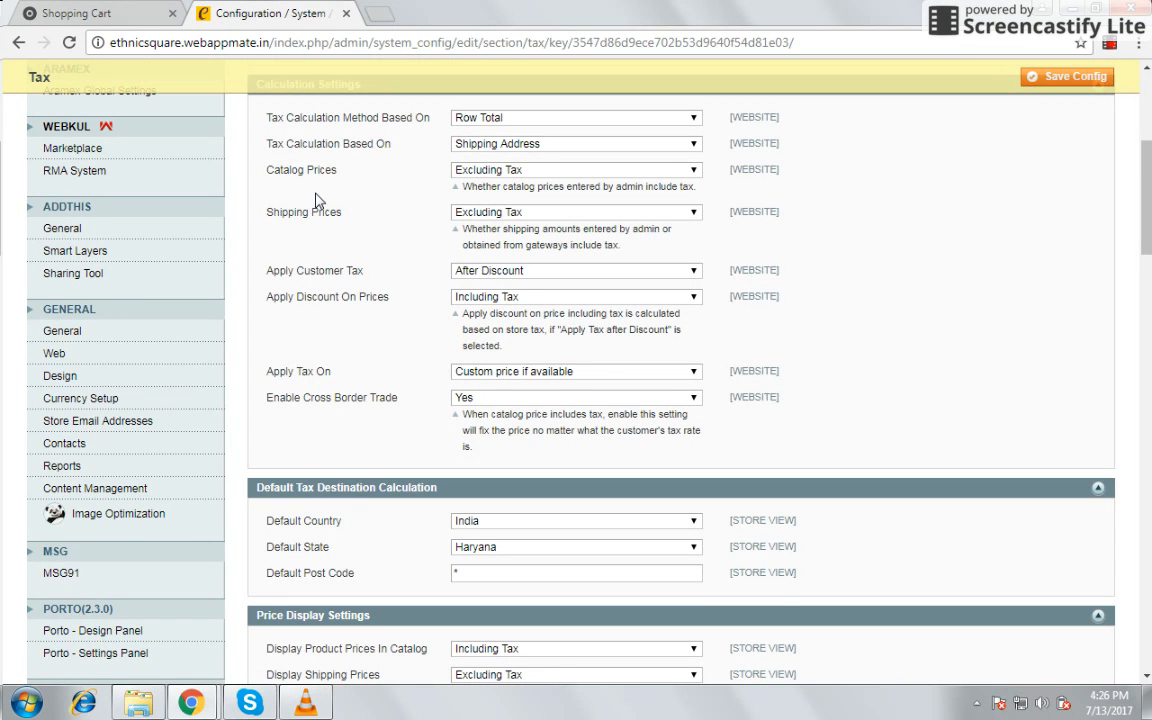
{"action": "left_click", "coordinate": [505, 170]}
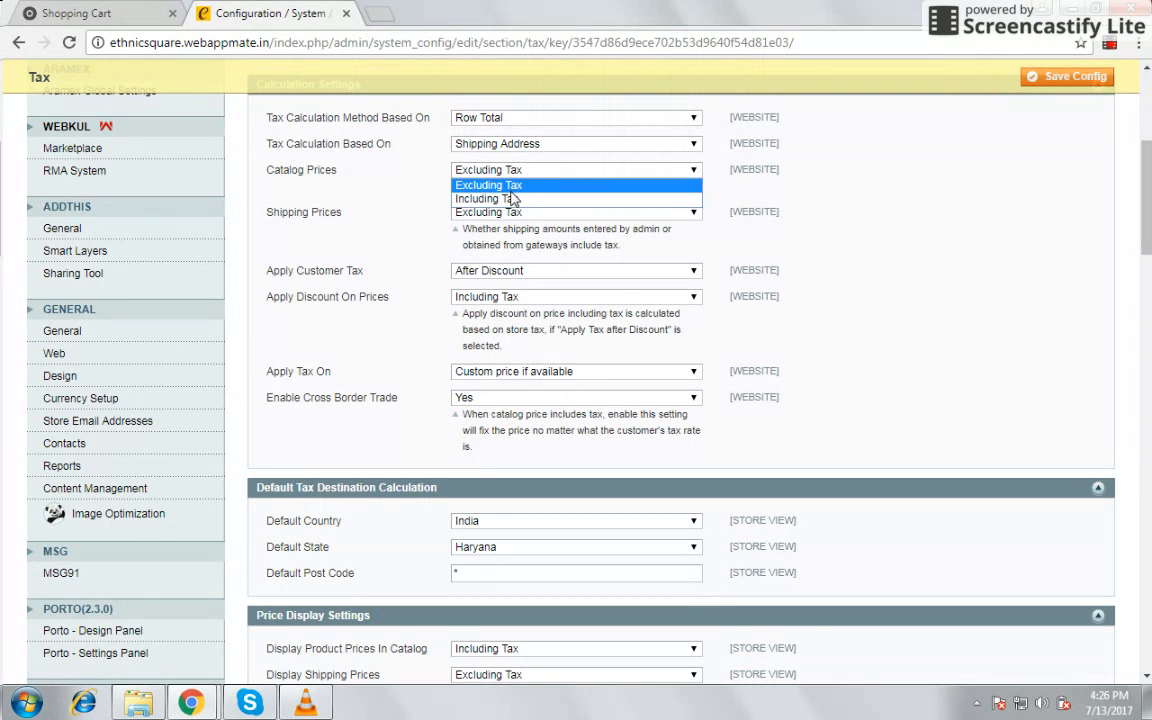
{"action": "left_click", "coordinate": [944, 183]}
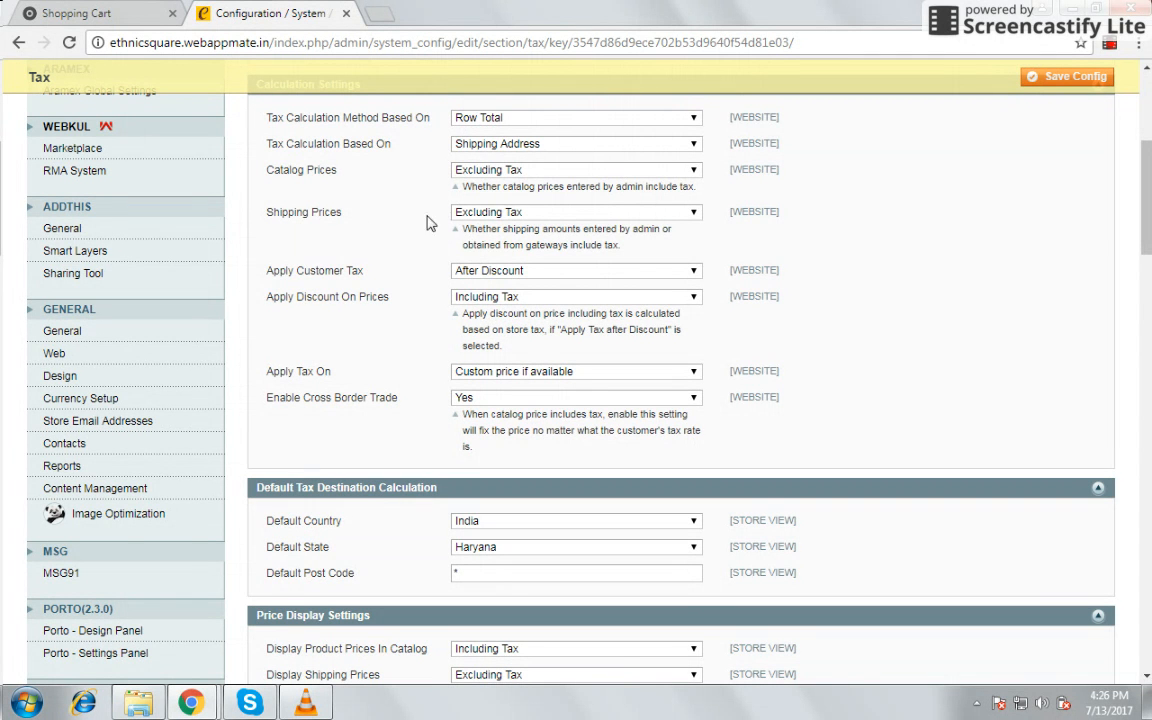
{"action": "left_click", "coordinate": [560, 212]}
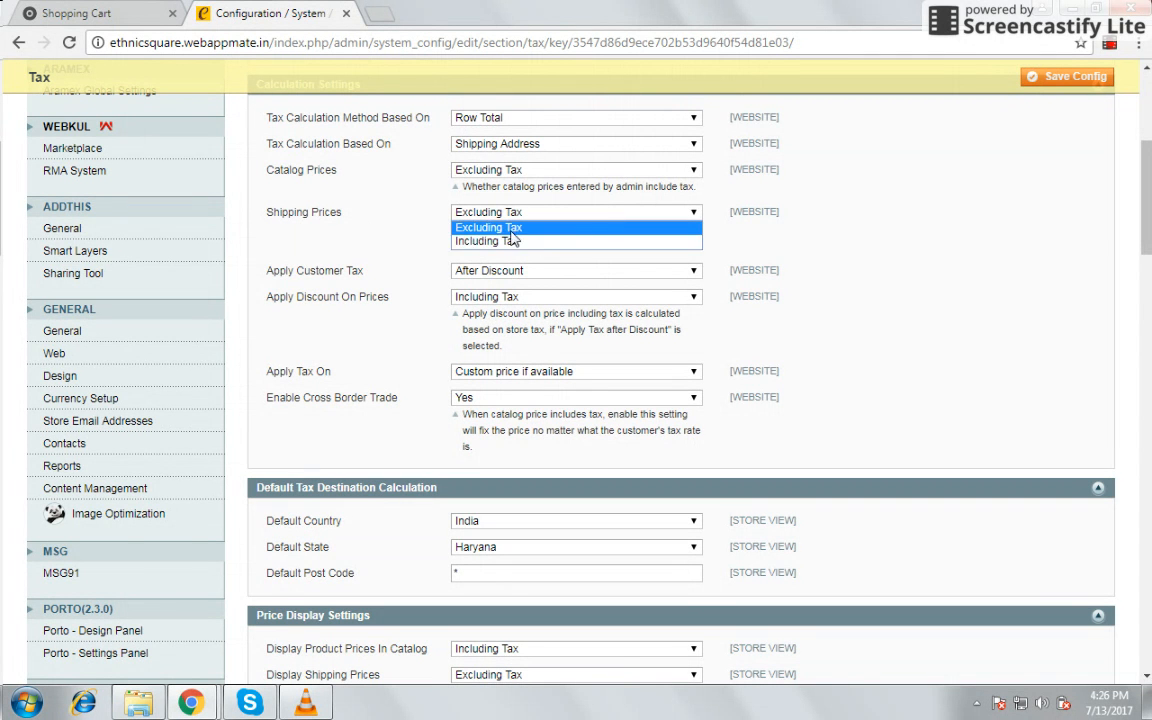
{"action": "left_click", "coordinate": [842, 216]}
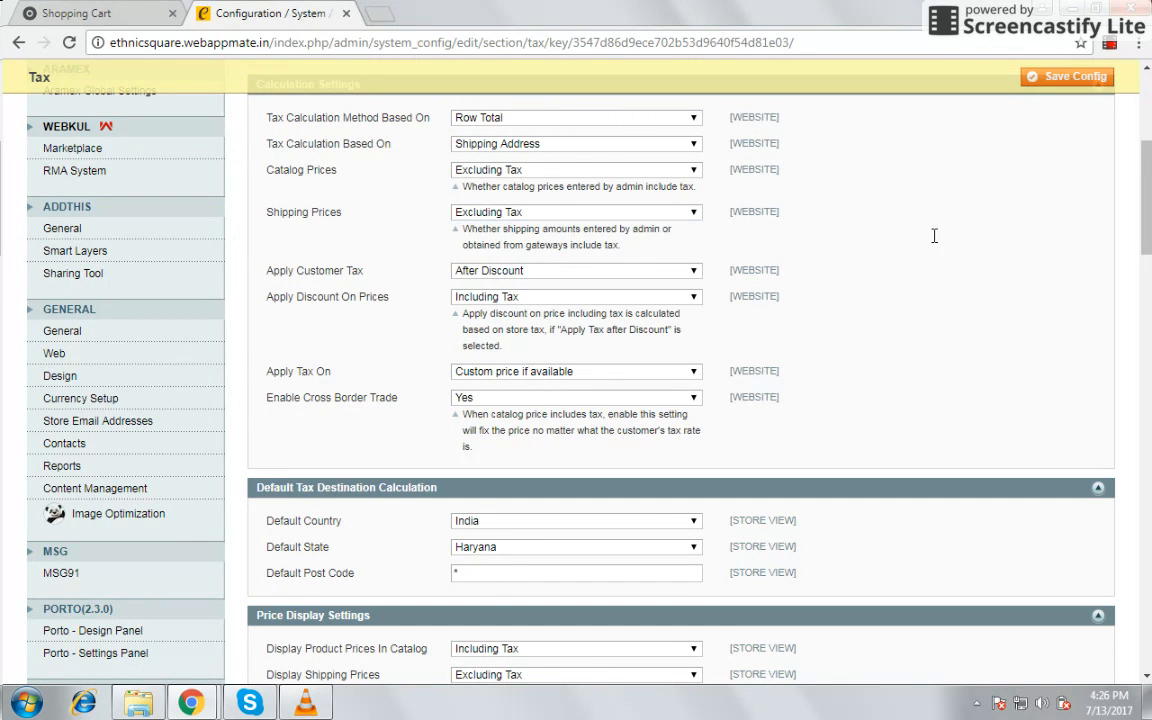
Step: Check the Apply Customer Tax options and choose Including Tax for Apply Discount On Prices
{"action": "scroll", "coordinate": [865, 276], "scroll_direction": "down", "scroll_amount": 1}
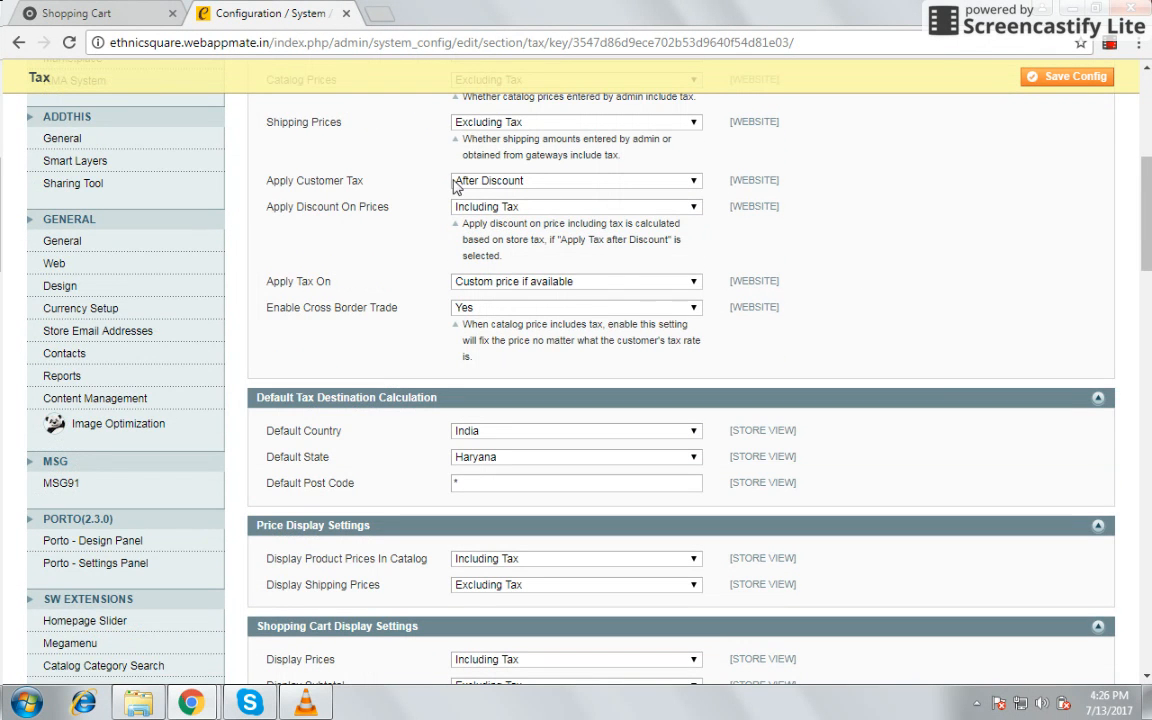
{"action": "left_click", "coordinate": [505, 184]}
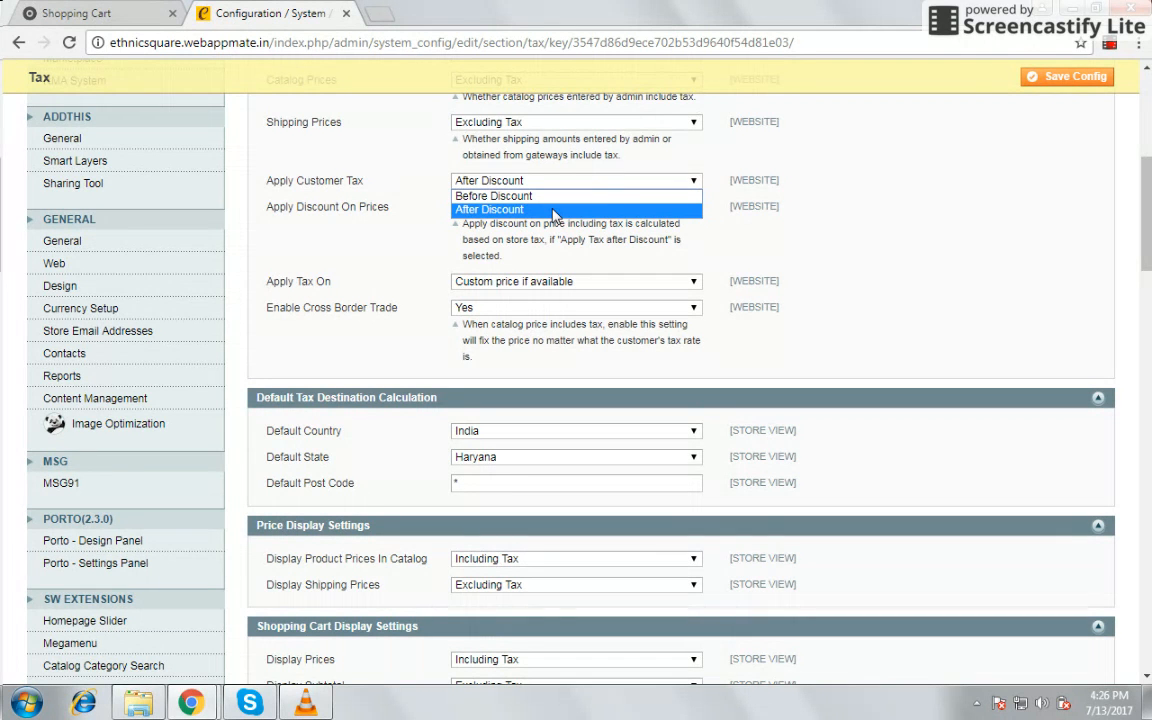
{"action": "left_click", "coordinate": [832, 178]}
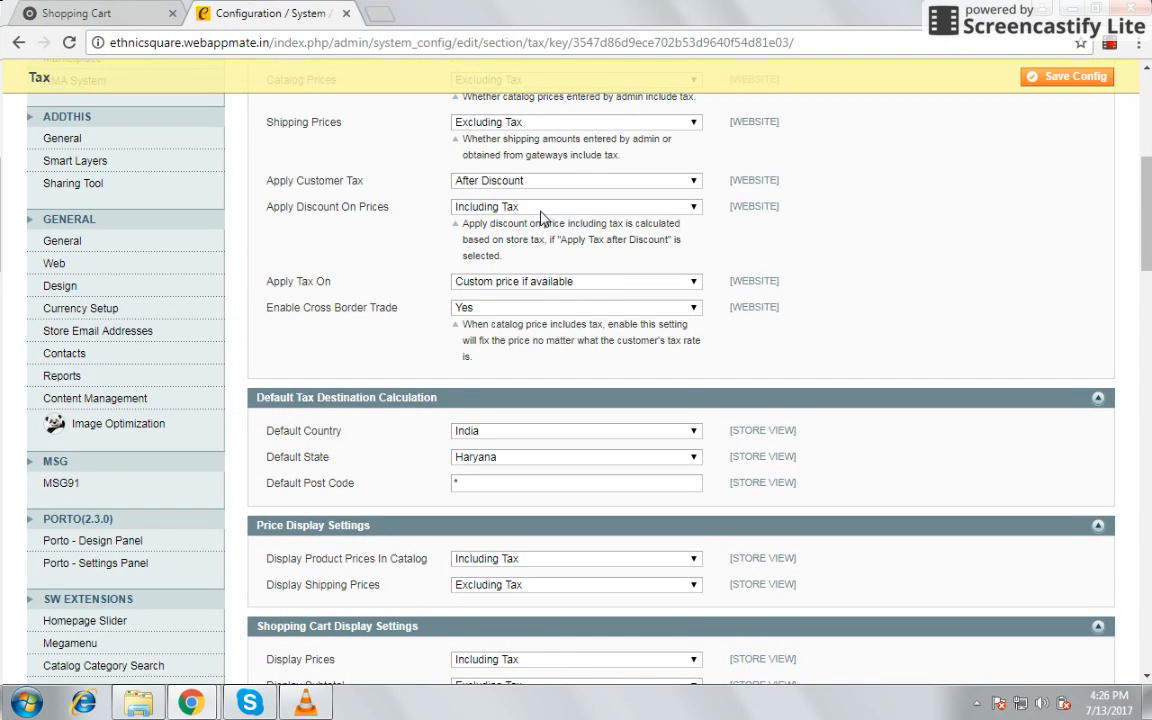
{"action": "left_click", "coordinate": [505, 206]}
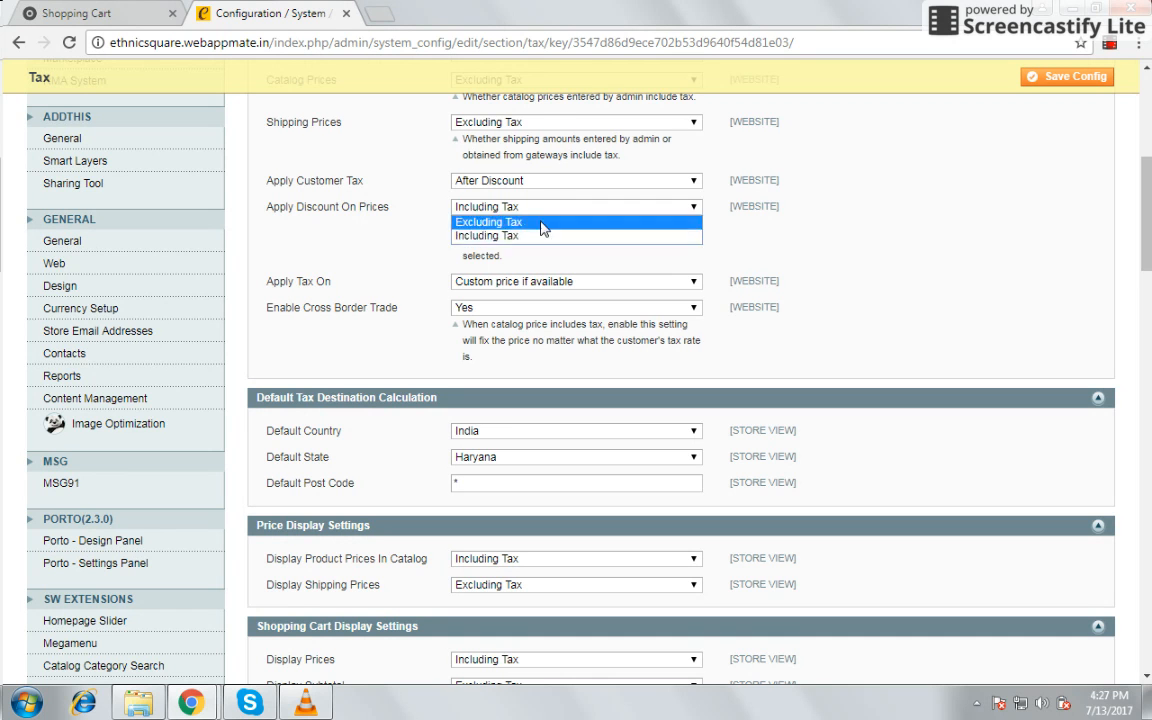
{"action": "left_click", "coordinate": [565, 236]}
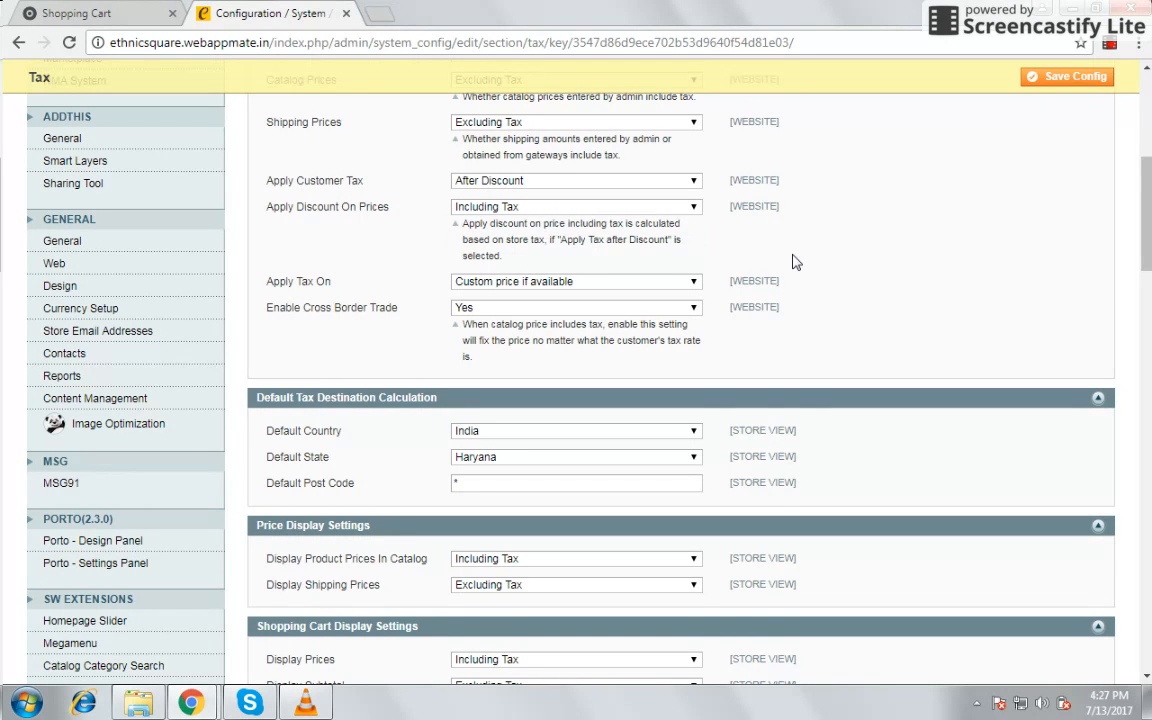
Step: Check the available options for Apply Tax On and Enable Cross Border Trade
{"action": "scroll", "coordinate": [784, 266], "scroll_direction": "down", "scroll_amount": 1}
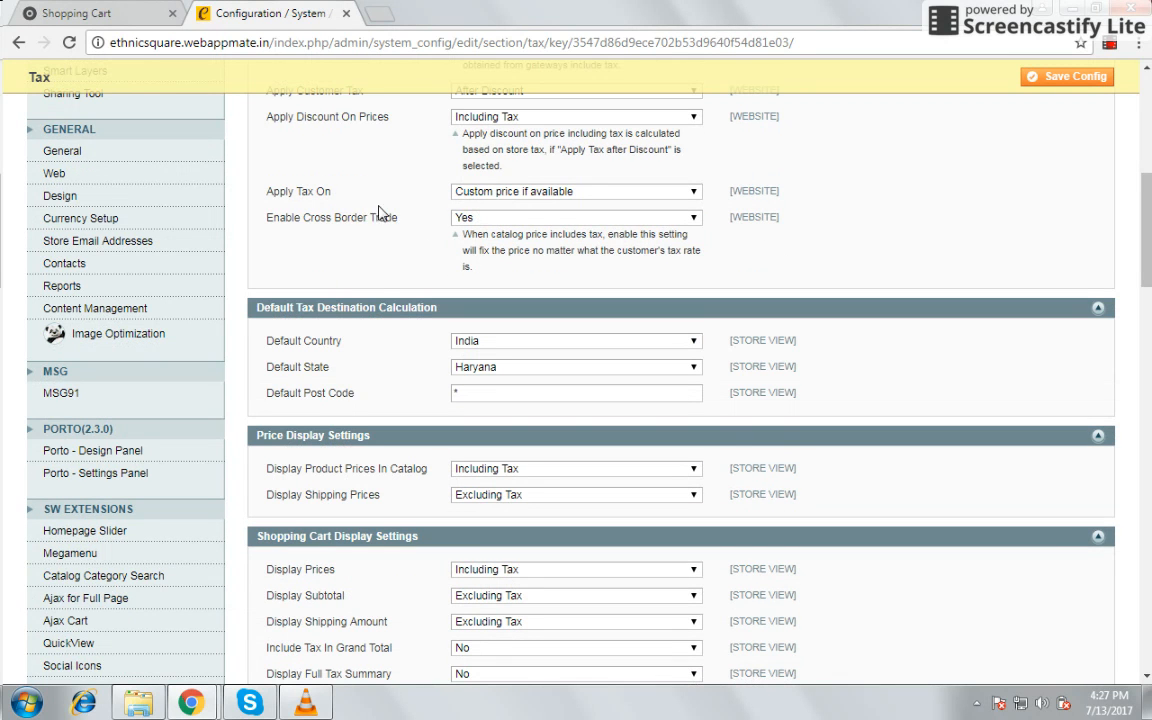
{"action": "left_click", "coordinate": [590, 199]}
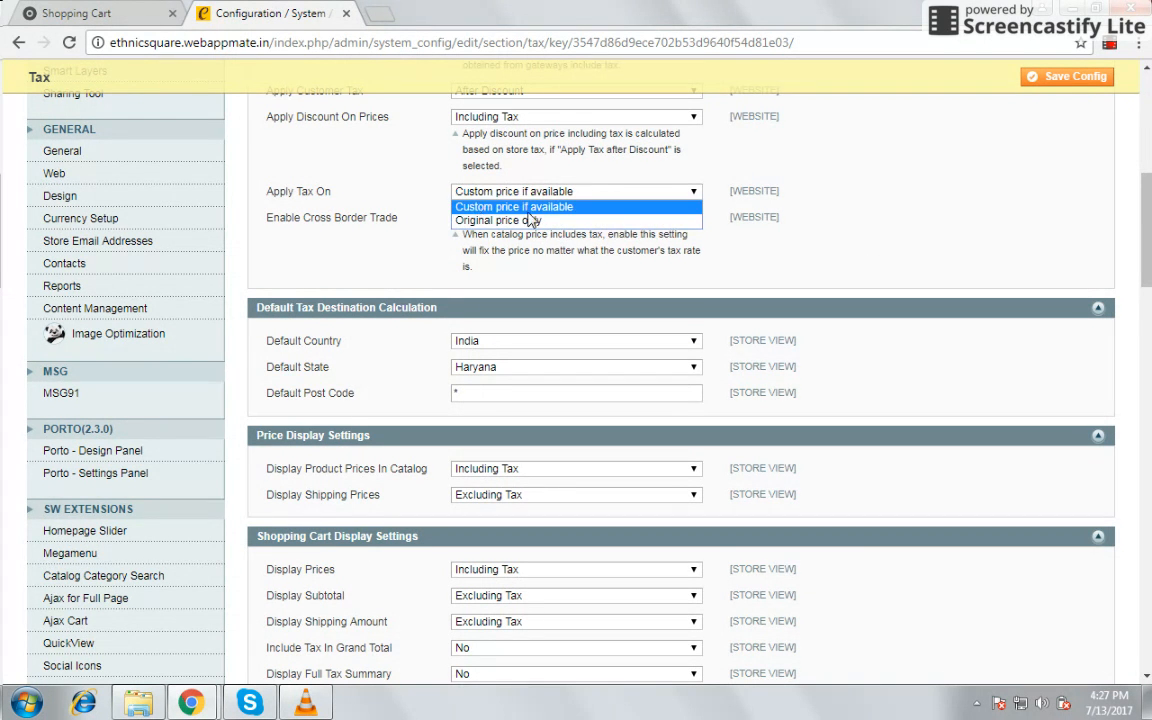
{"action": "left_click", "coordinate": [883, 222]}
{"action": "scroll", "coordinate": [883, 222], "scroll_direction": "down", "scroll_amount": 1}
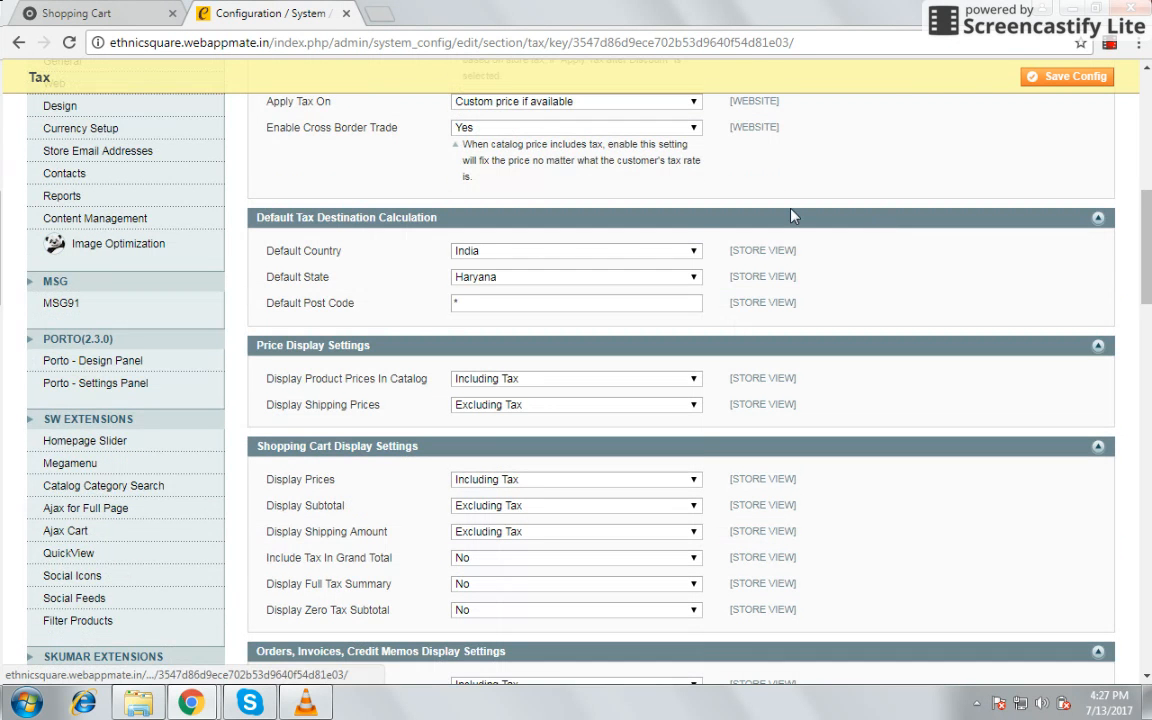
{"action": "left_click", "coordinate": [566, 129]}
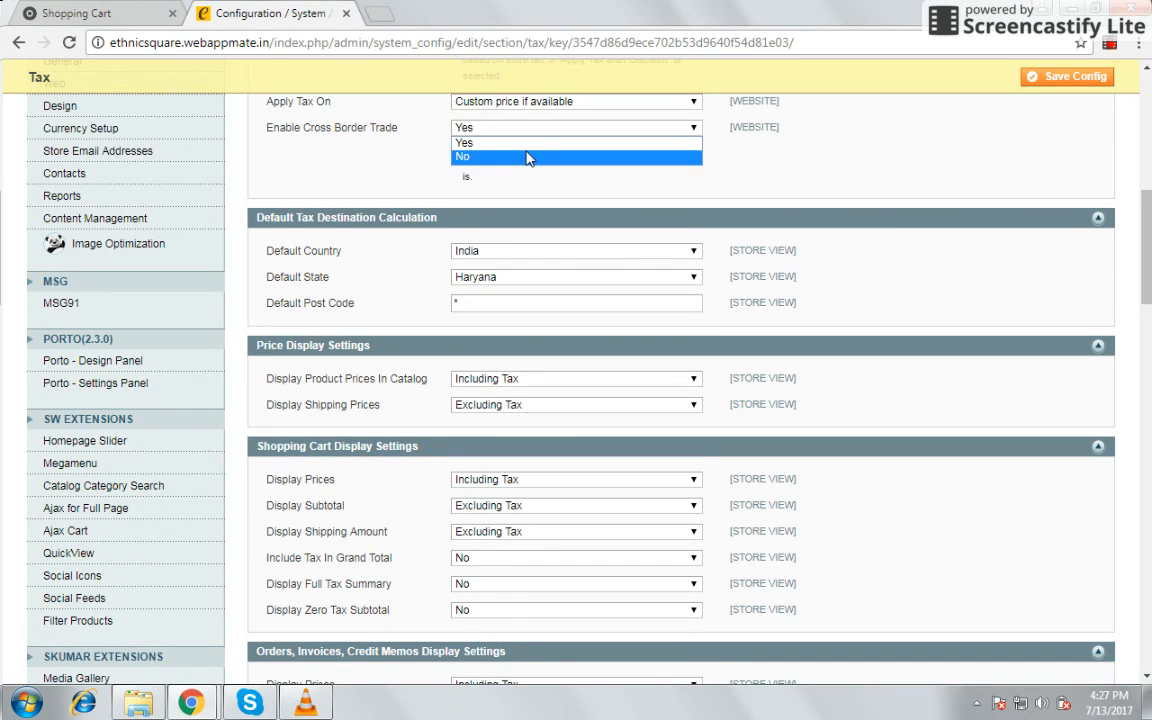
{"action": "left_click", "coordinate": [866, 165]}
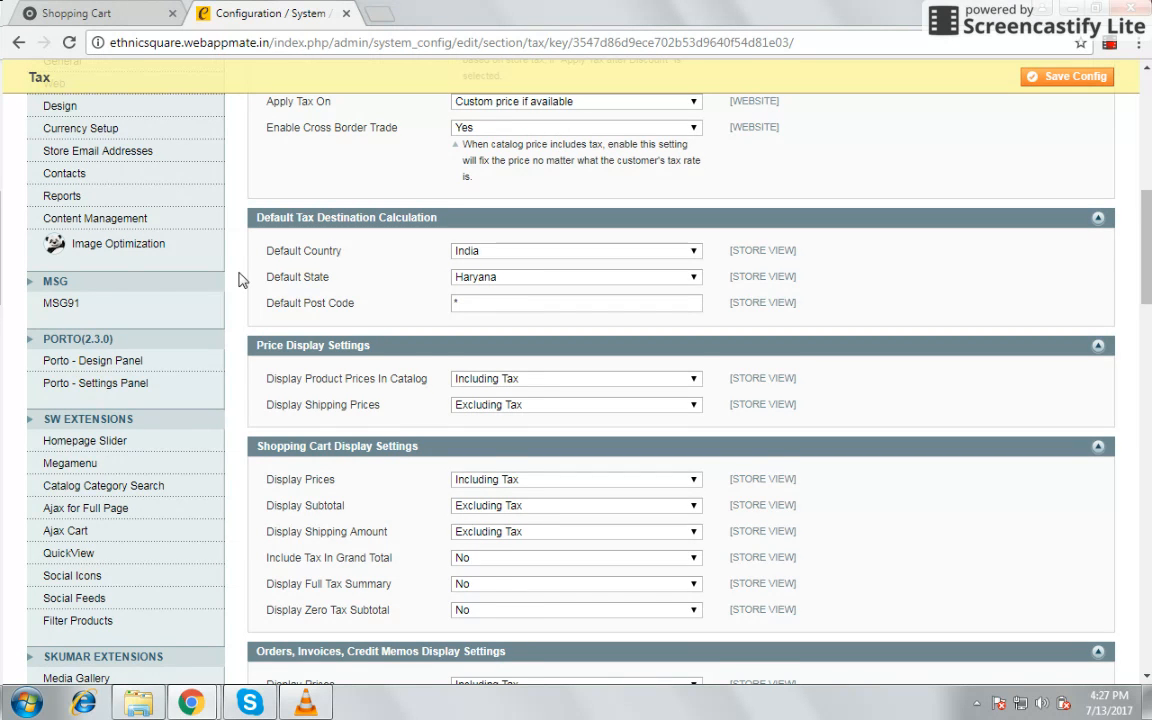
Step: Check the available options for Default Country and Default State in Default Tax Destination Calculation
{"action": "scroll", "coordinate": [220, 252], "scroll_direction": "down", "scroll_amount": 1}
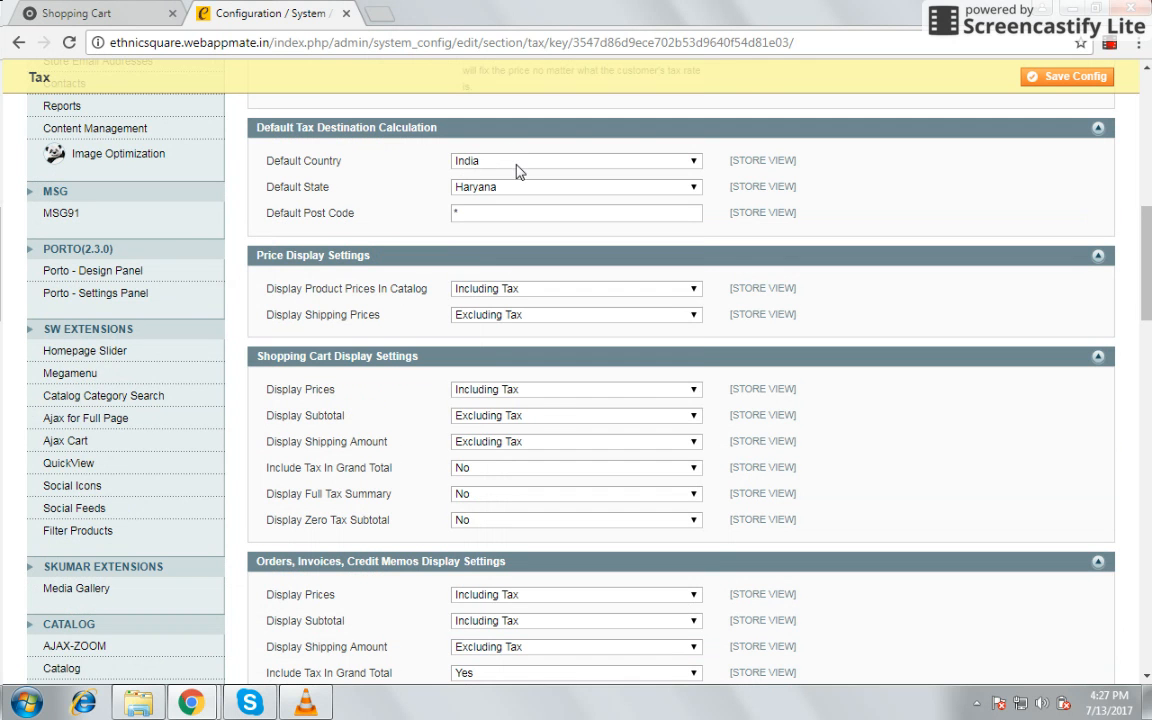
{"action": "left_click", "coordinate": [468, 157]}
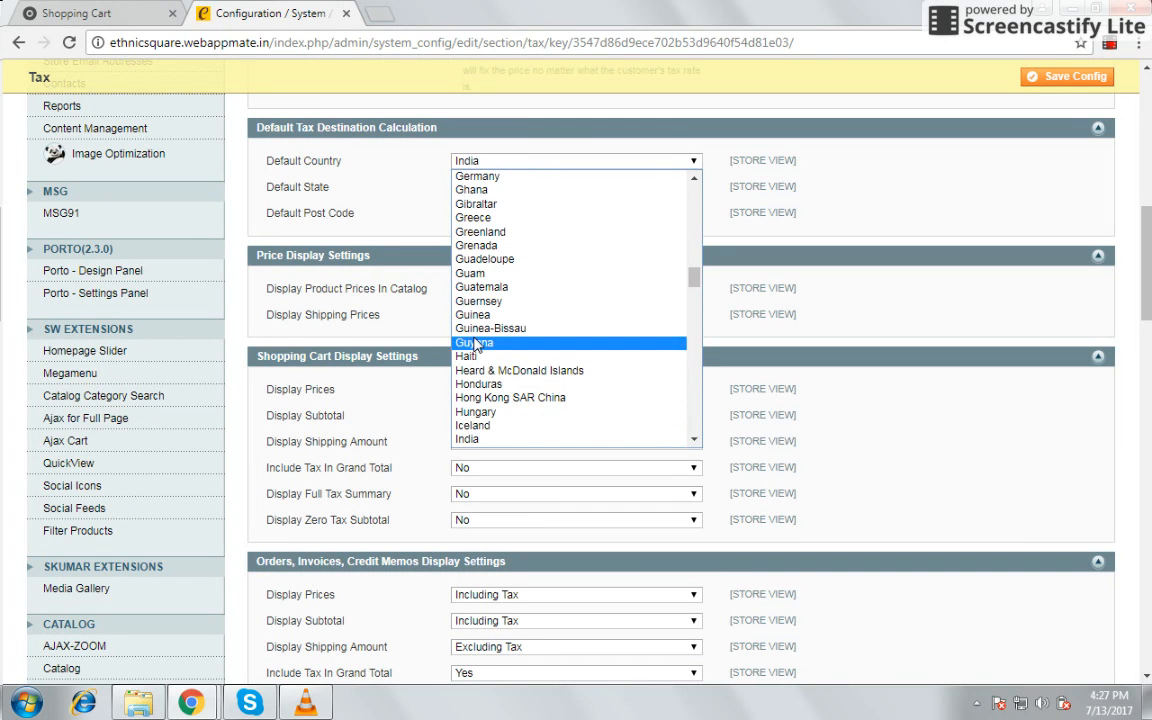
{"action": "left_click", "coordinate": [757, 165]}
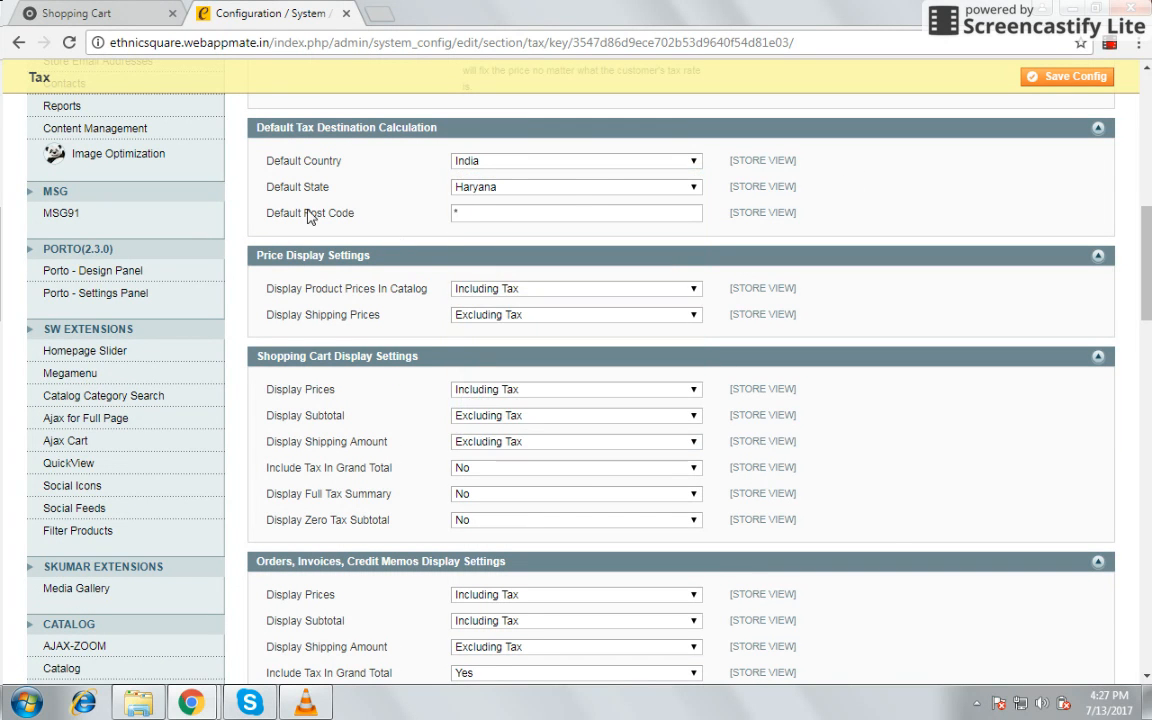
{"action": "left_click", "coordinate": [585, 189]}
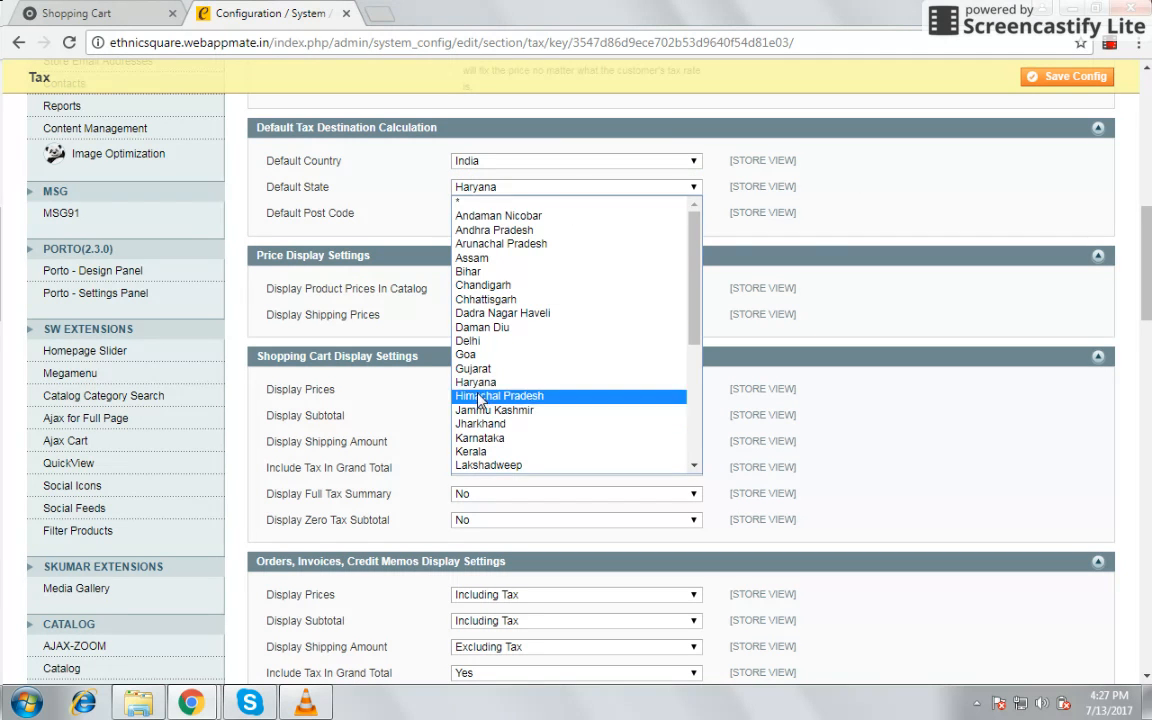
{"action": "left_click", "coordinate": [819, 165]}
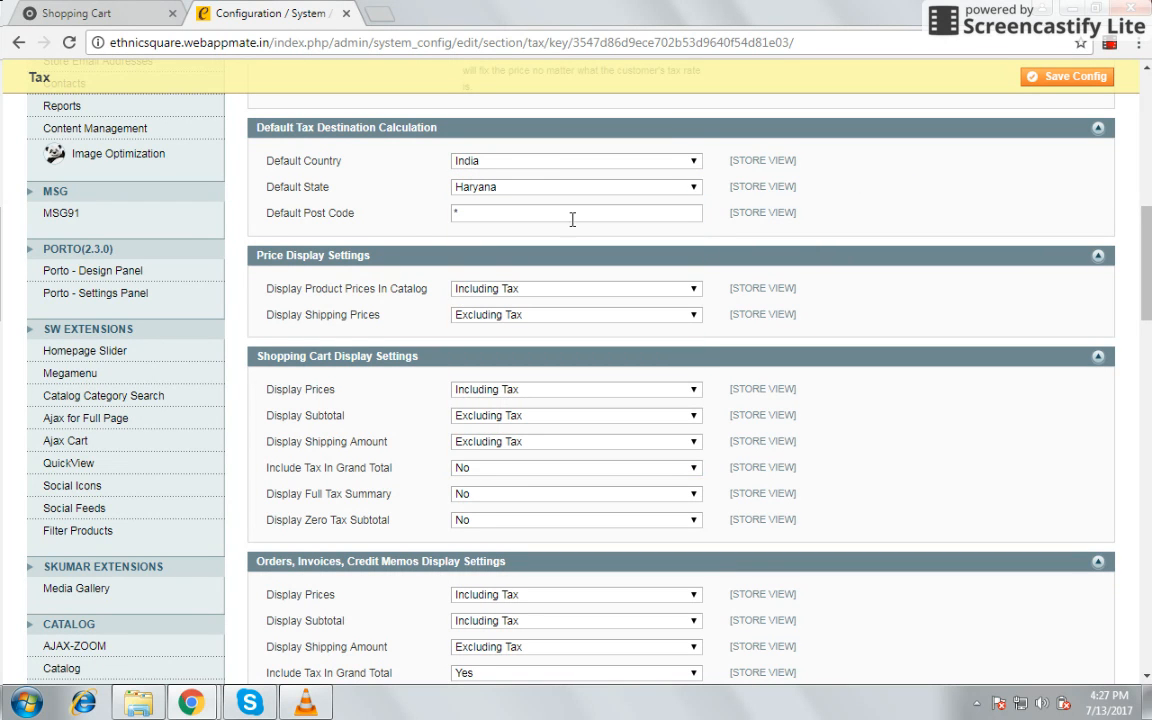
Step: Check the available options for Display Product Prices In Catalog in Price Display Settings
{"action": "scroll", "coordinate": [585, 222], "scroll_direction": "down", "scroll_amount": 1}
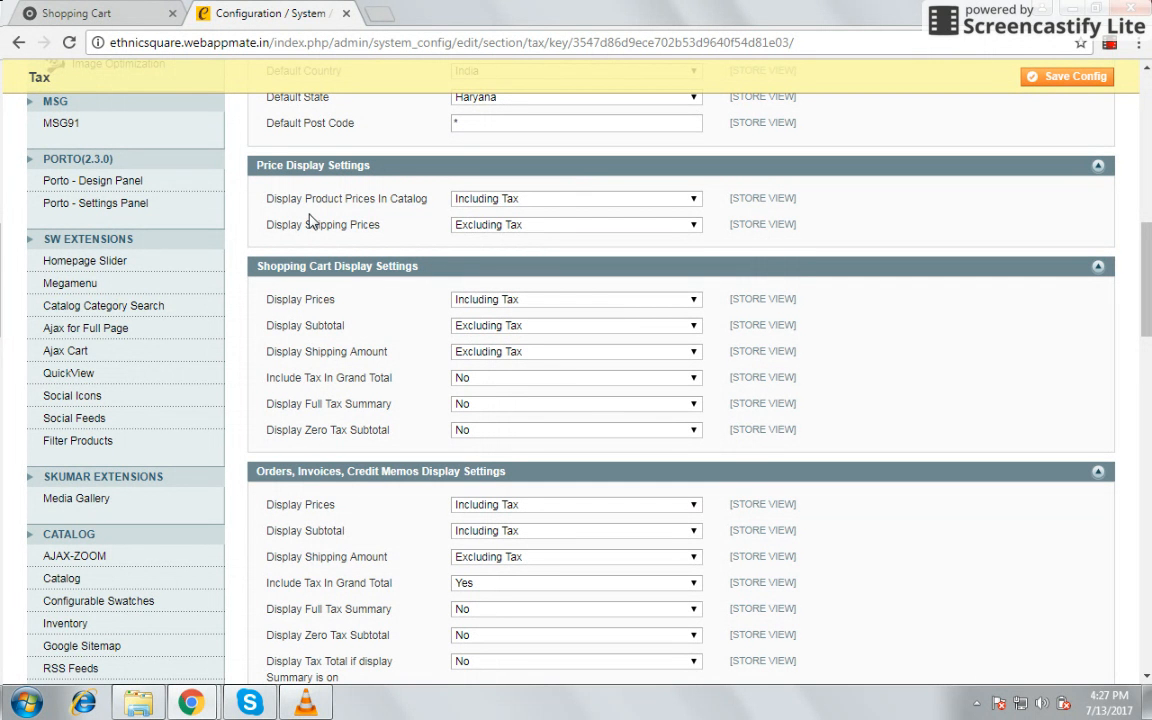
{"action": "left_click", "coordinate": [490, 198]}
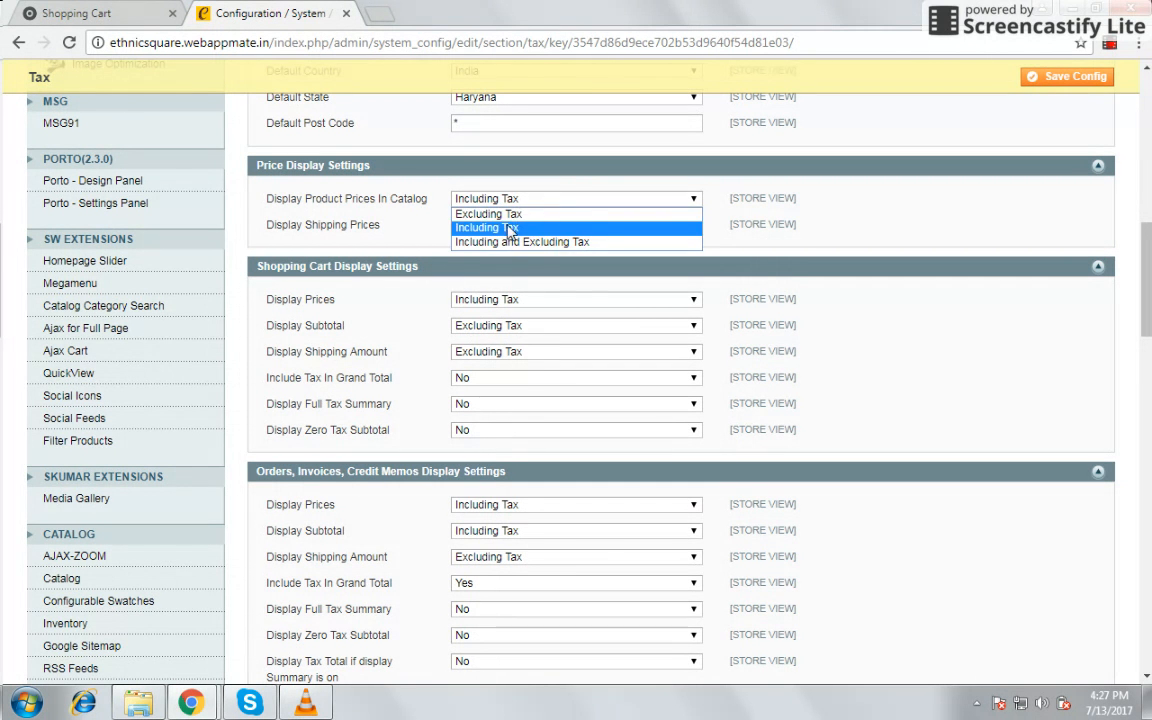
{"action": "left_click", "coordinate": [840, 205]}
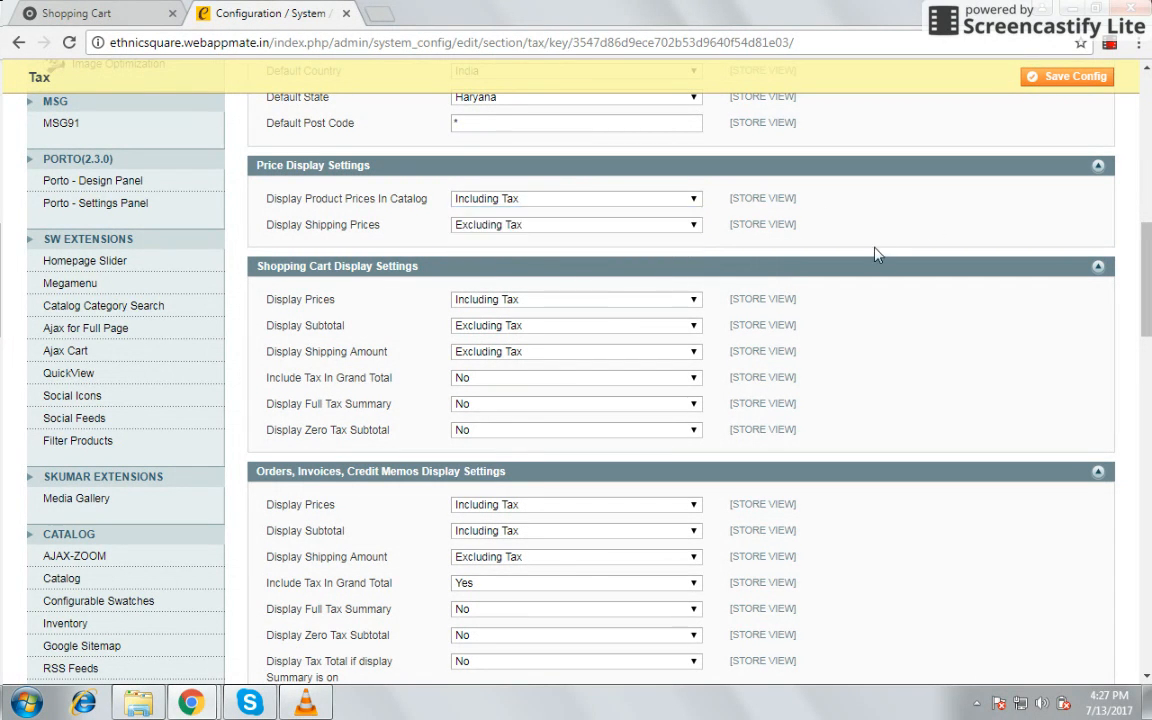
Step: Check the available tax options for Display Prices and Display Subtotal in Shopping Cart Display Settings
{"action": "scroll", "coordinate": [765, 300], "scroll_direction": "down", "scroll_amount": 1}
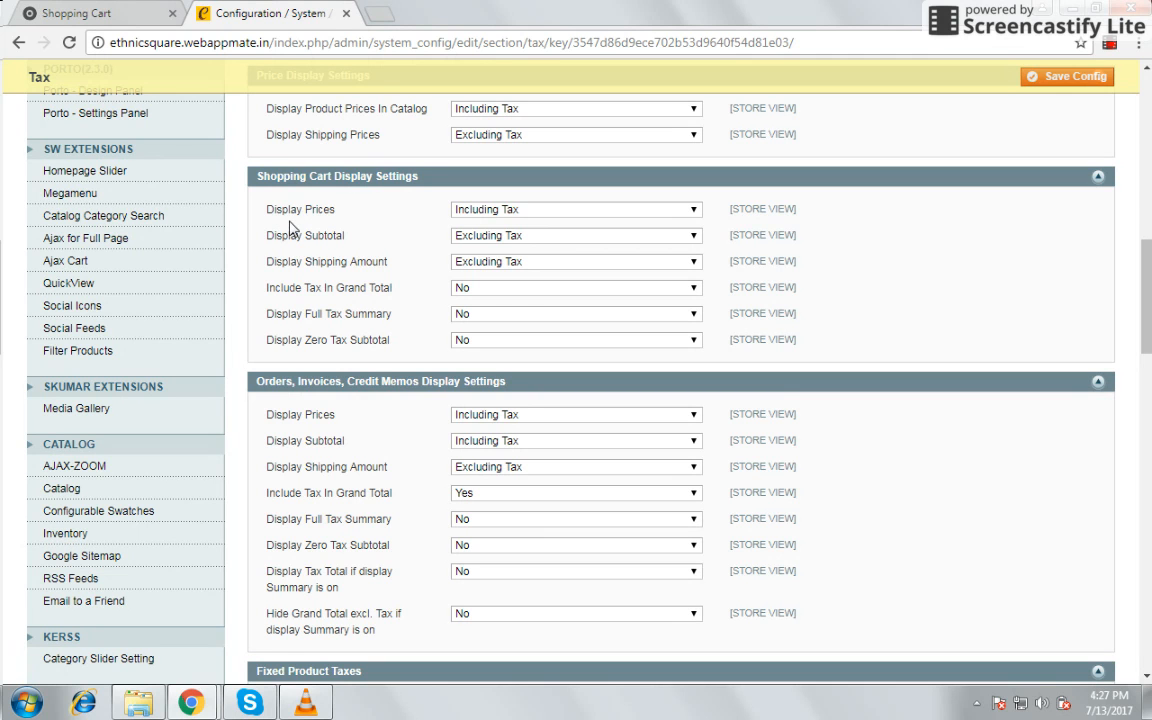
{"action": "left_click", "coordinate": [510, 209]}
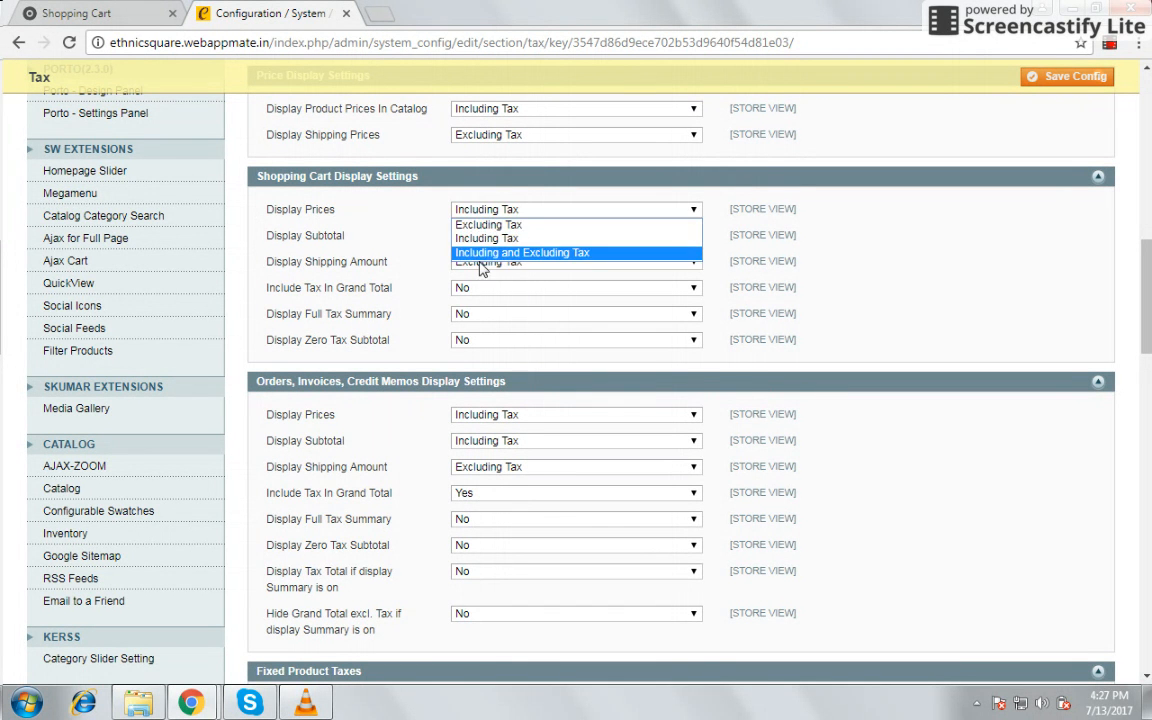
{"action": "left_click", "coordinate": [884, 240]}
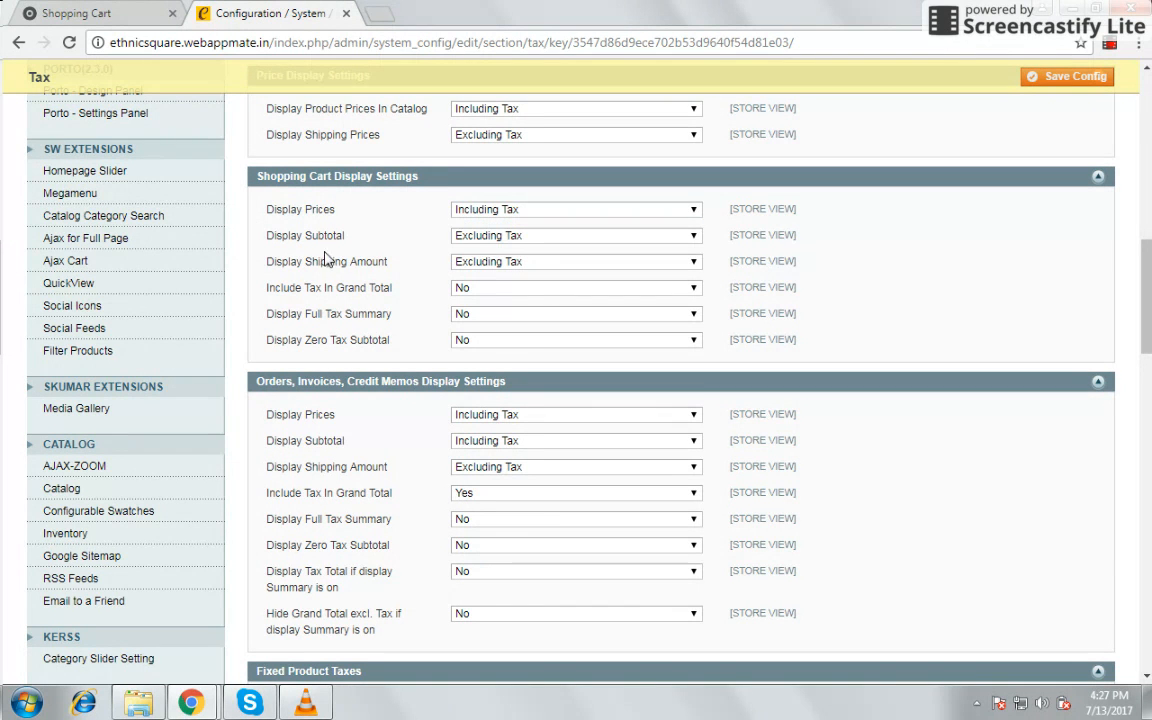
{"action": "left_click", "coordinate": [567, 241]}
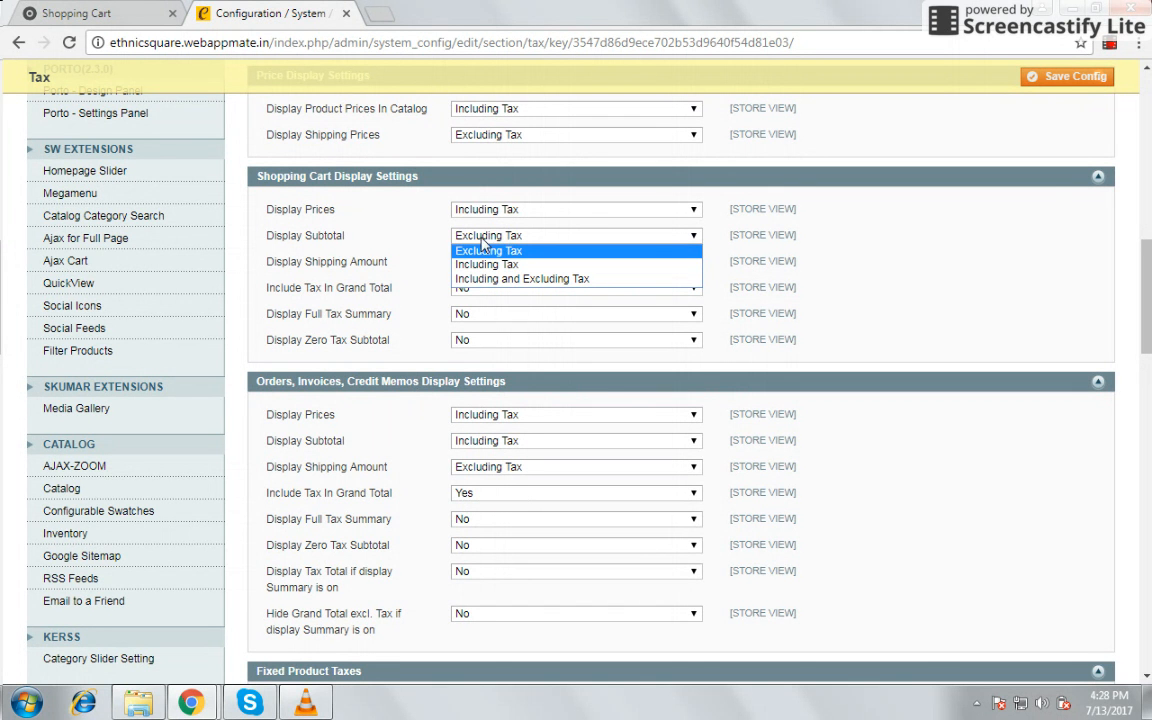
{"action": "left_click", "coordinate": [768, 224]}
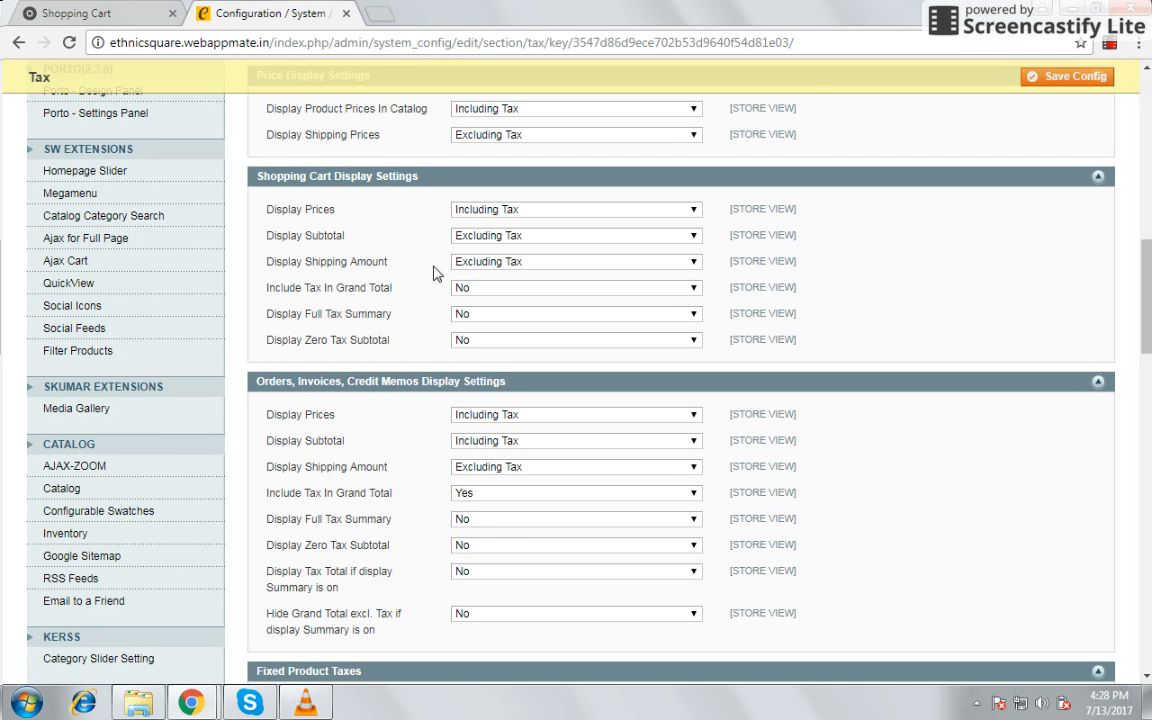
Step: Check the available options for Include Tax In Grand Total and Display Full Tax Summary in Shopping Cart Display Settings
{"action": "left_click", "coordinate": [540, 288]}
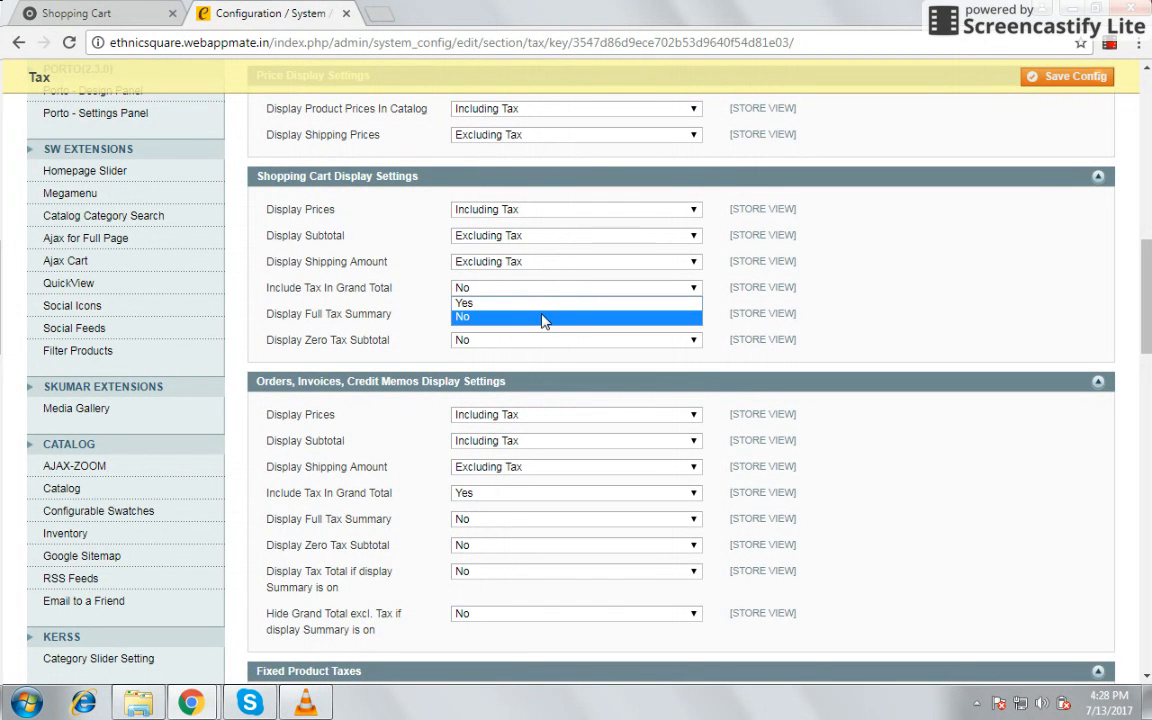
{"action": "left_click", "coordinate": [889, 300]}
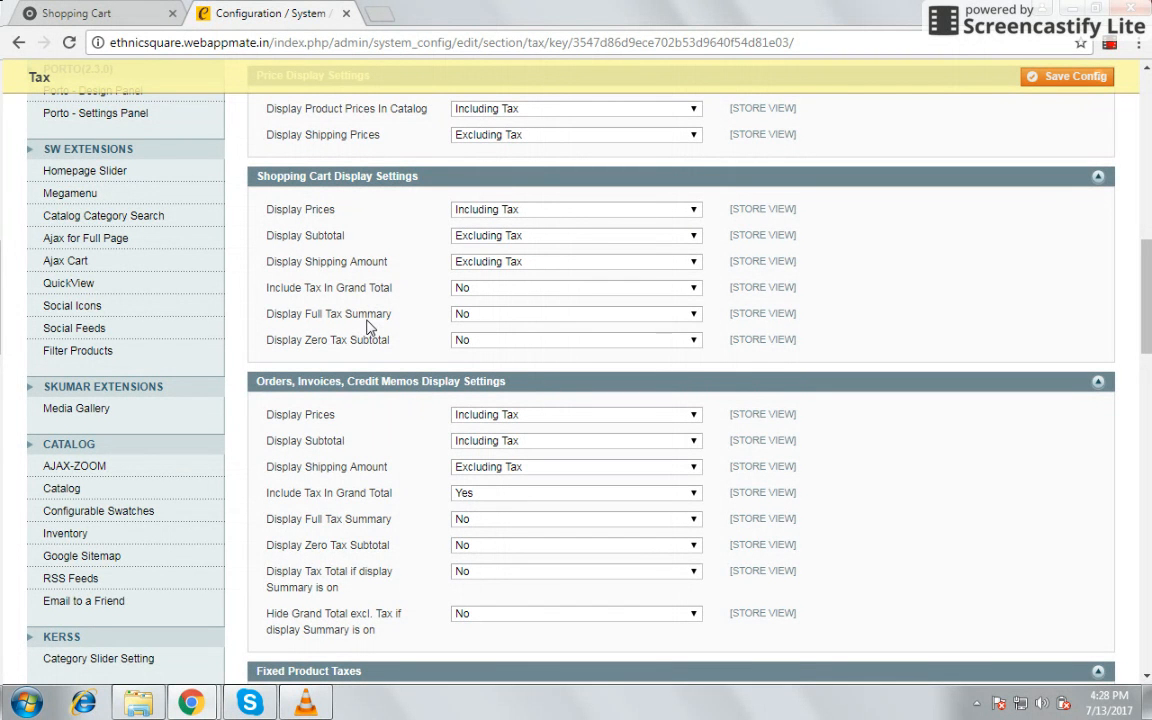
{"action": "left_click", "coordinate": [492, 316]}
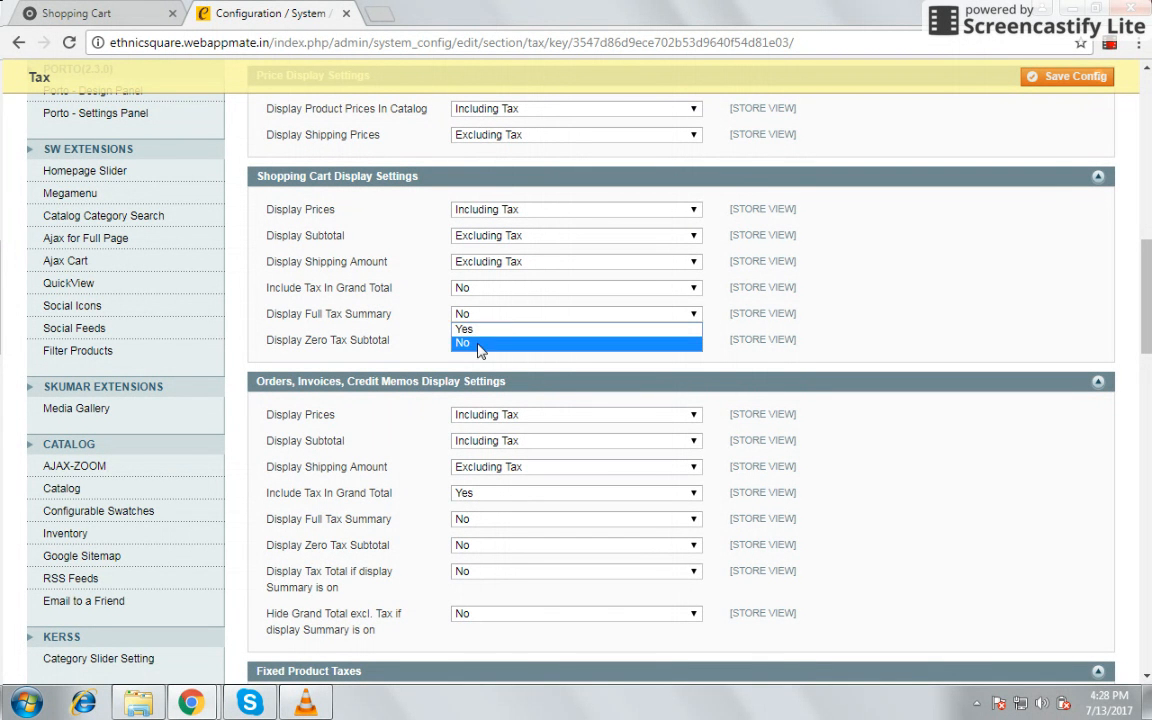
{"action": "left_click", "coordinate": [896, 283]}
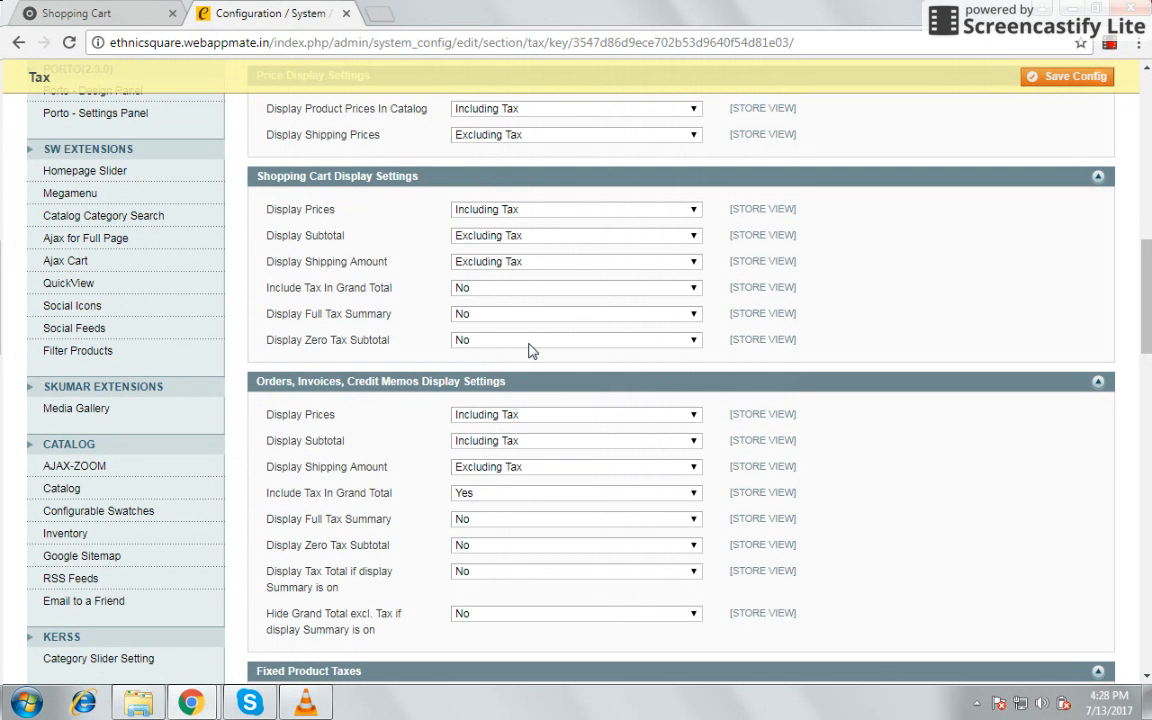
Step: Check the available options for Display Prices and Display Subtotal in Orders, Invoices, Credit Memos Display Settings
{"action": "scroll", "coordinate": [1003, 352], "scroll_direction": "down", "scroll_amount": 4}
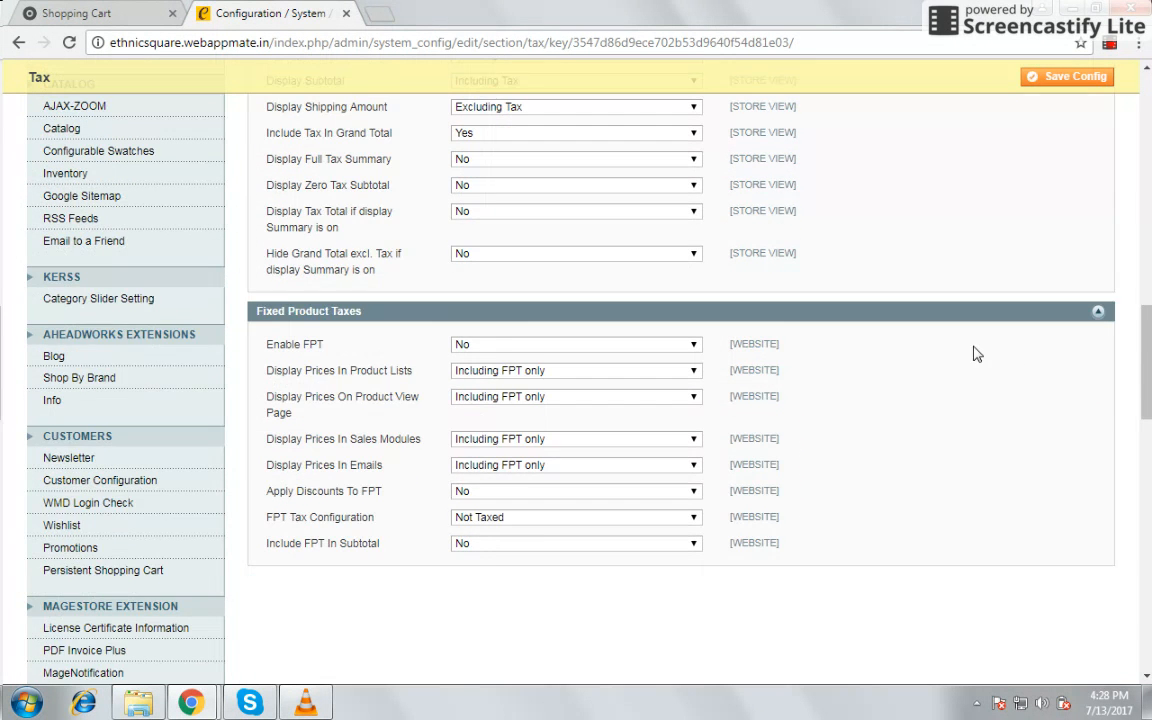
{"action": "scroll", "coordinate": [875, 318], "scroll_direction": "up", "scroll_amount": 2}
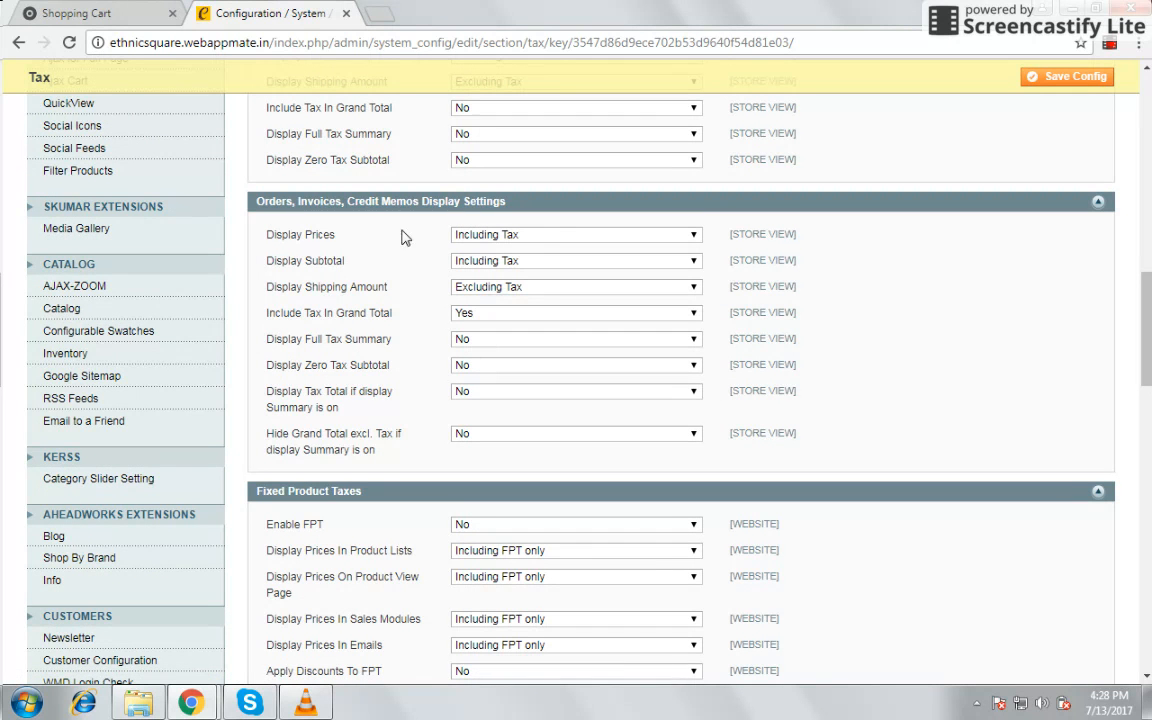
{"action": "left_click", "coordinate": [562, 236]}
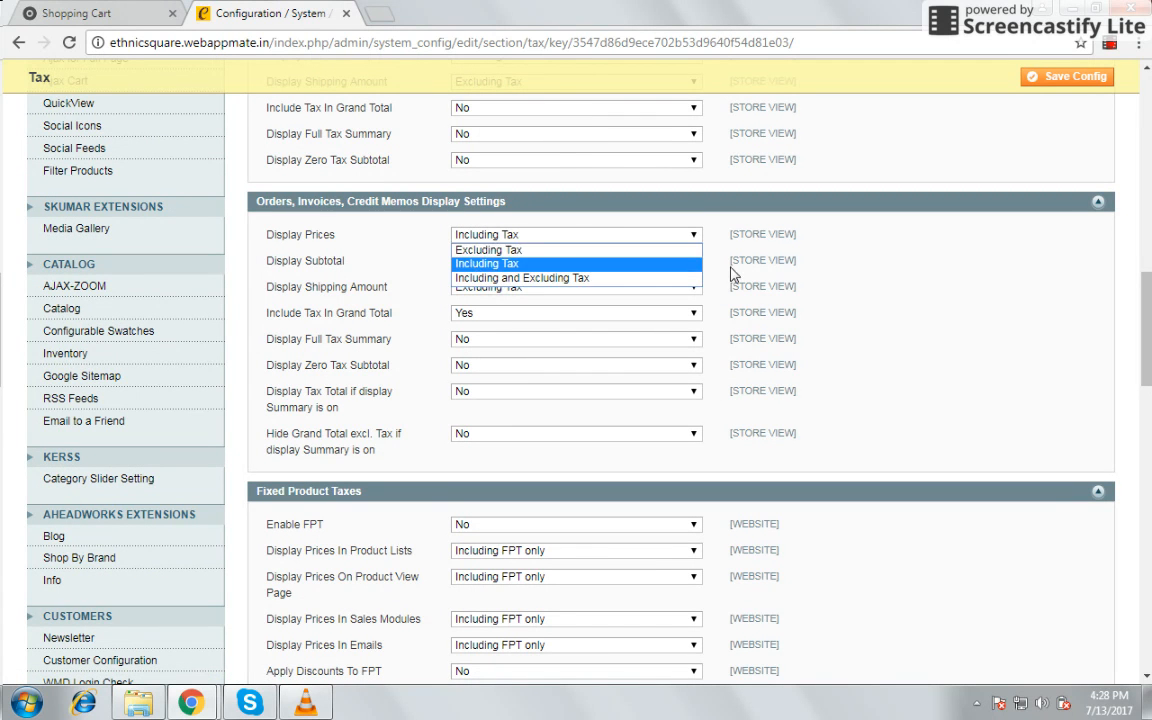
{"action": "left_click", "coordinate": [907, 267]}
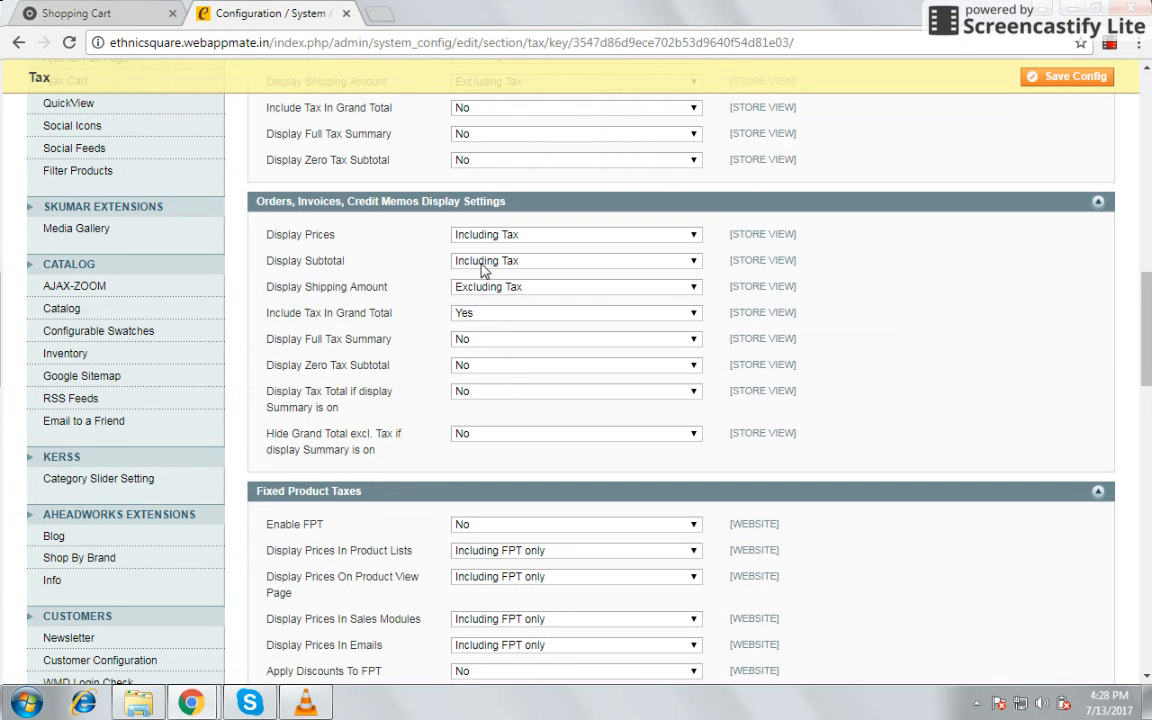
{"action": "left_click", "coordinate": [573, 264]}
{"action": "left_click", "coordinate": [926, 293]}
Step: Check the Enable FPT options in Fixed Product Taxes and choose No
{"action": "scroll", "coordinate": [391, 421], "scroll_direction": "down", "scroll_amount": 2}
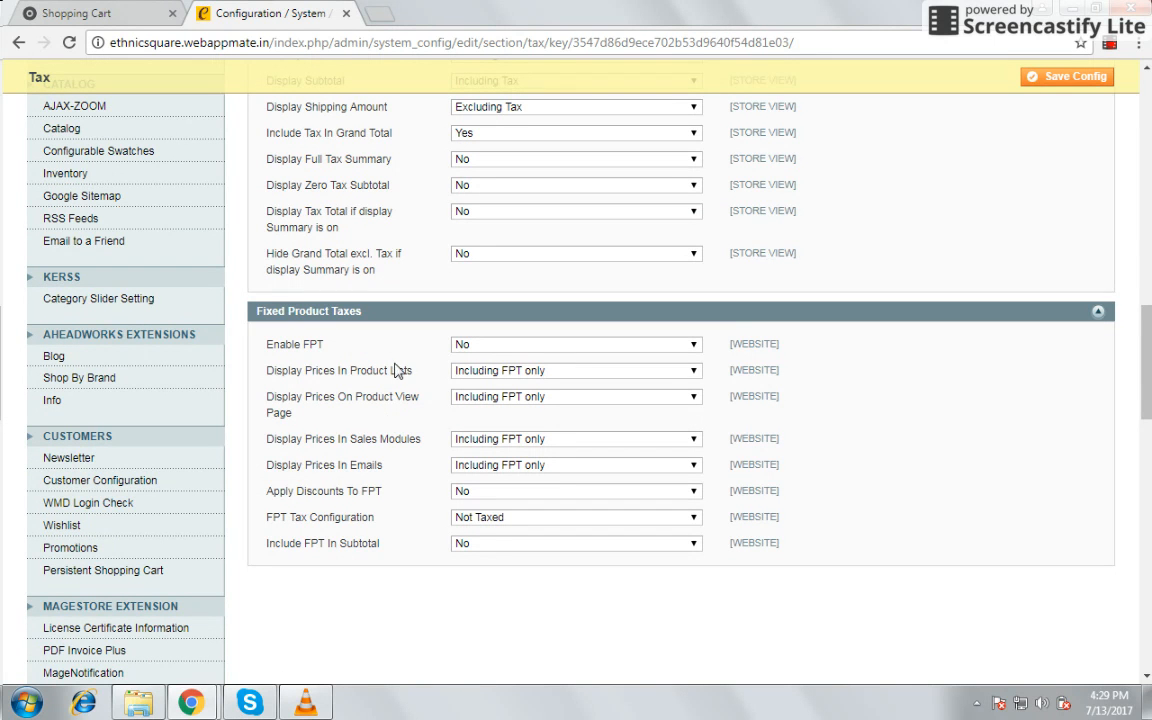
{"action": "left_click", "coordinate": [531, 347]}
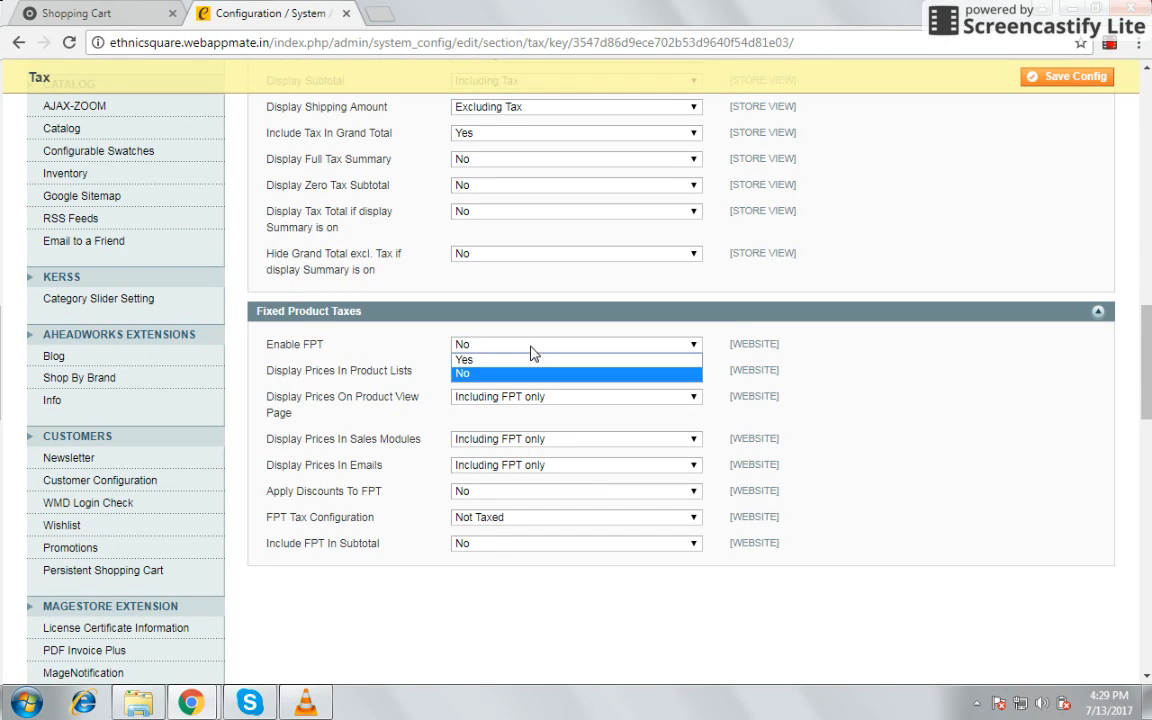
{"action": "left_click", "coordinate": [458, 374]}
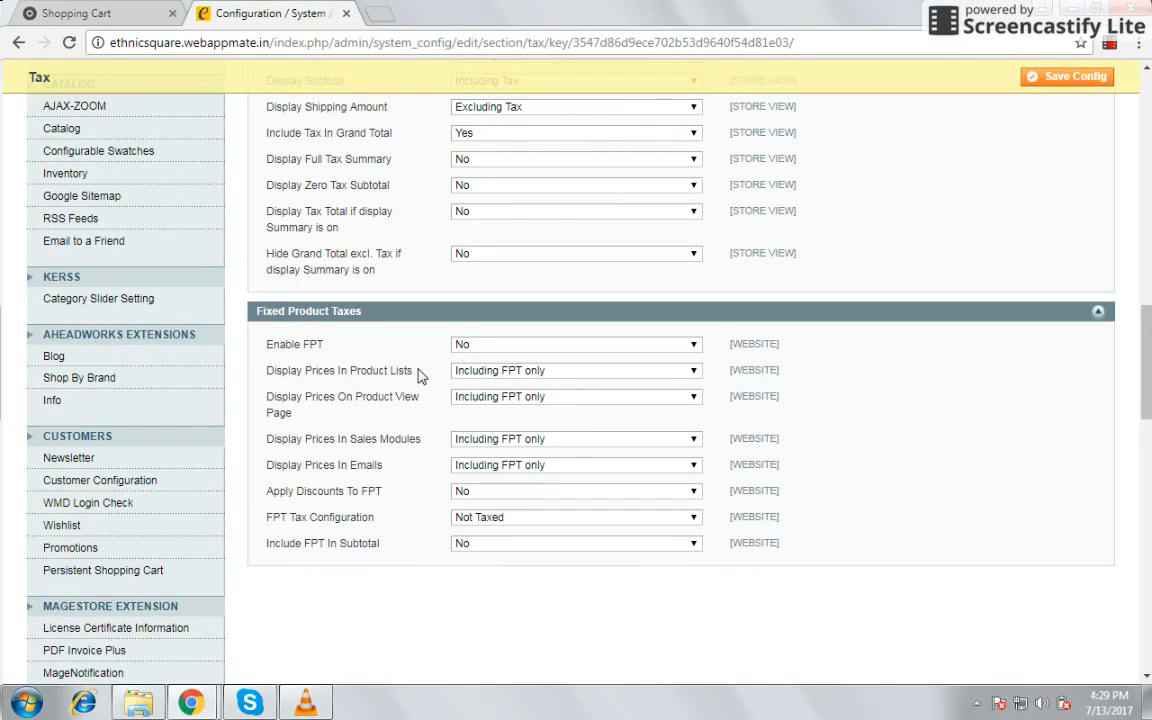
Step: Check the Fixed Product Taxes options for Display Prices In Product Lists, Display Prices On Product View Page and Apply Discounts To FPT
{"action": "left_click", "coordinate": [565, 372]}
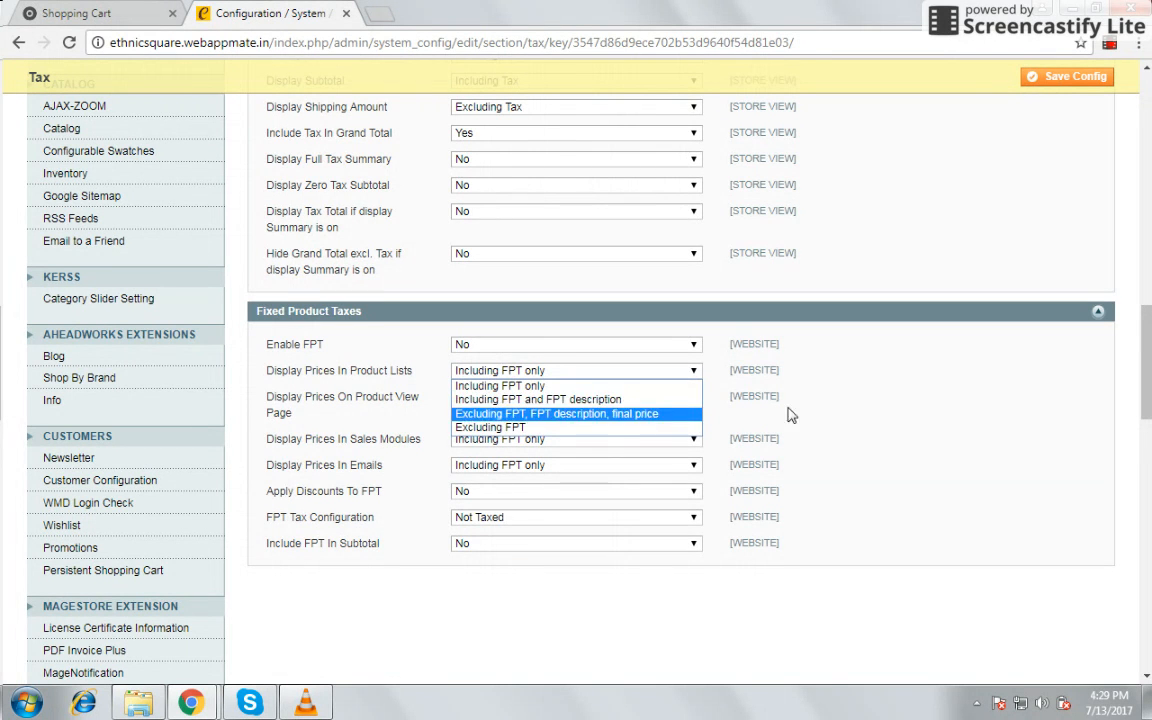
{"action": "left_click", "coordinate": [908, 400]}
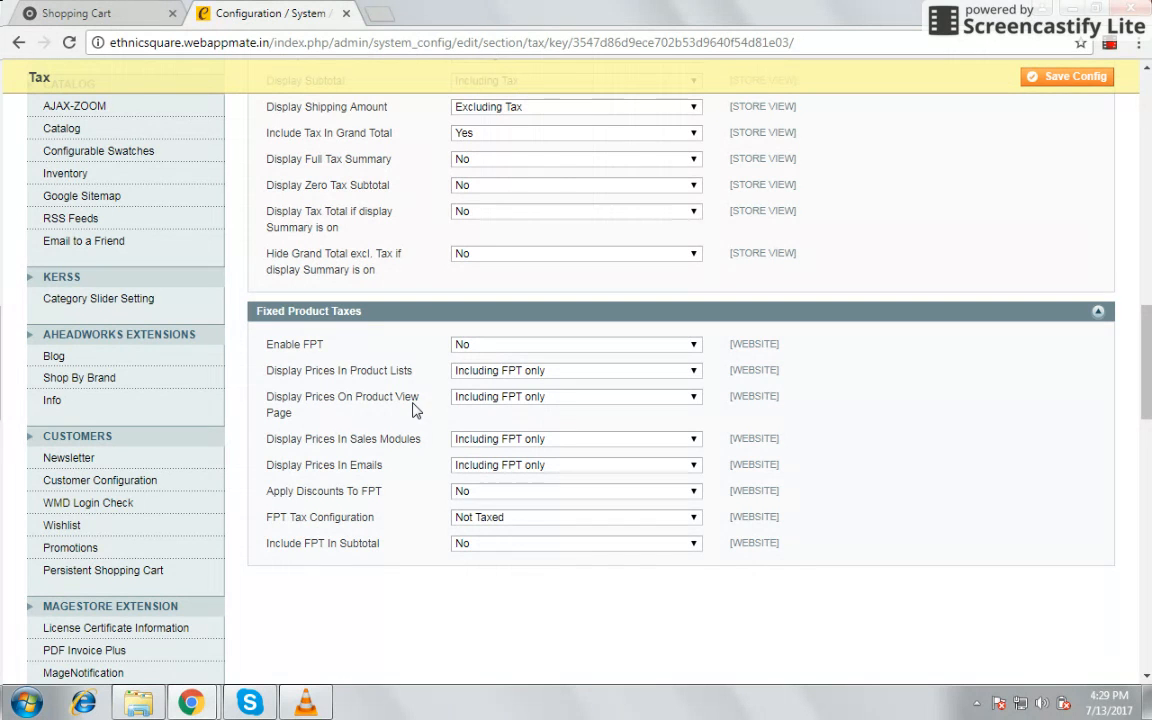
{"action": "left_click", "coordinate": [532, 396]}
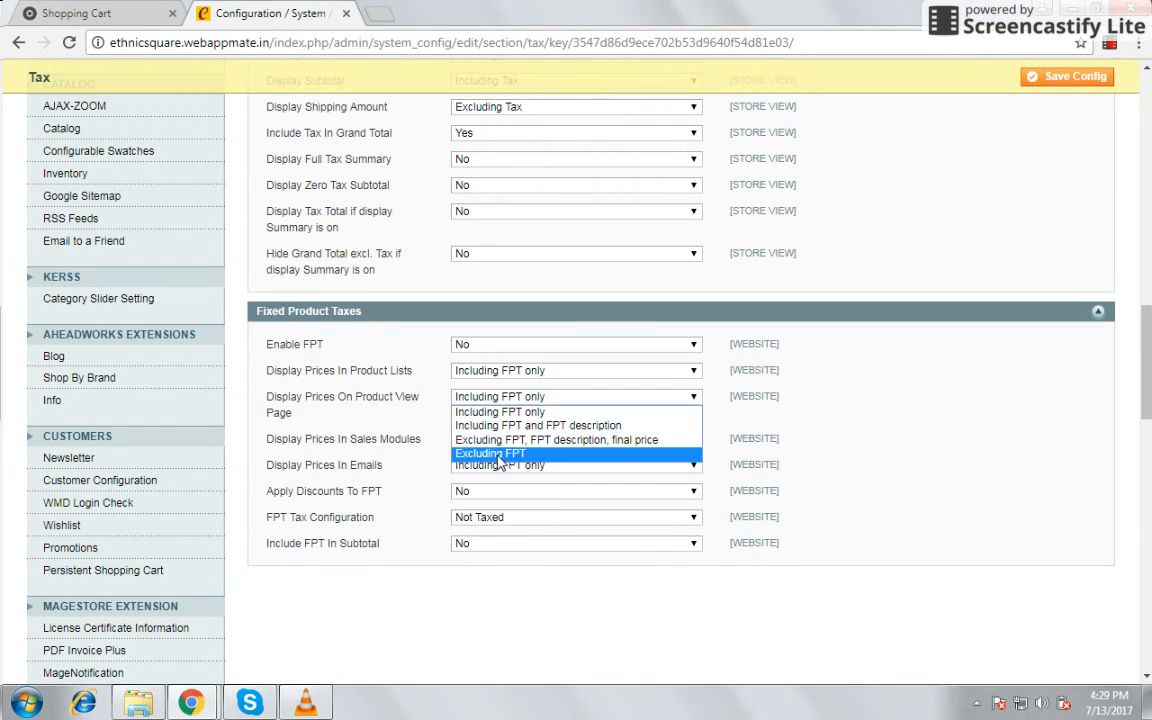
{"action": "left_click", "coordinate": [844, 330]}
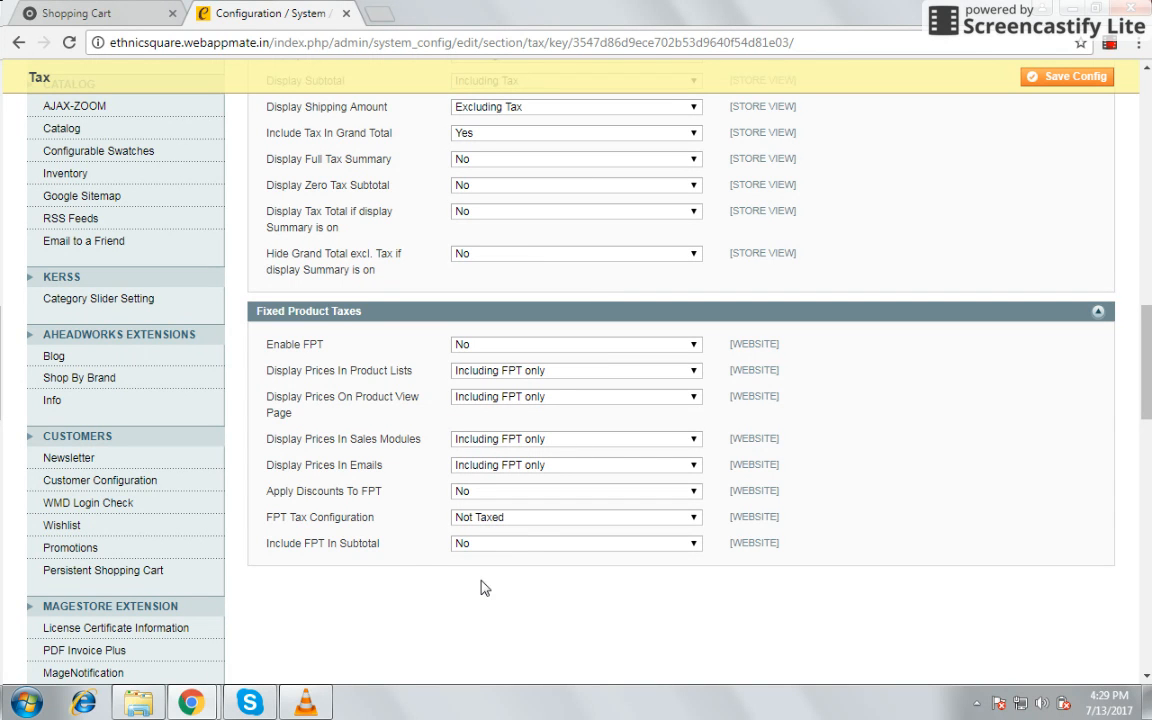
{"action": "left_click", "coordinate": [483, 494]}
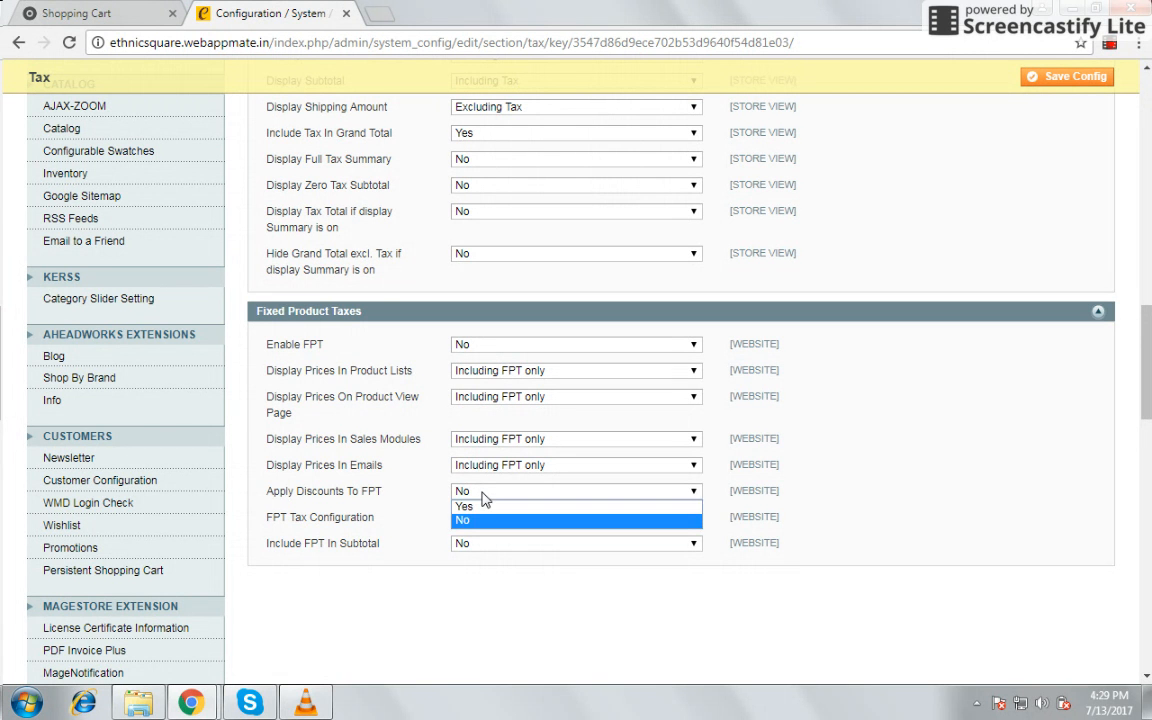
{"action": "left_click", "coordinate": [432, 614]}
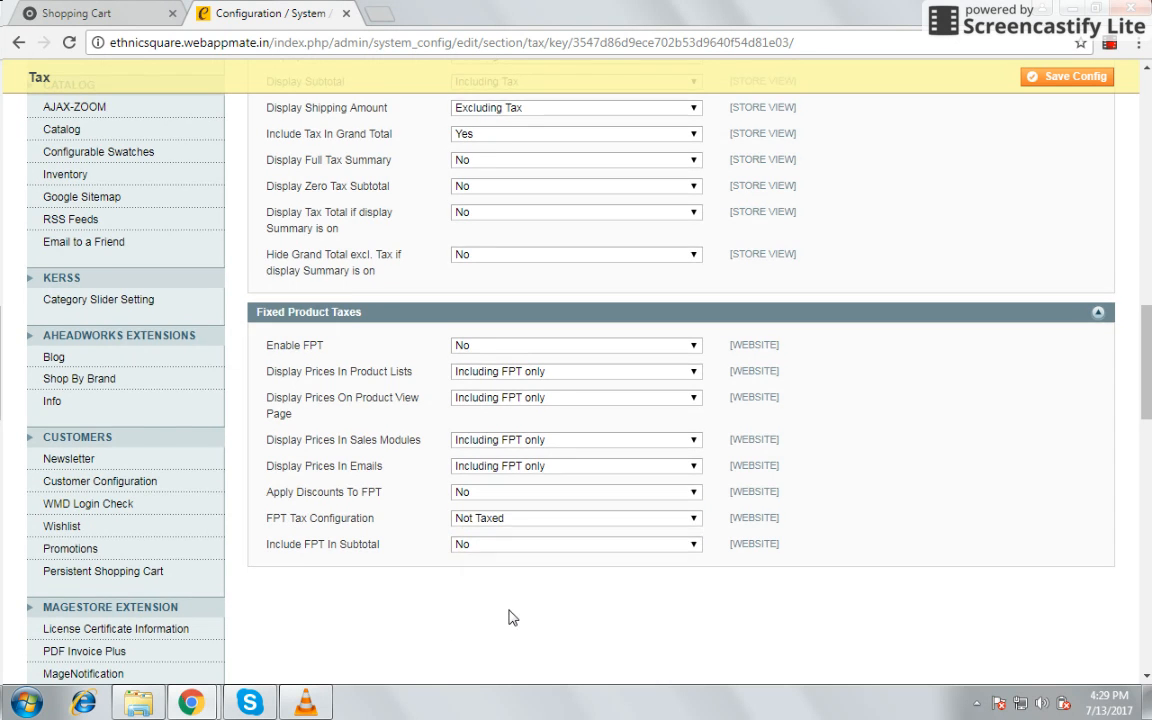
Step: Review the Tax configuration sections once more, from Fixed Product Taxes back up to Tax Classes
{"action": "scroll", "coordinate": [509, 612], "scroll_direction": "up", "scroll_amount": 3}
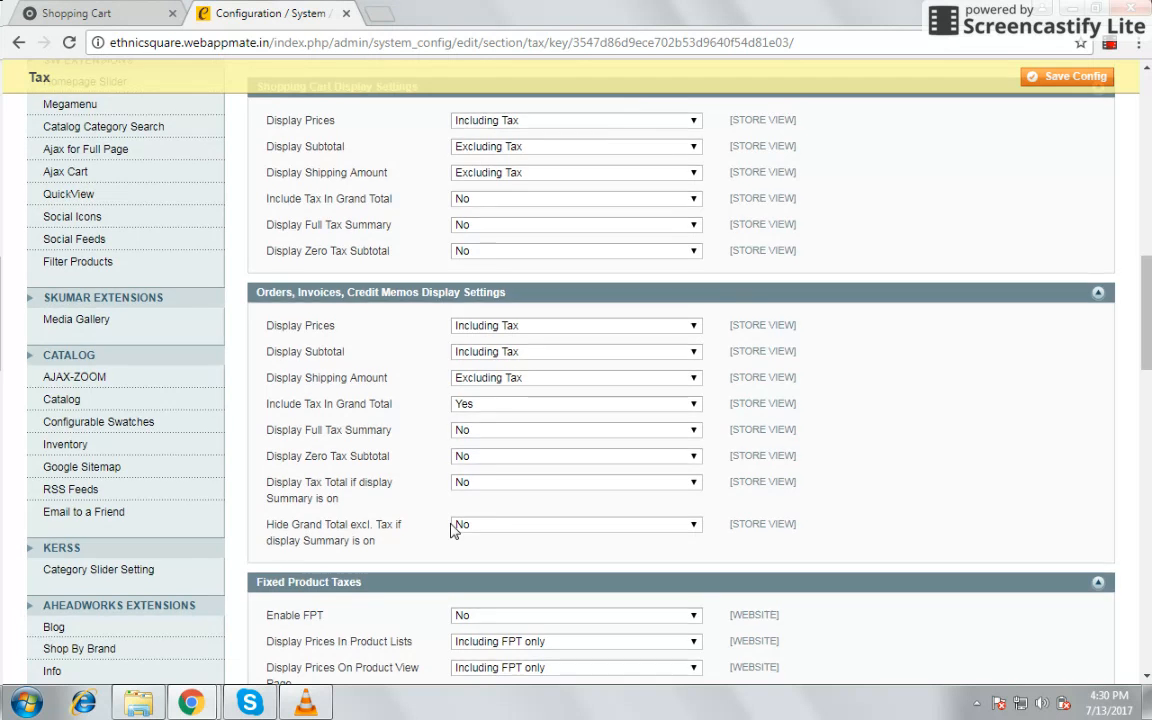
{"action": "scroll", "coordinate": [430, 432], "scroll_direction": "up", "scroll_amount": 8}
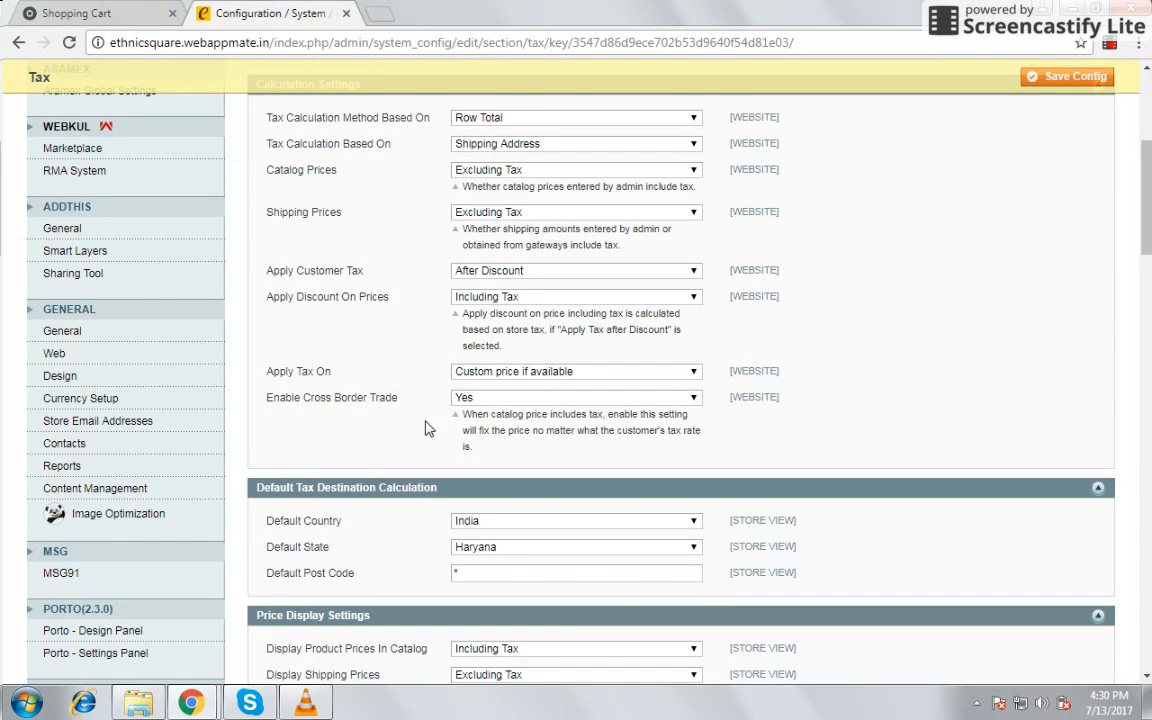
{"action": "scroll", "coordinate": [425, 428], "scroll_direction": "up", "scroll_amount": 4}
{"action": "scroll", "coordinate": [425, 428], "scroll_direction": "down", "scroll_amount": 4}
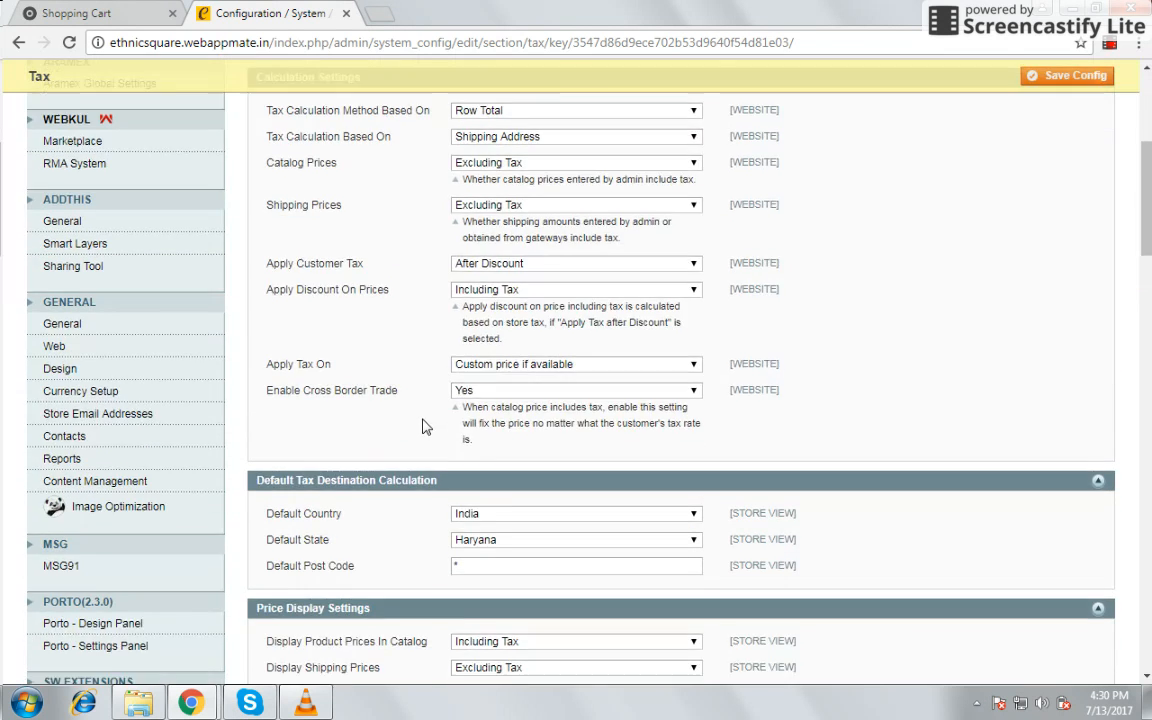
{"action": "scroll", "coordinate": [422, 427], "scroll_direction": "down", "scroll_amount": 3}
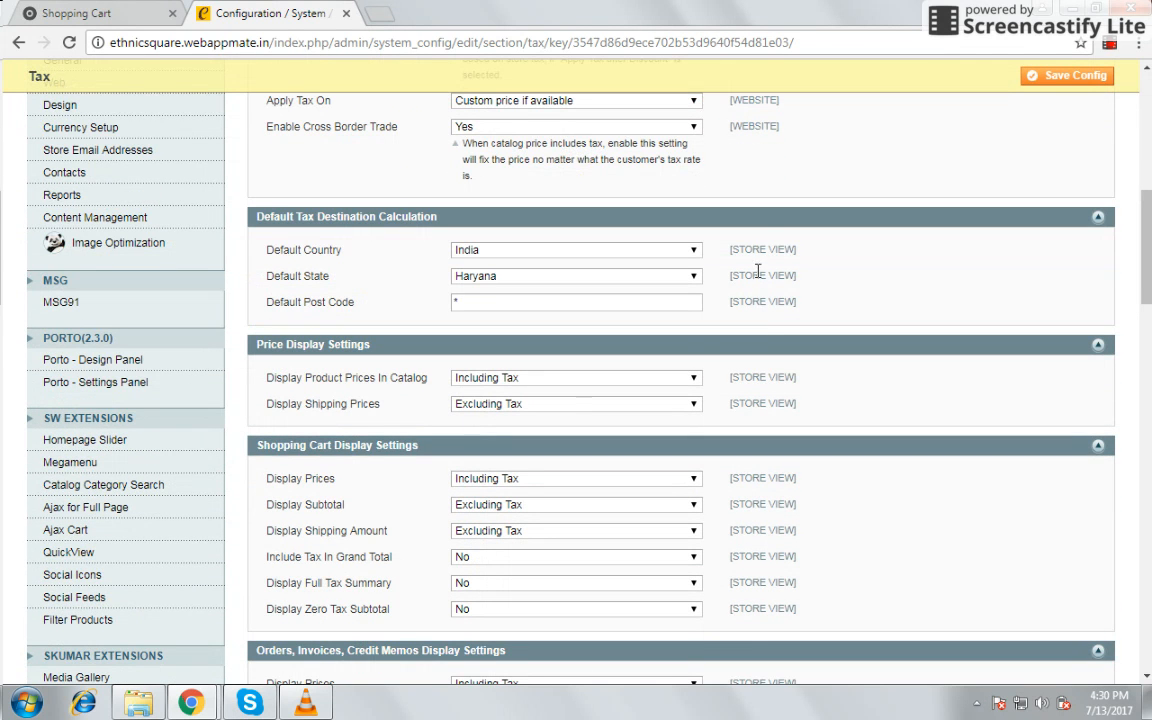
{"action": "scroll", "coordinate": [571, 555], "scroll_direction": "up", "scroll_amount": 7}
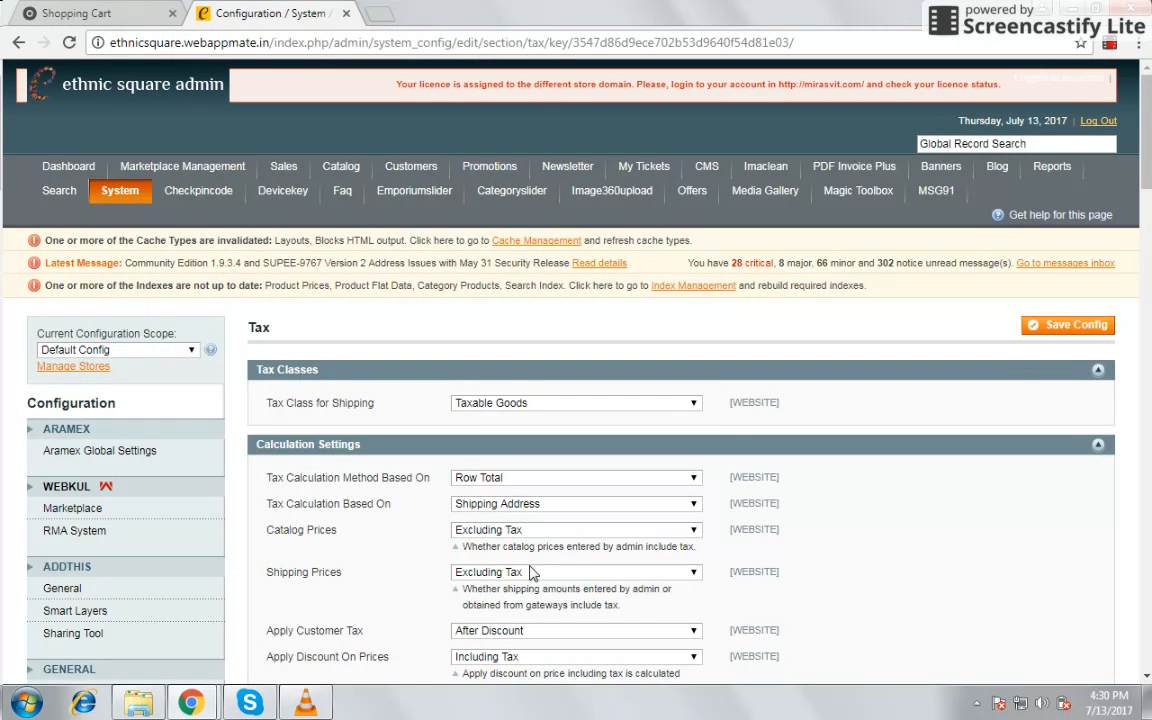
Step: Open the HR 5.25% tax rate for India from Manage Tax Zones & Rates
{"action": "mouse_move", "coordinate": [281, 171]}
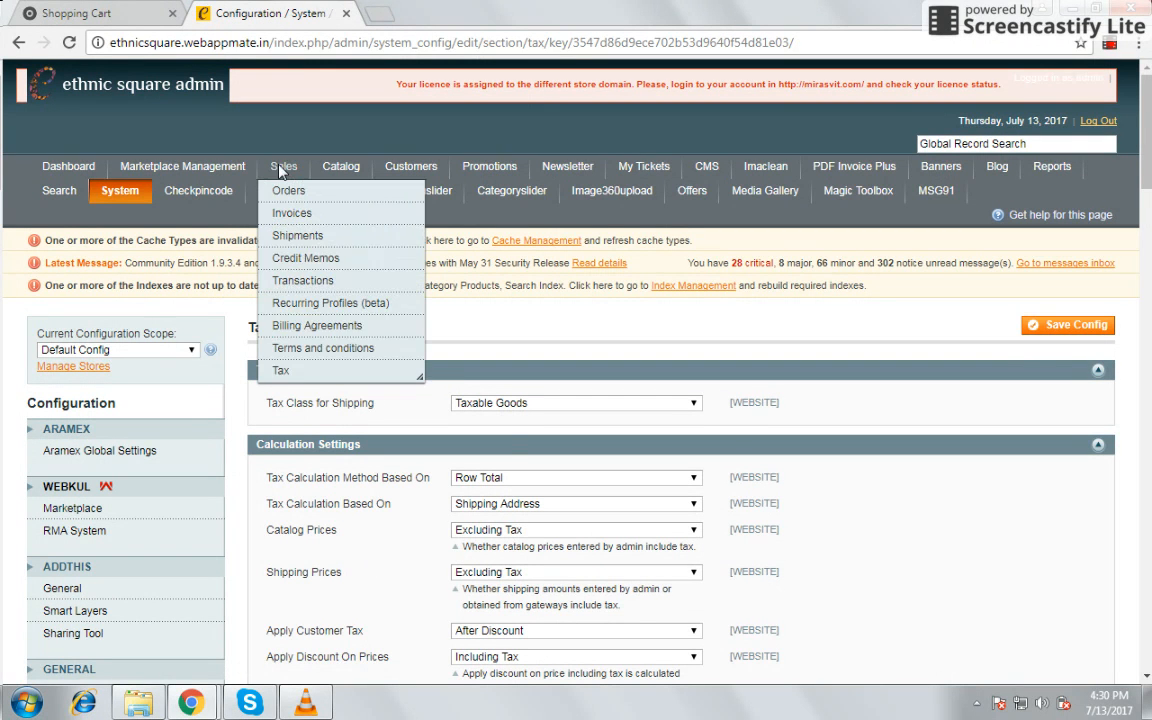
{"action": "mouse_move", "coordinate": [295, 377]}
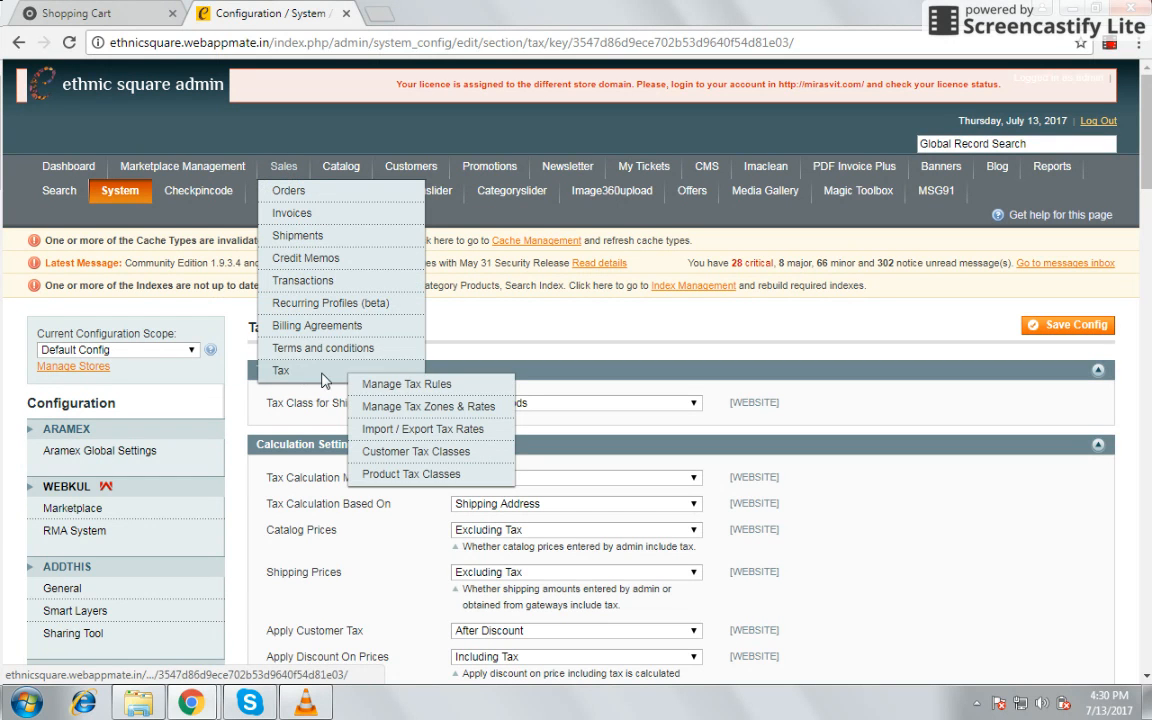
{"action": "left_click", "coordinate": [396, 410]}
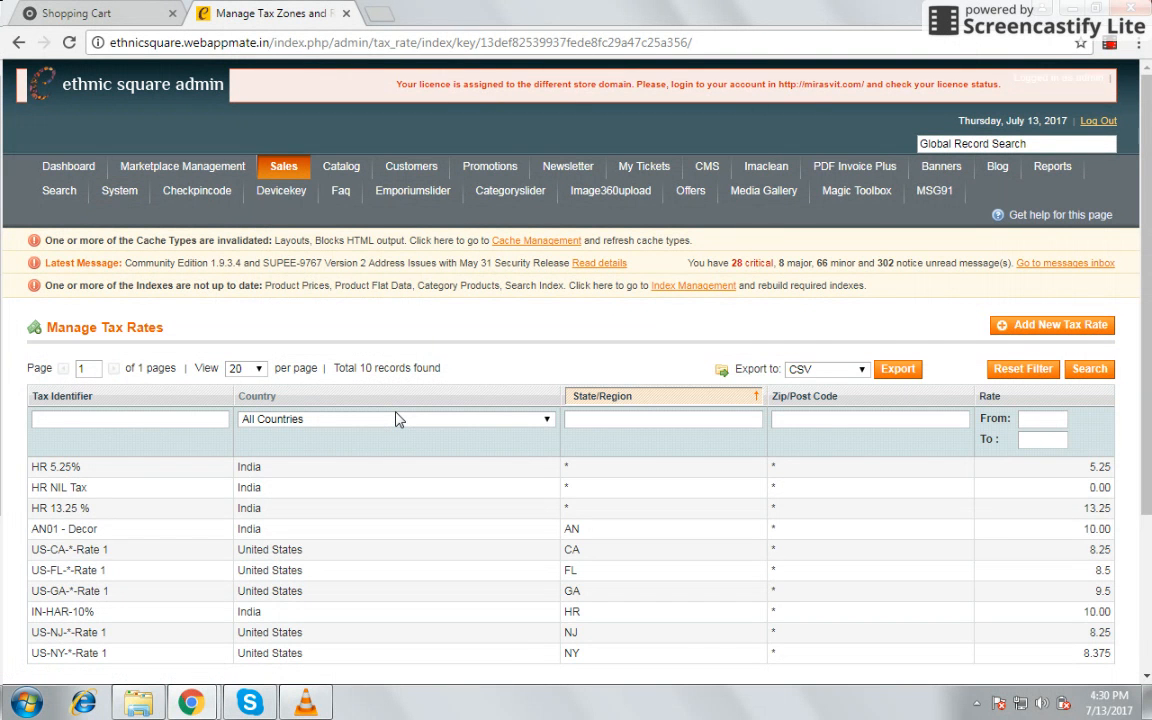
{"action": "scroll", "coordinate": [200, 375], "scroll_direction": "down", "scroll_amount": 2}
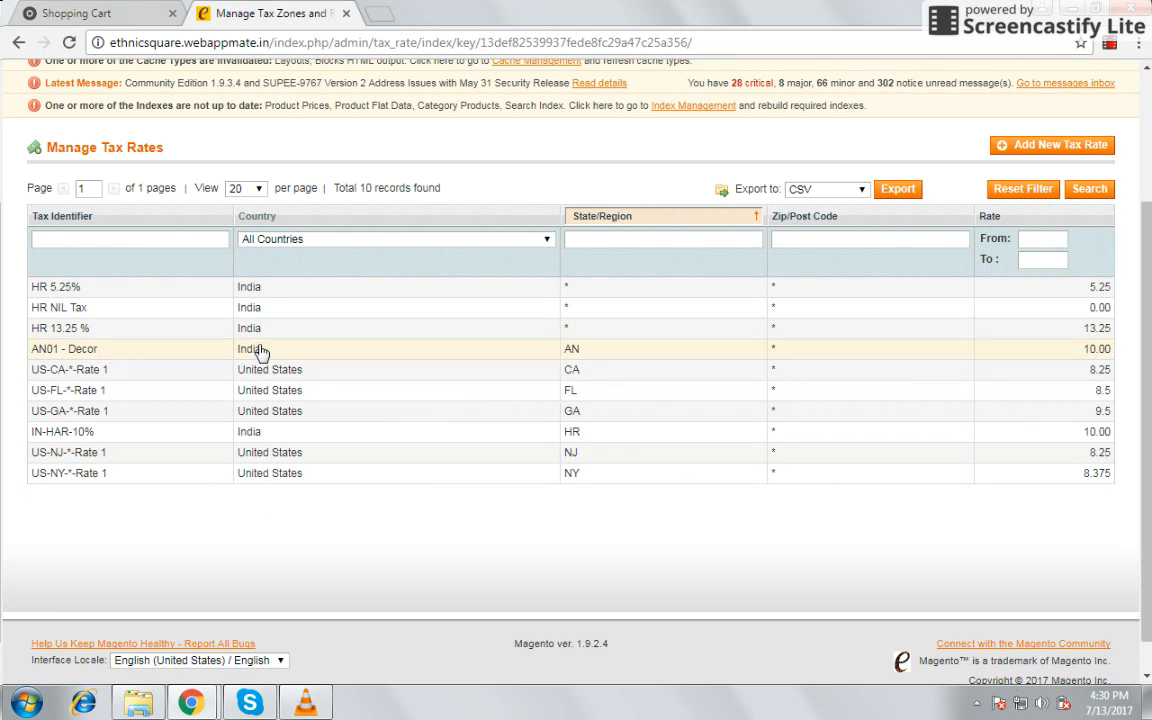
{"action": "left_click", "coordinate": [249, 296]}
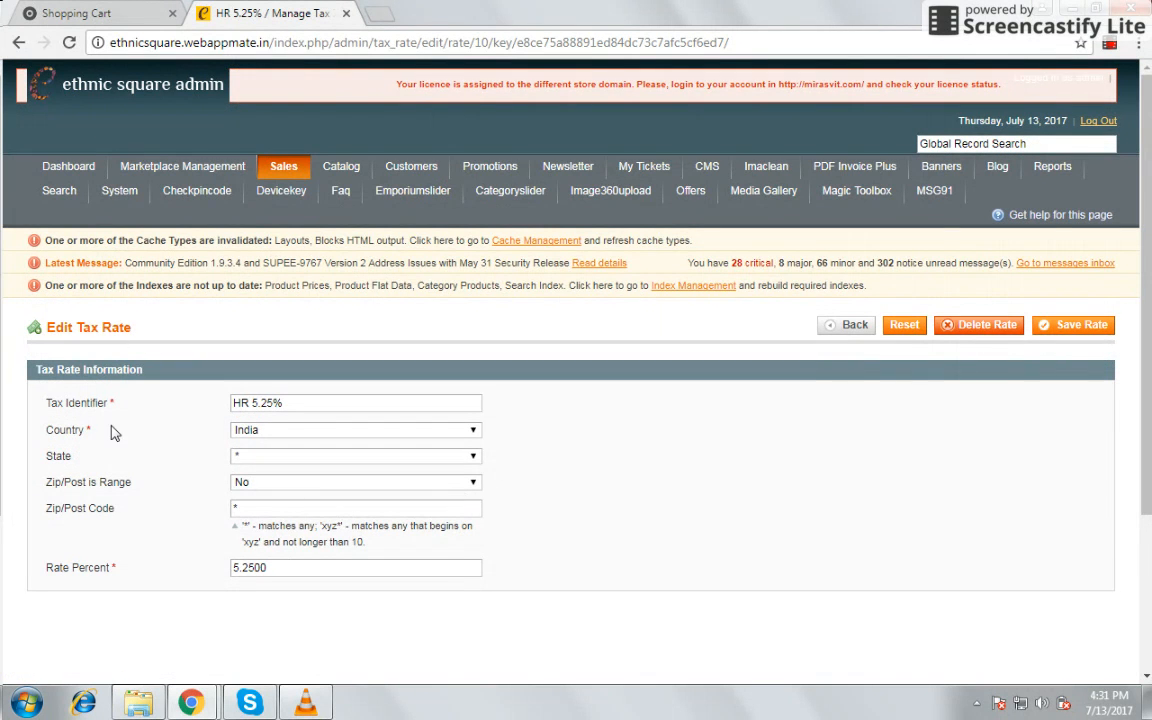
Step: Review the HR 5.25% rate's information fields, including the available Country options, without changing them
{"action": "left_click", "coordinate": [297, 406]}
{"action": "left_click", "coordinate": [411, 431]}
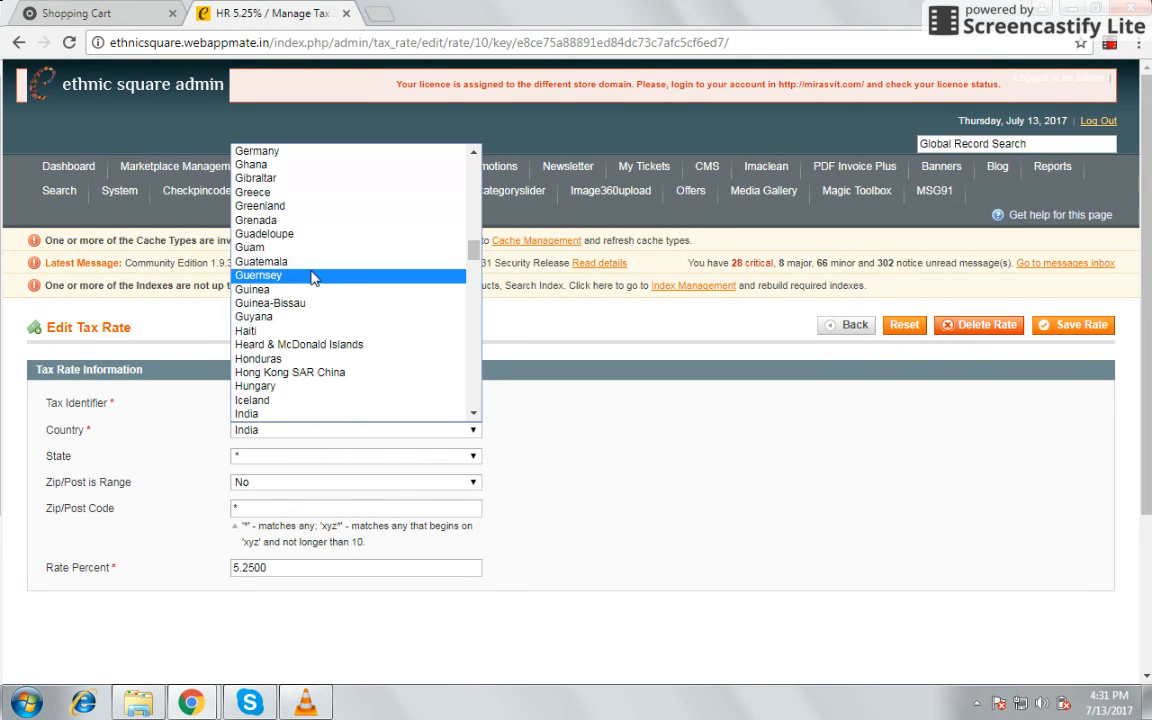
{"action": "left_click", "coordinate": [608, 466]}
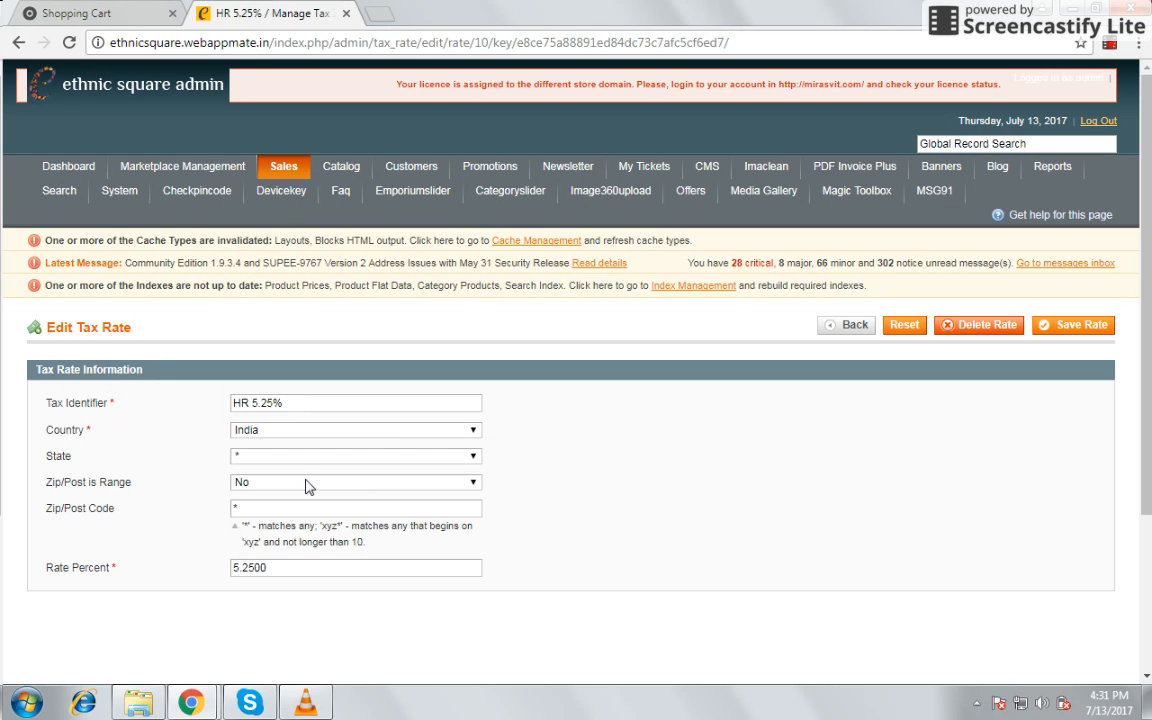
{"action": "scroll", "coordinate": [307, 486], "scroll_direction": "down", "scroll_amount": 3}
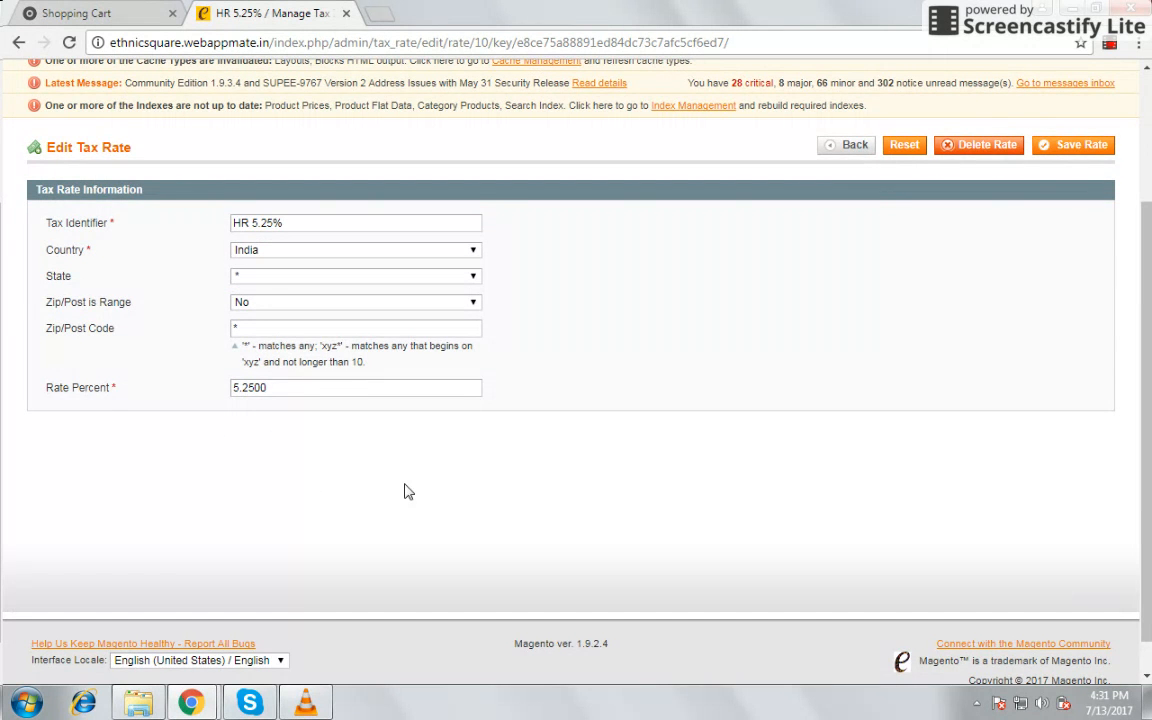
{"action": "scroll", "coordinate": [406, 490], "scroll_direction": "up", "scroll_amount": 3}
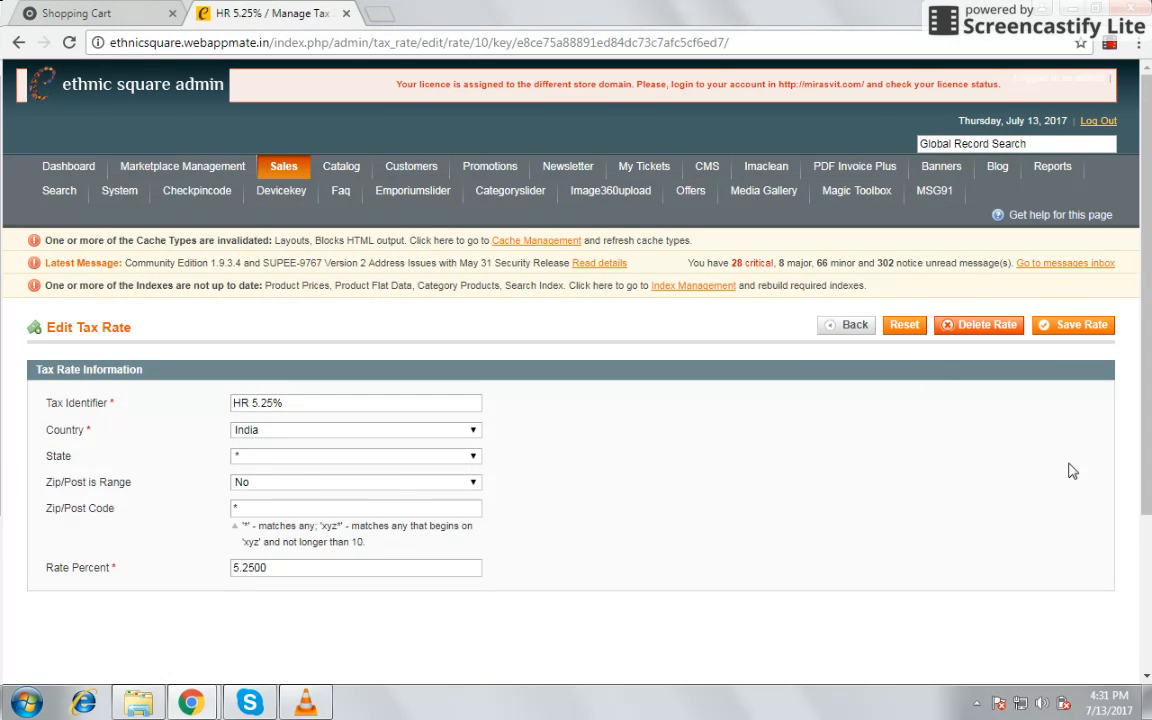
{"action": "scroll", "coordinate": [589, 470], "scroll_direction": "down", "scroll_amount": 3}
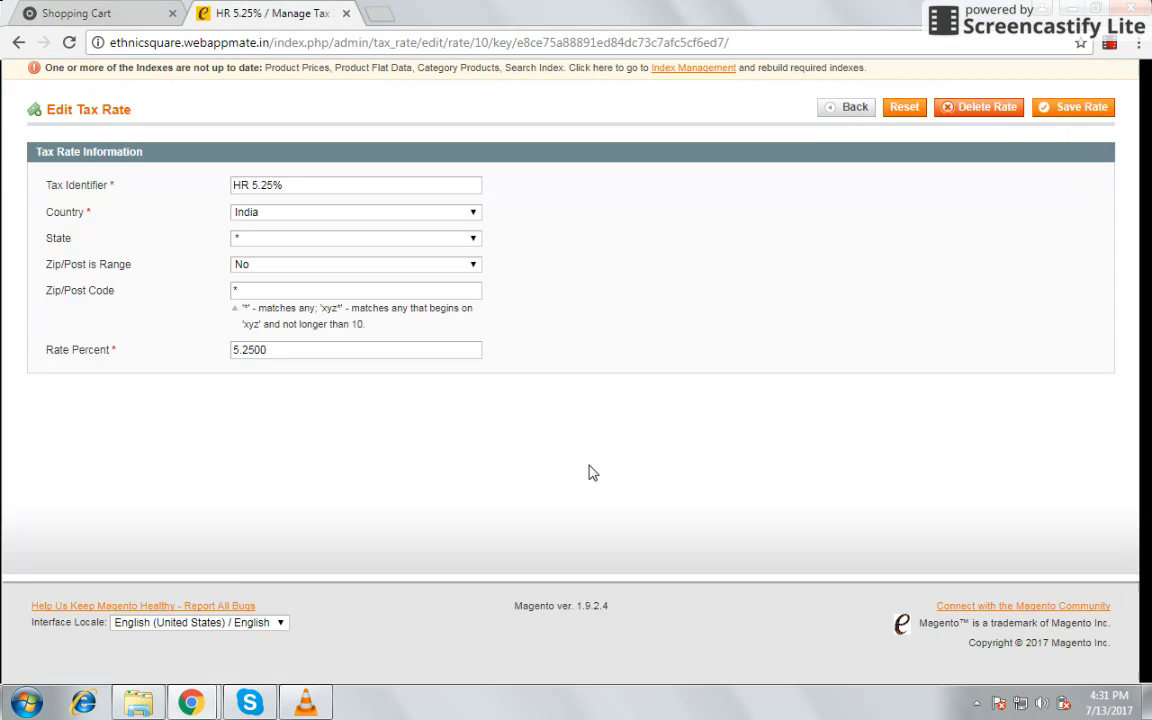
{"action": "scroll", "coordinate": [591, 470], "scroll_direction": "up", "scroll_amount": 3}
Step: Open the tax rule Retail Customer-Taxable Goods-Rate 1 from Manage Tax Rules
{"action": "mouse_move", "coordinate": [283, 166]}
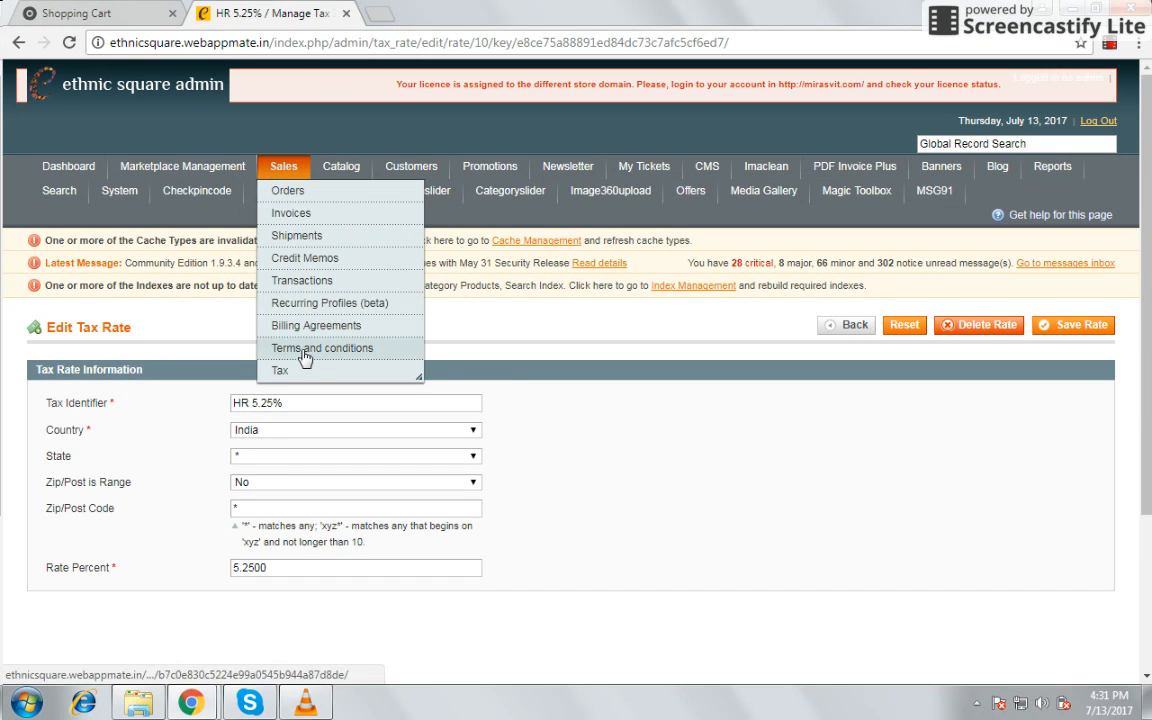
{"action": "mouse_move", "coordinate": [306, 368]}
{"action": "left_click", "coordinate": [383, 386]}
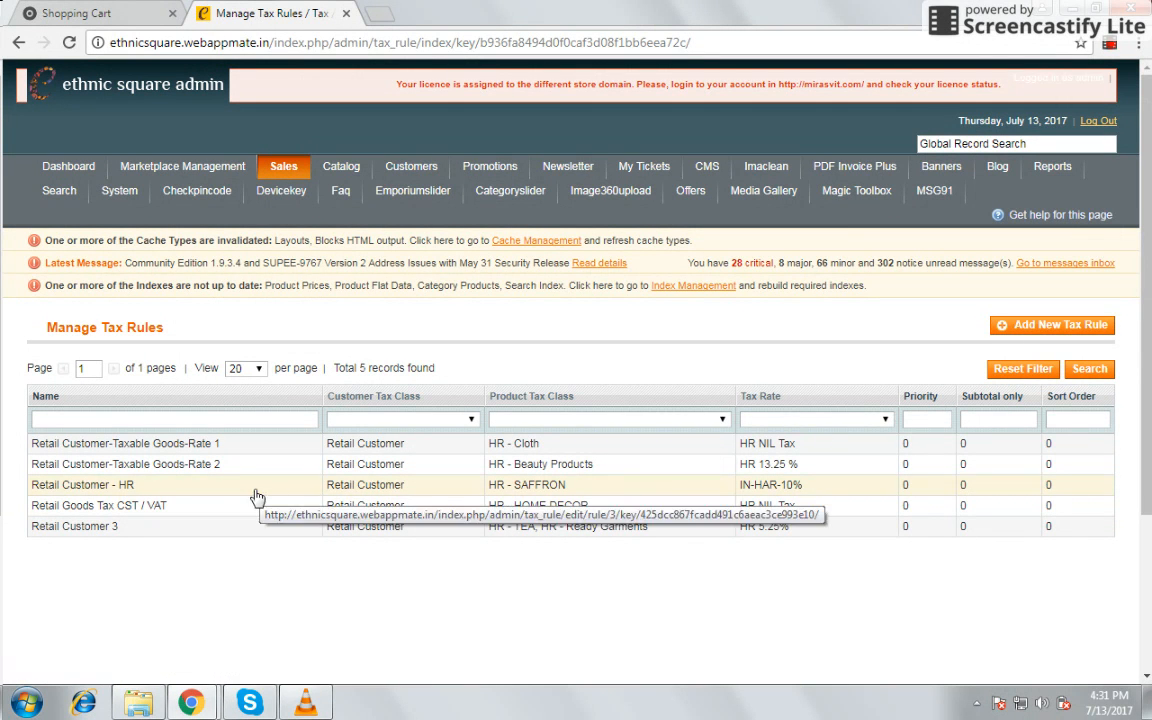
{"action": "left_click", "coordinate": [370, 443]}
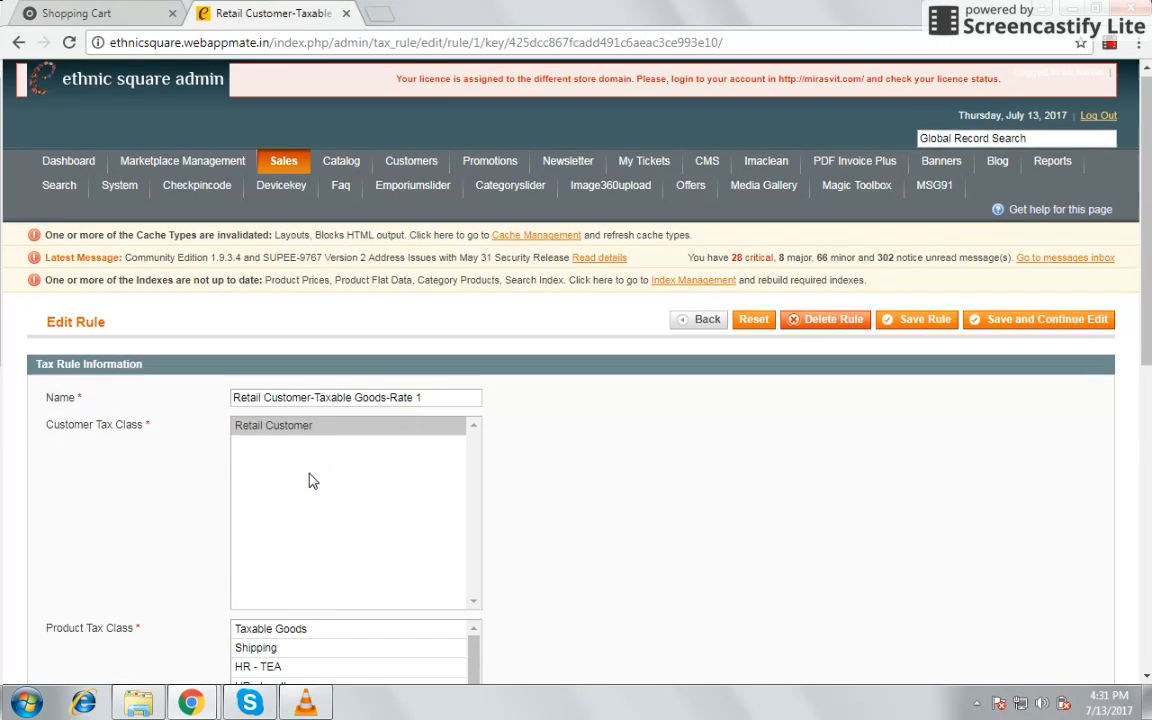
Step: Examine the rule's Customer Tax Class, Product Tax Class and Tax Rate choices, through to its Priority and Sort Order
{"action": "scroll", "coordinate": [283, 445], "scroll_direction": "down", "scroll_amount": 2}
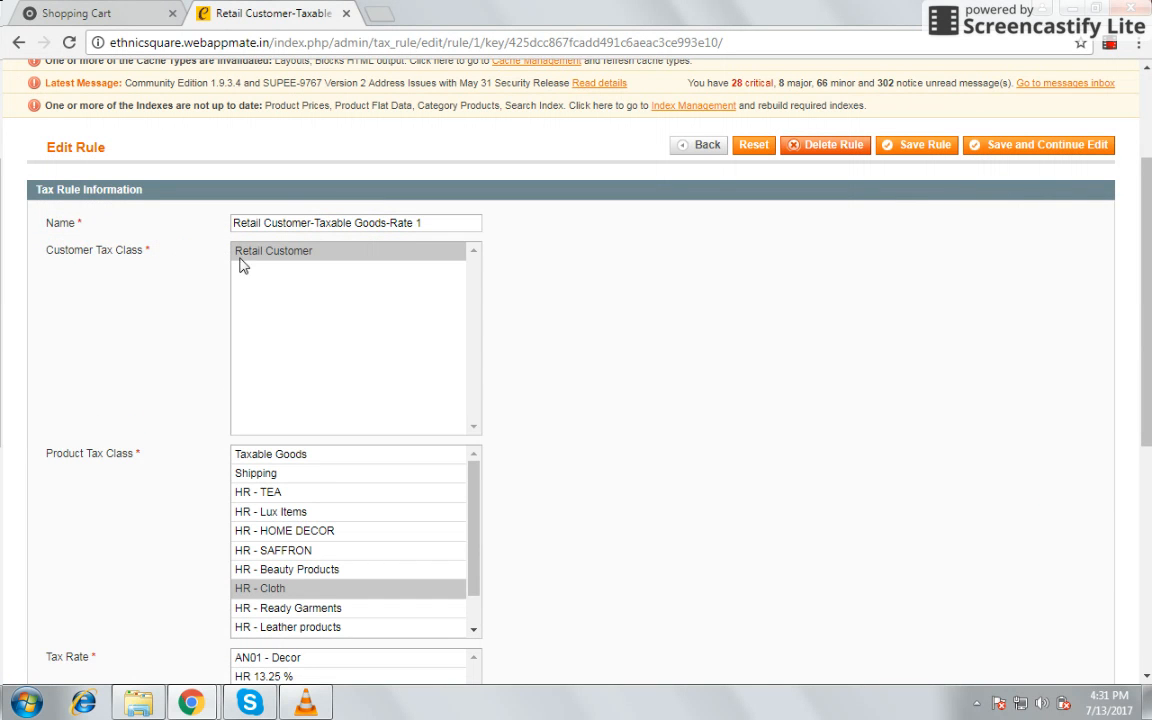
{"action": "left_click", "coordinate": [464, 252]}
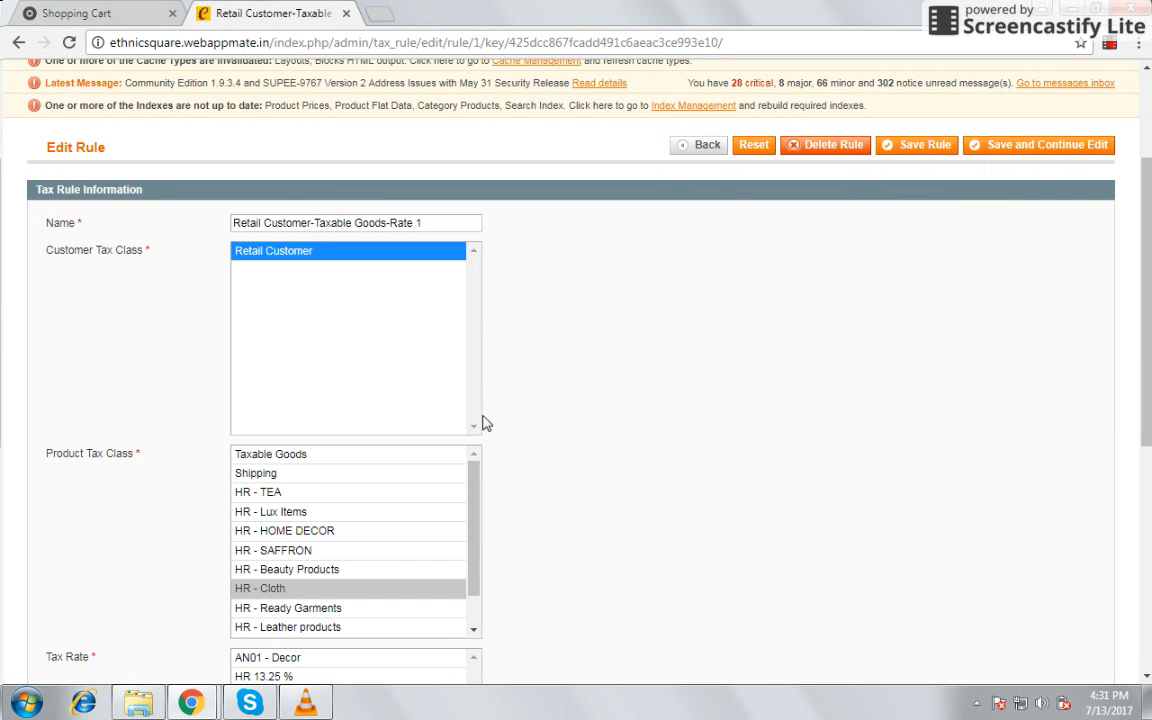
{"action": "left_click", "coordinate": [165, 400]}
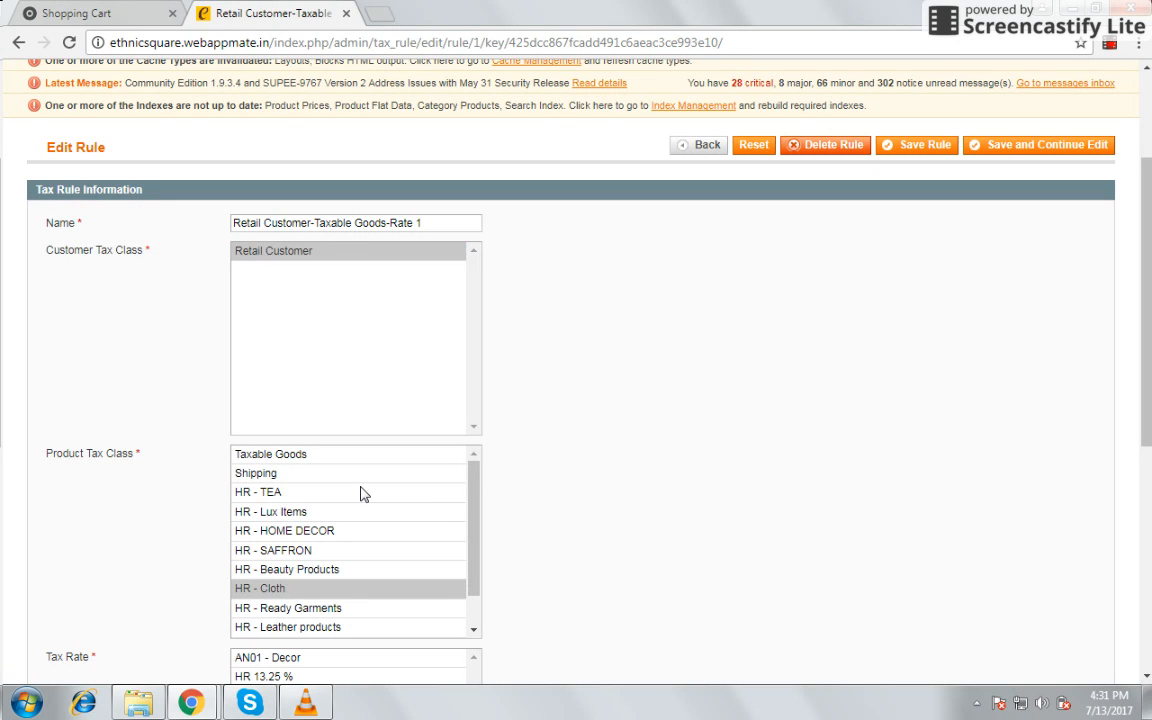
{"action": "scroll", "coordinate": [361, 492], "scroll_direction": "down", "scroll_amount": 1}
{"action": "scroll", "coordinate": [342, 548], "scroll_direction": "up", "scroll_amount": 1}
{"action": "scroll", "coordinate": [341, 550], "scroll_direction": "down", "scroll_amount": 1}
{"action": "scroll", "coordinate": [341, 550], "scroll_direction": "down", "scroll_amount": 1}
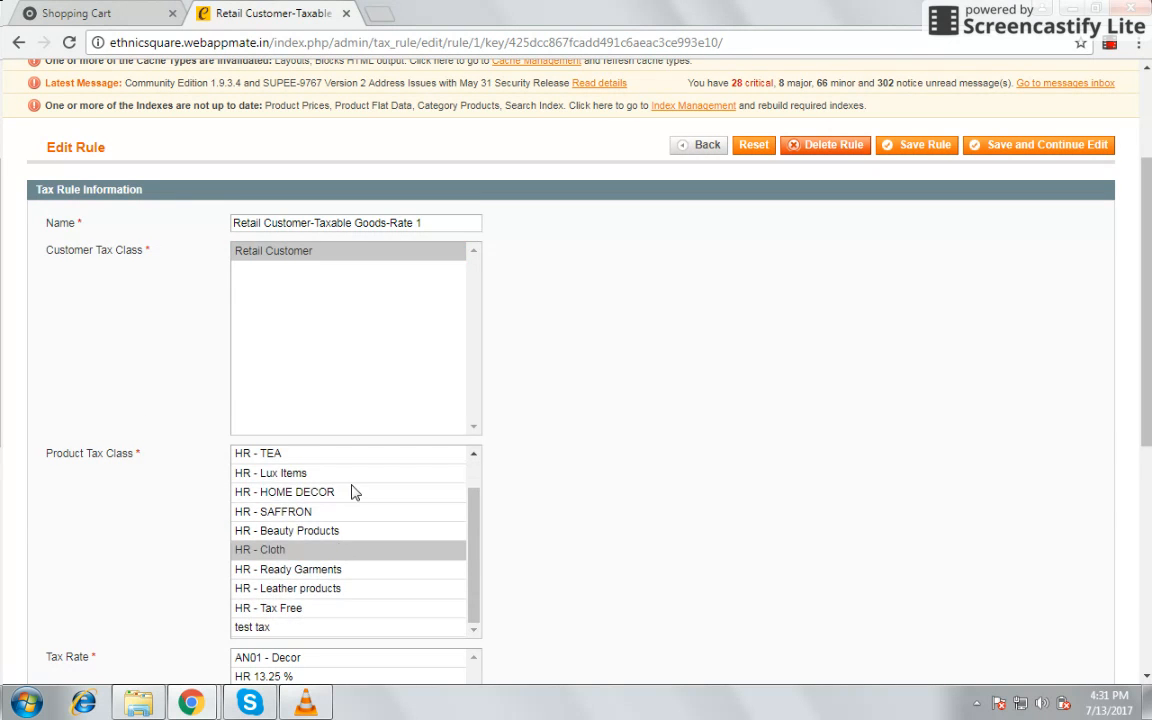
{"action": "scroll", "coordinate": [355, 491], "scroll_direction": "down", "scroll_amount": 4}
{"action": "scroll", "coordinate": [336, 347], "scroll_direction": "up", "scroll_amount": 3}
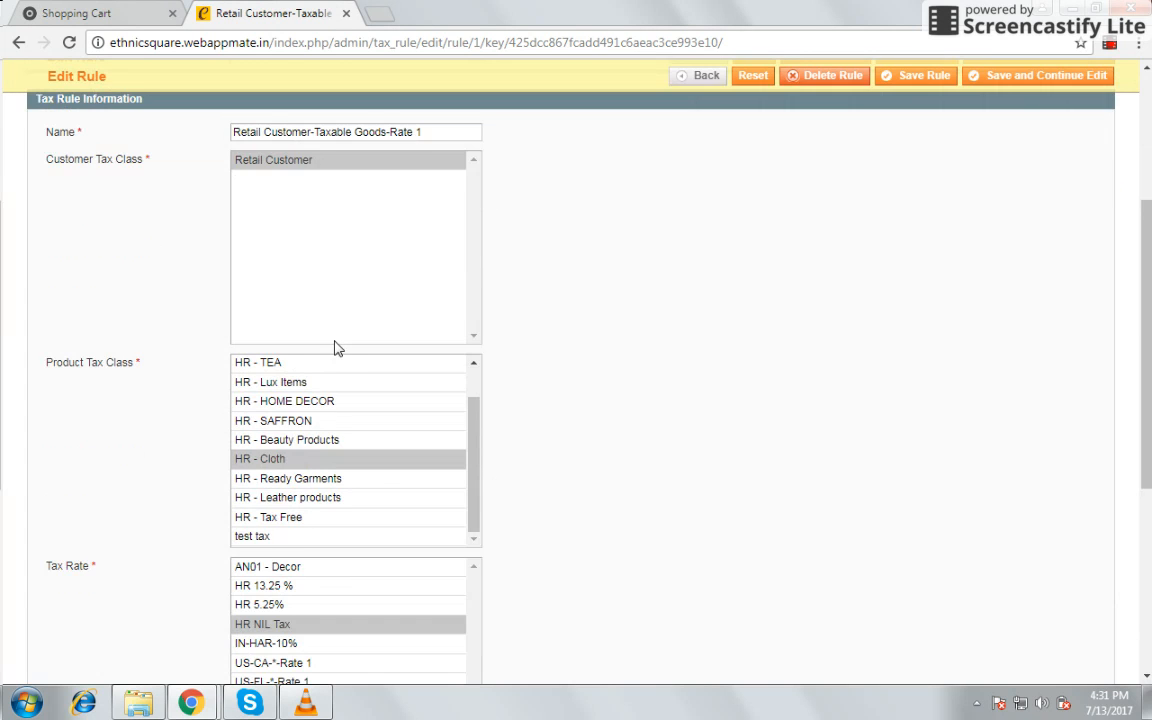
{"action": "scroll", "coordinate": [336, 347], "scroll_direction": "down", "scroll_amount": 1}
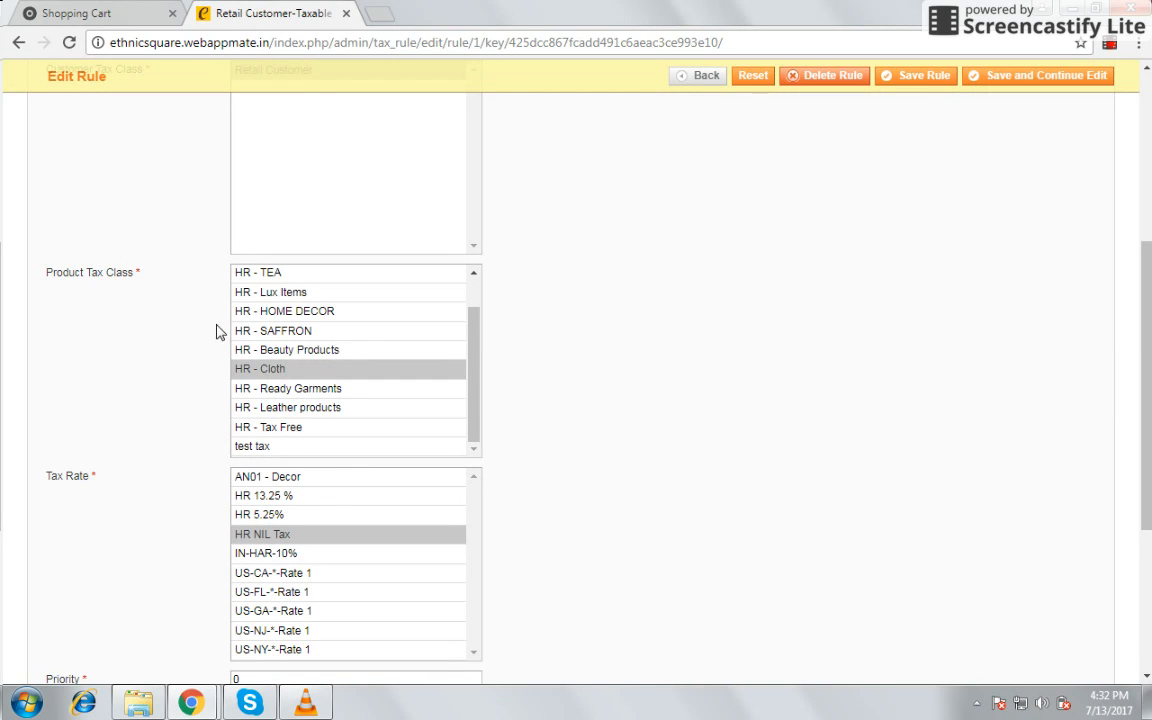
{"action": "scroll", "coordinate": [224, 365], "scroll_direction": "down", "scroll_amount": 1}
{"action": "scroll", "coordinate": [224, 365], "scroll_direction": "down", "scroll_amount": 3}
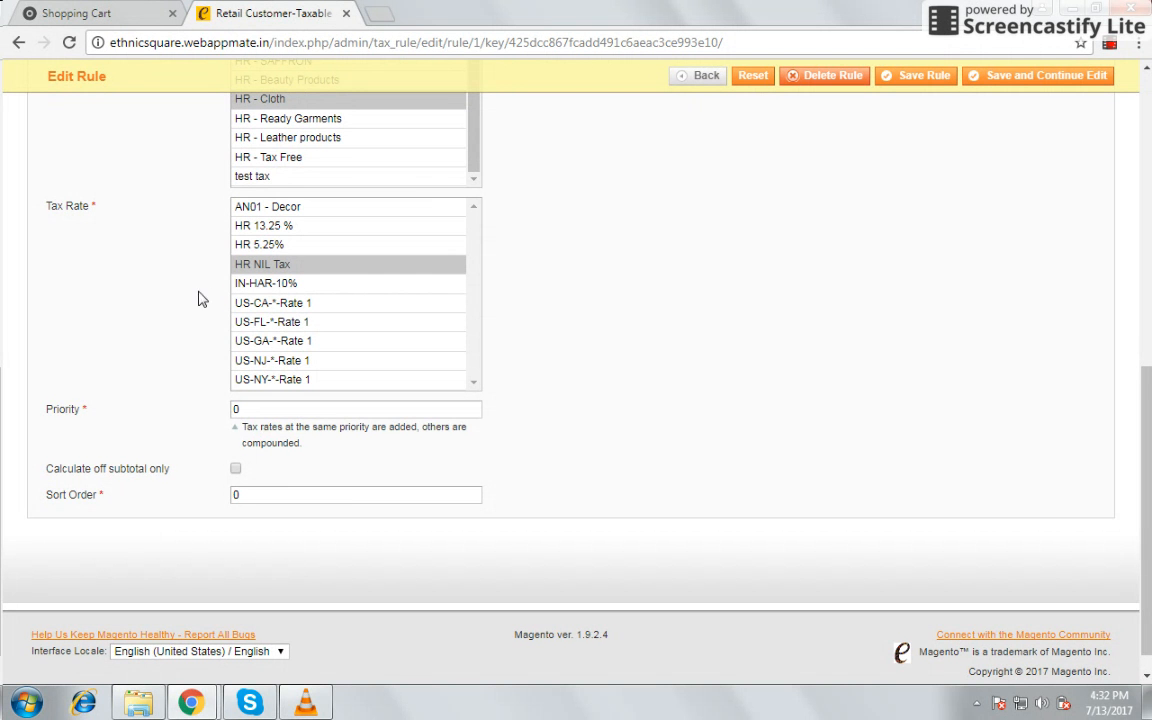
Step: Set the tax rule's Priority to 1 and Sort Order to 1, leaving the rule unsaved
{"action": "scroll", "coordinate": [149, 300], "scroll_direction": "down", "scroll_amount": 1}
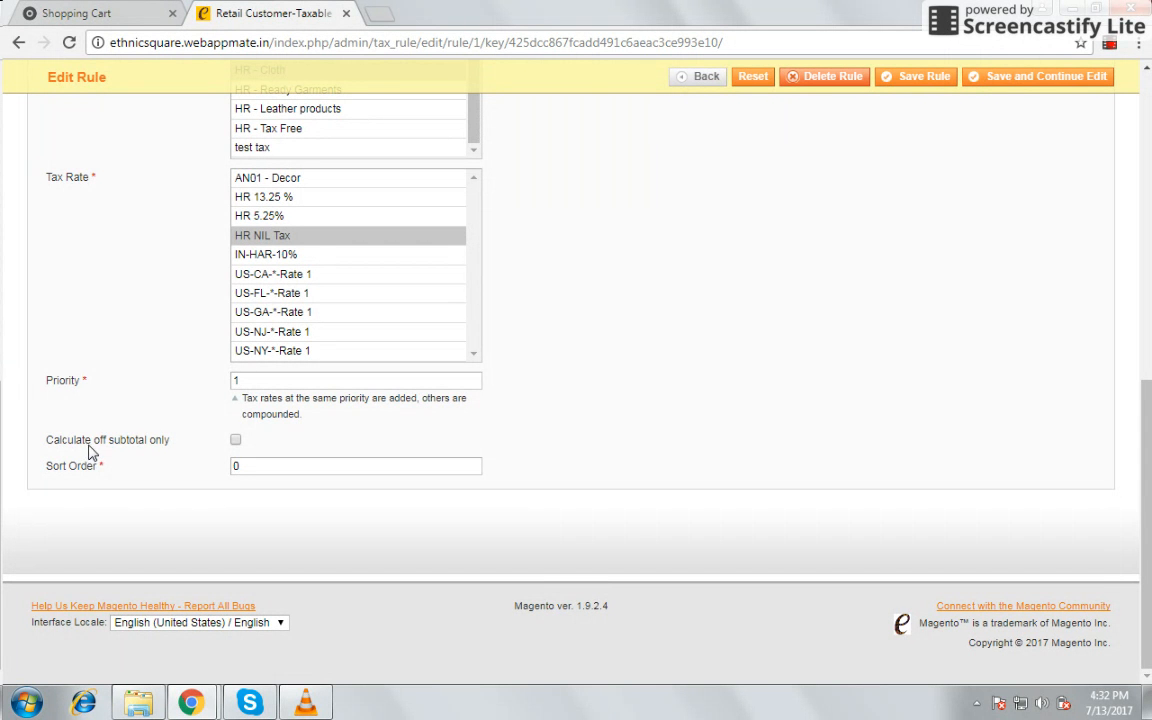
{"action": "left_click", "coordinate": [272, 465]}
{"action": "type", "text": "1"}
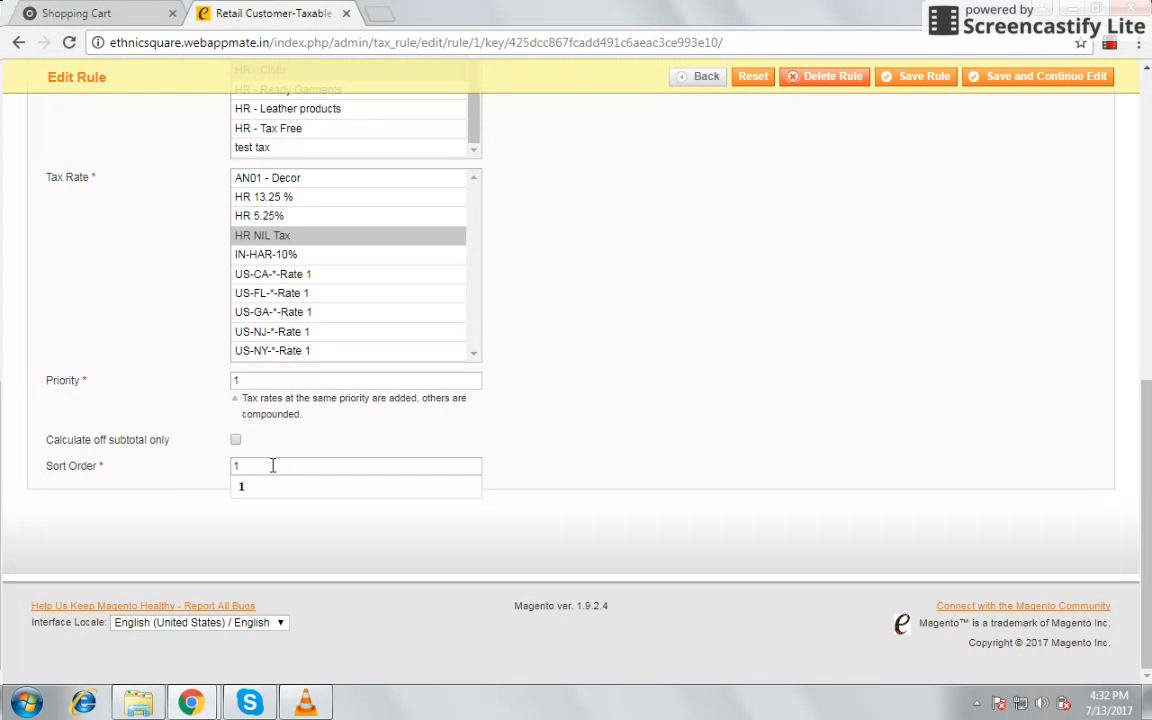
{"action": "scroll", "coordinate": [705, 417], "scroll_direction": "up", "scroll_amount": 4}
{"action": "scroll", "coordinate": [705, 417], "scroll_direction": "up", "scroll_amount": 3}
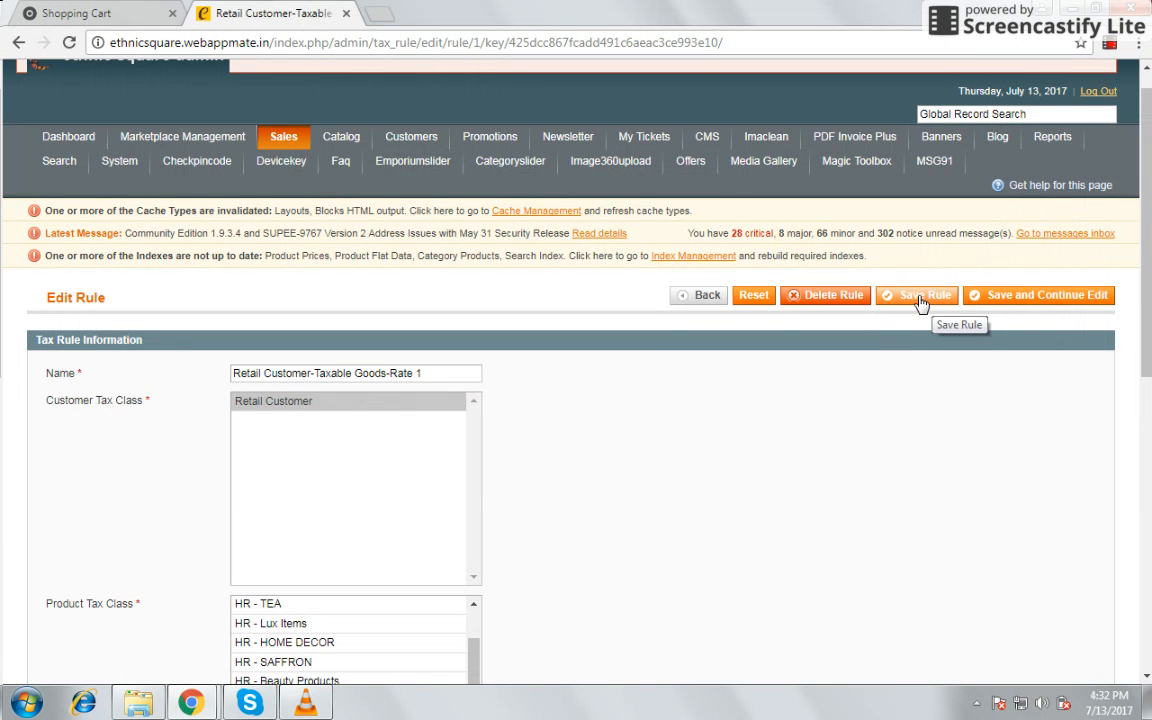
{"action": "scroll", "coordinate": [640, 465], "scroll_direction": "up", "scroll_amount": 1}
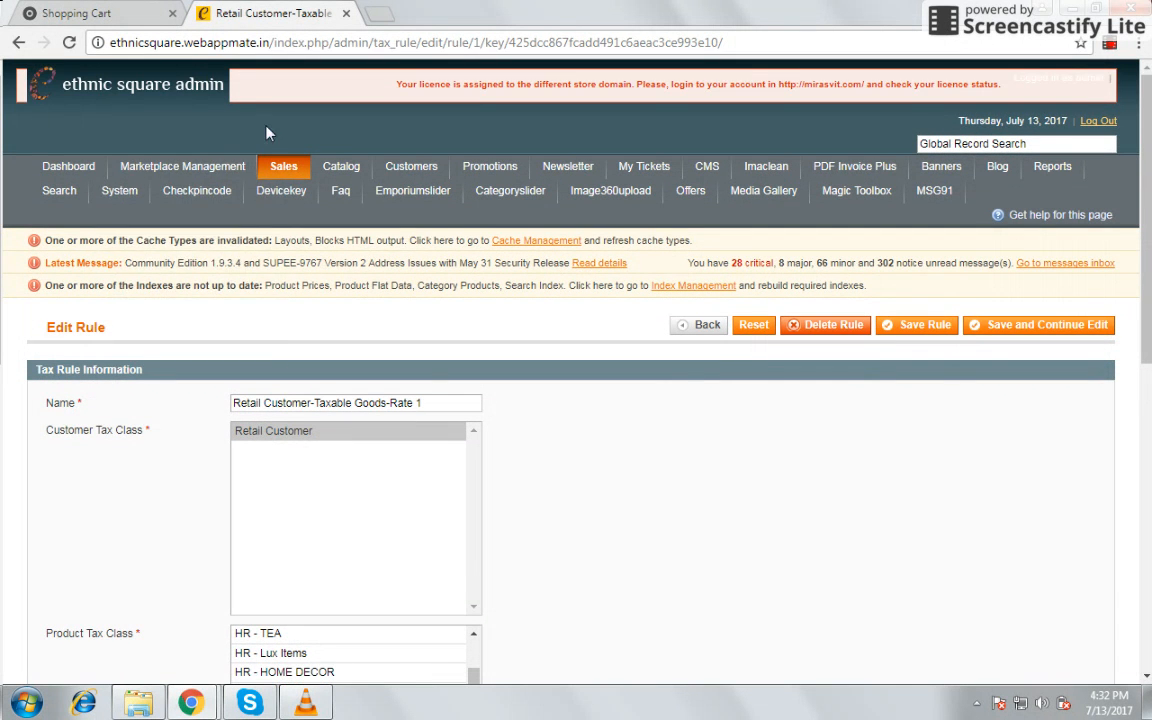
Step: Open Import / Export Tax Rates and export the store's tax rates to a CSV file
{"action": "mouse_move", "coordinate": [286, 175]}
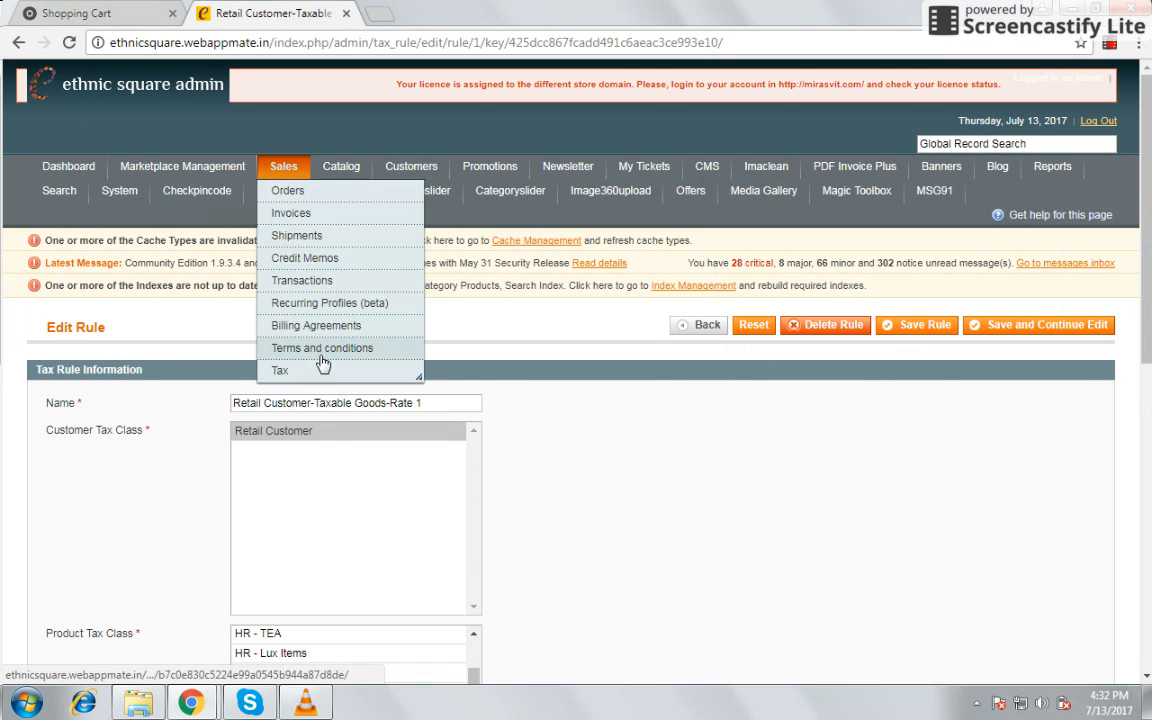
{"action": "mouse_move", "coordinate": [300, 370]}
{"action": "left_click", "coordinate": [397, 430]}
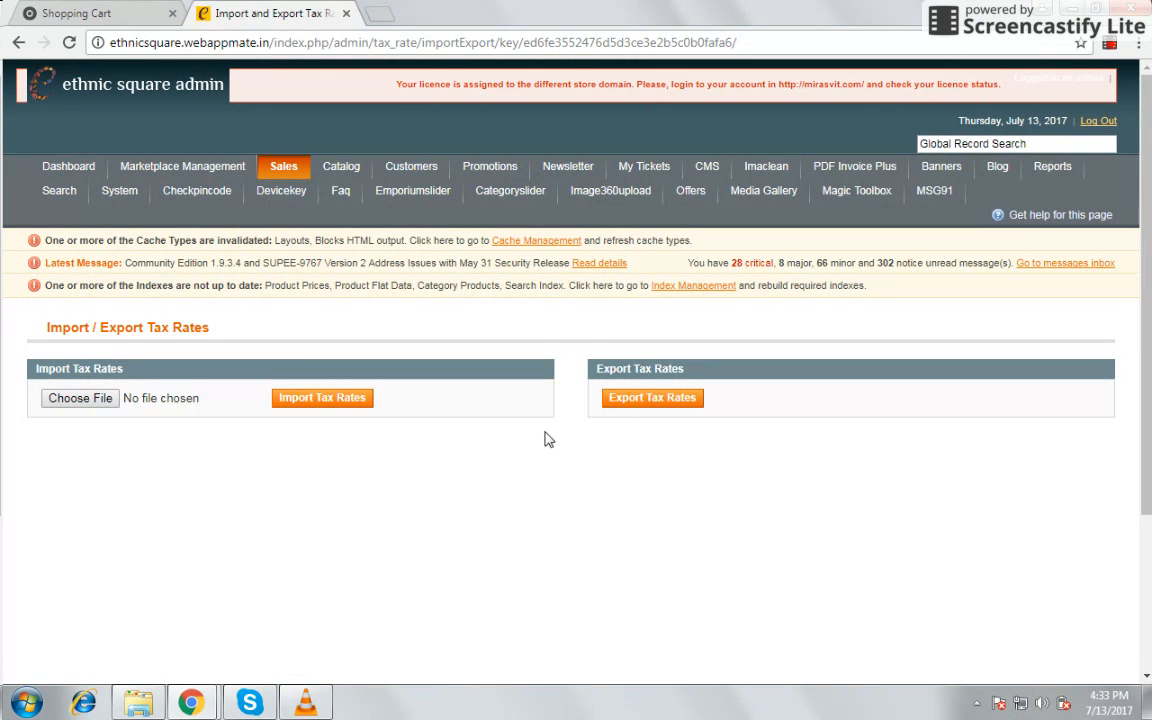
{"action": "left_click", "coordinate": [620, 399]}
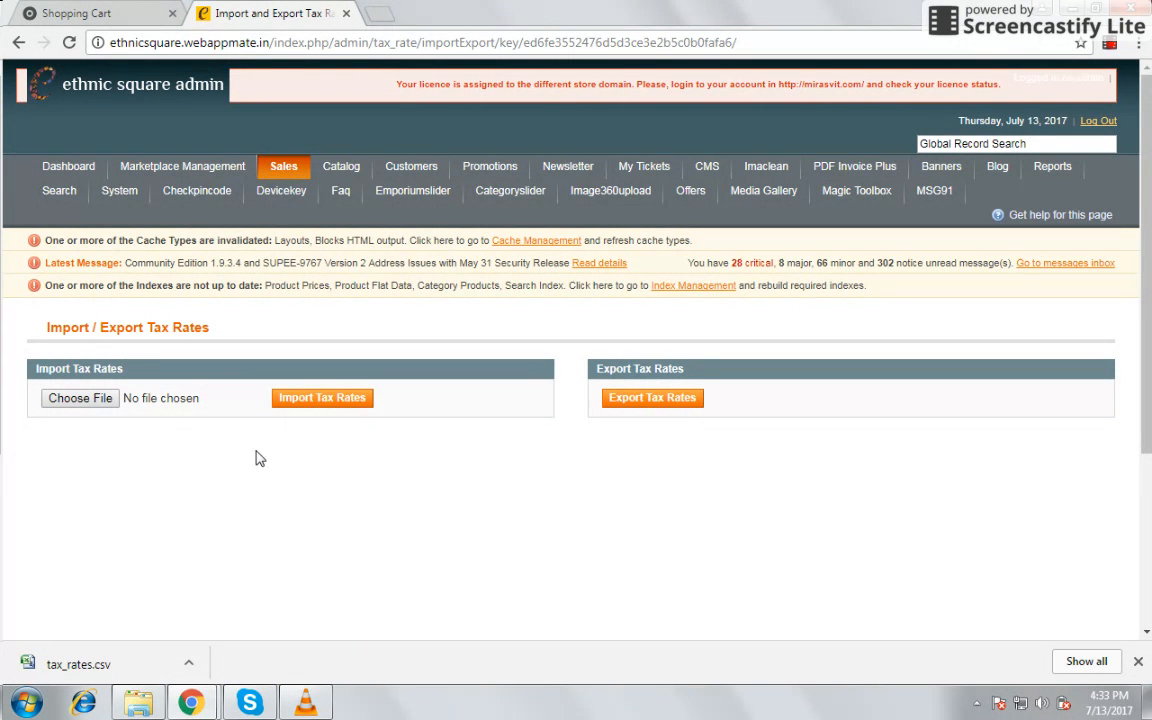
Step: View the list of Customer Tax Classes under the Sales tax settings
{"action": "mouse_move", "coordinate": [258, 162]}
{"action": "mouse_move", "coordinate": [302, 372]}
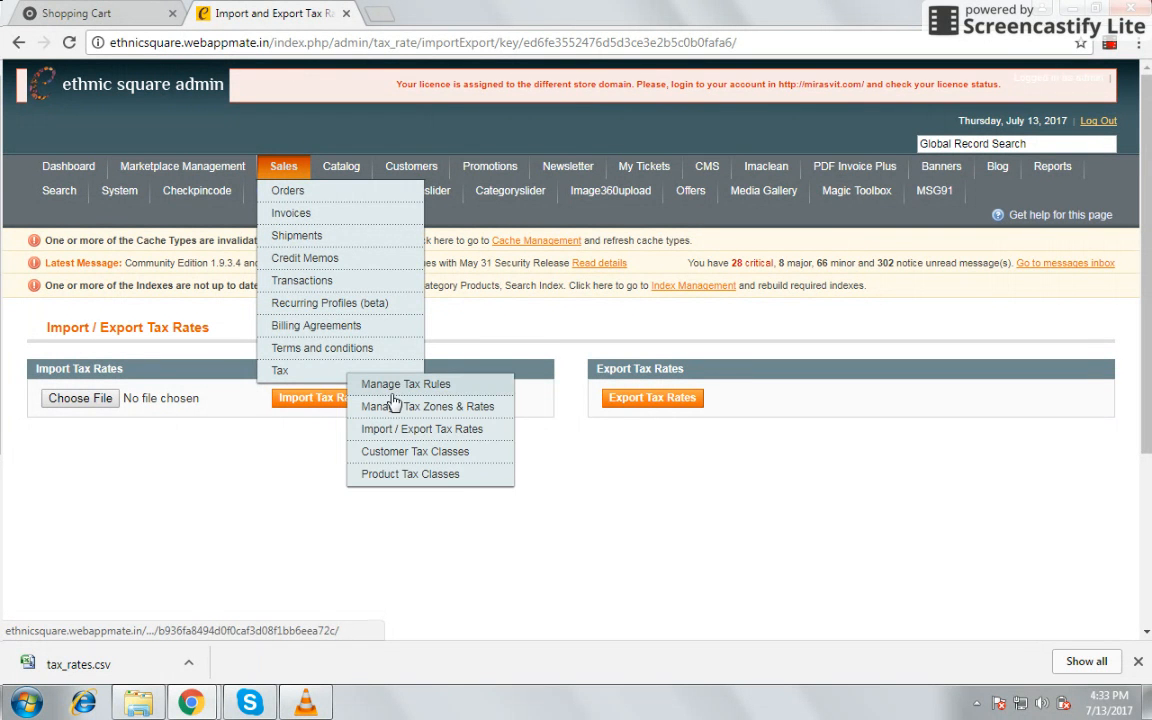
{"action": "left_click", "coordinate": [397, 458]}
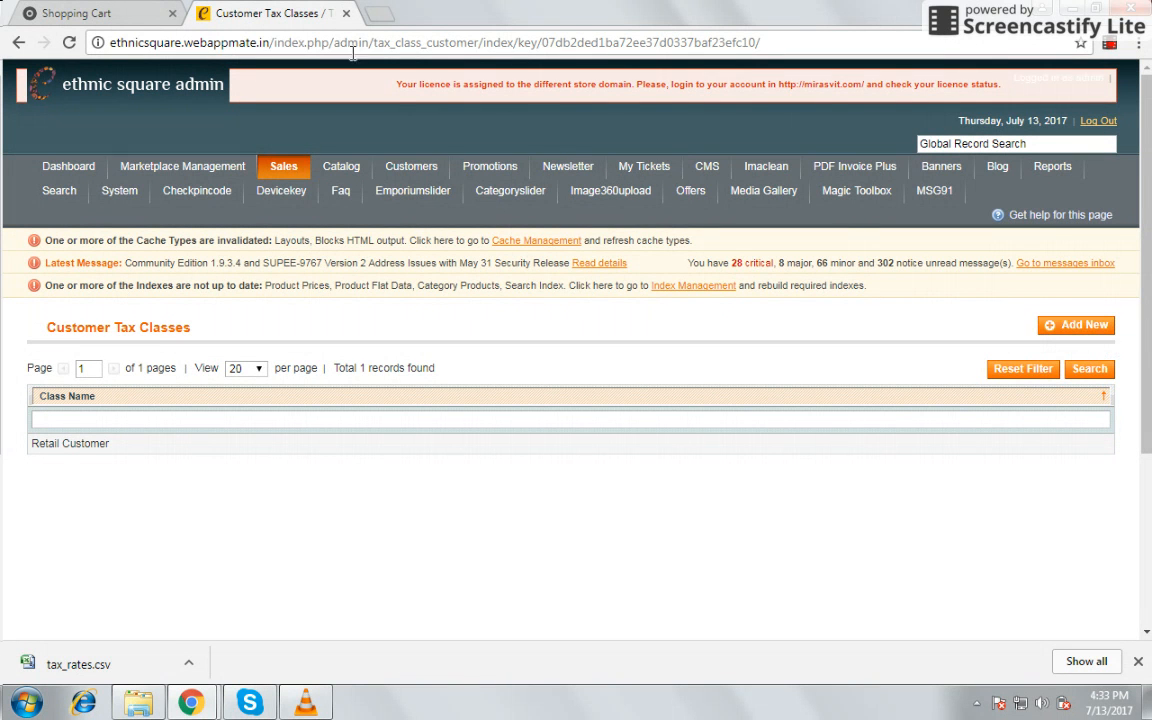
Step: Open Product Tax Classes and review the full list of class names
{"action": "mouse_move", "coordinate": [270, 166]}
{"action": "mouse_move", "coordinate": [334, 368]}
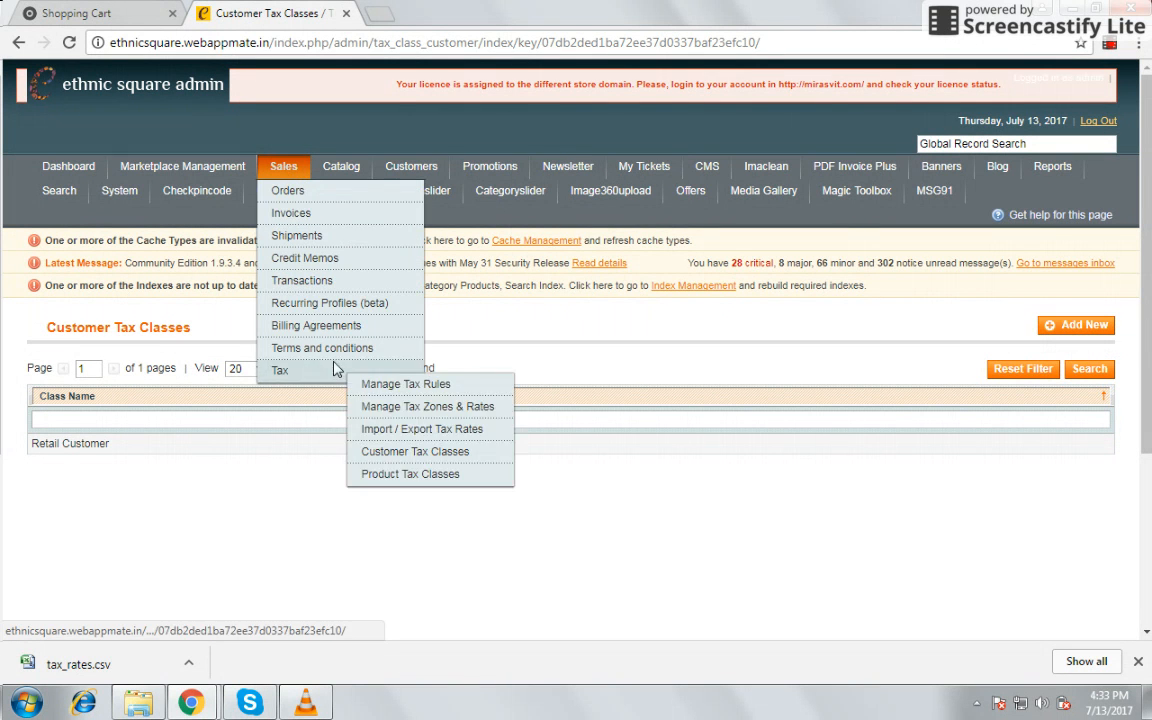
{"action": "left_click", "coordinate": [399, 476]}
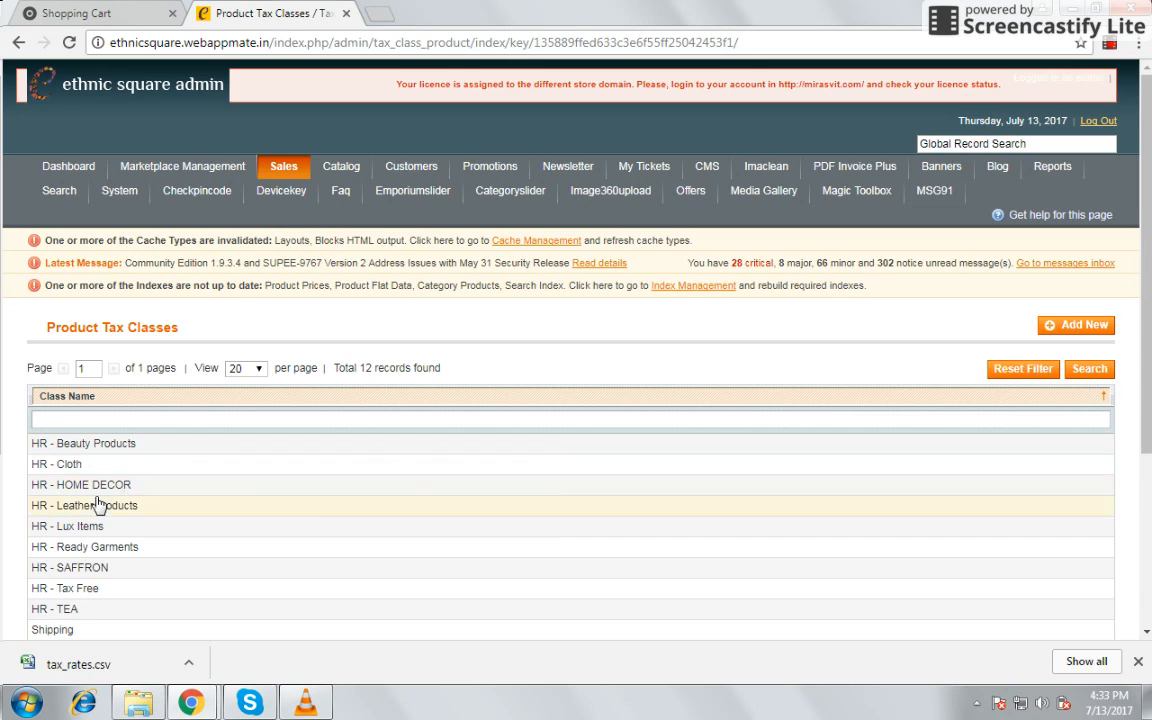
{"action": "scroll", "coordinate": [97, 505], "scroll_direction": "down", "scroll_amount": 1}
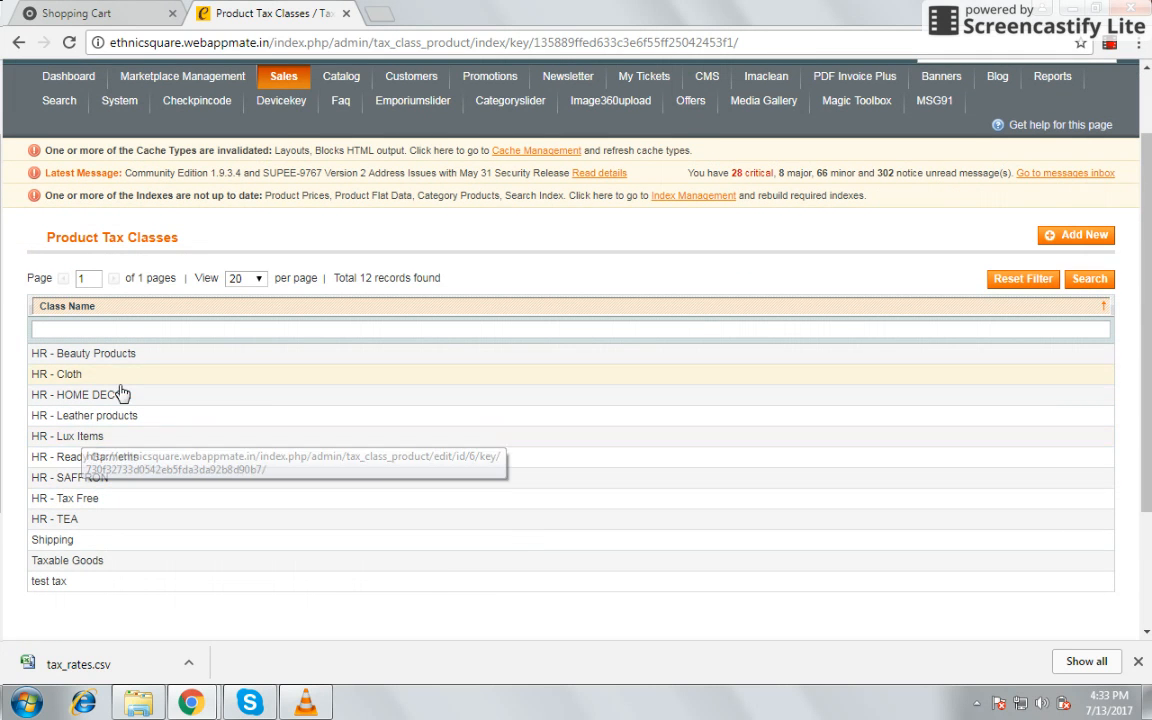
{"action": "scroll", "coordinate": [120, 400], "scroll_direction": "down", "scroll_amount": 2}
{"action": "scroll", "coordinate": [145, 403], "scroll_direction": "up", "scroll_amount": 3}
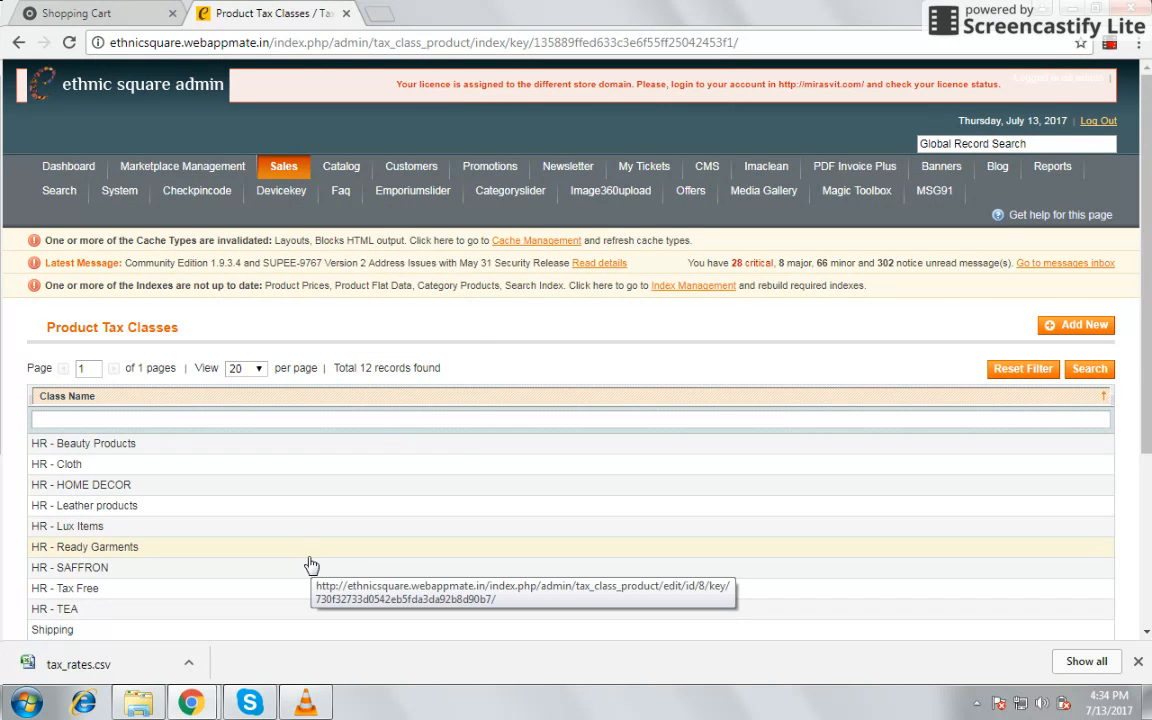
Step: Open the catalog's Manage Products list
{"action": "mouse_move", "coordinate": [330, 172]}
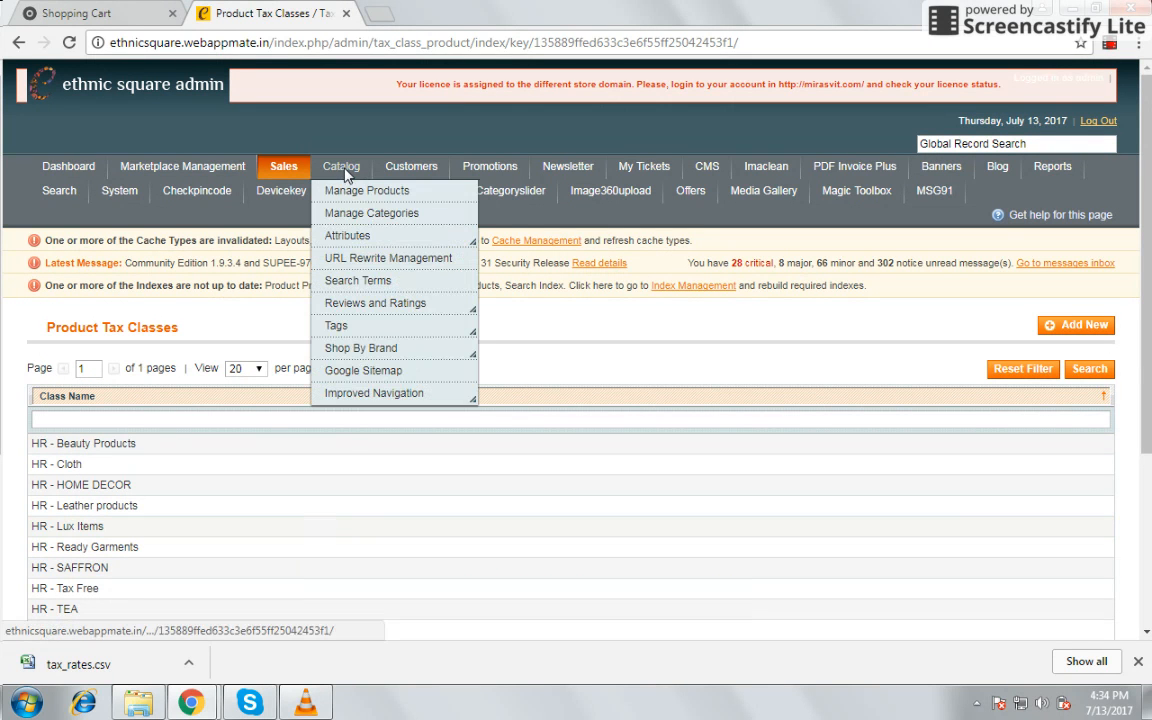
{"action": "left_click", "coordinate": [351, 197]}
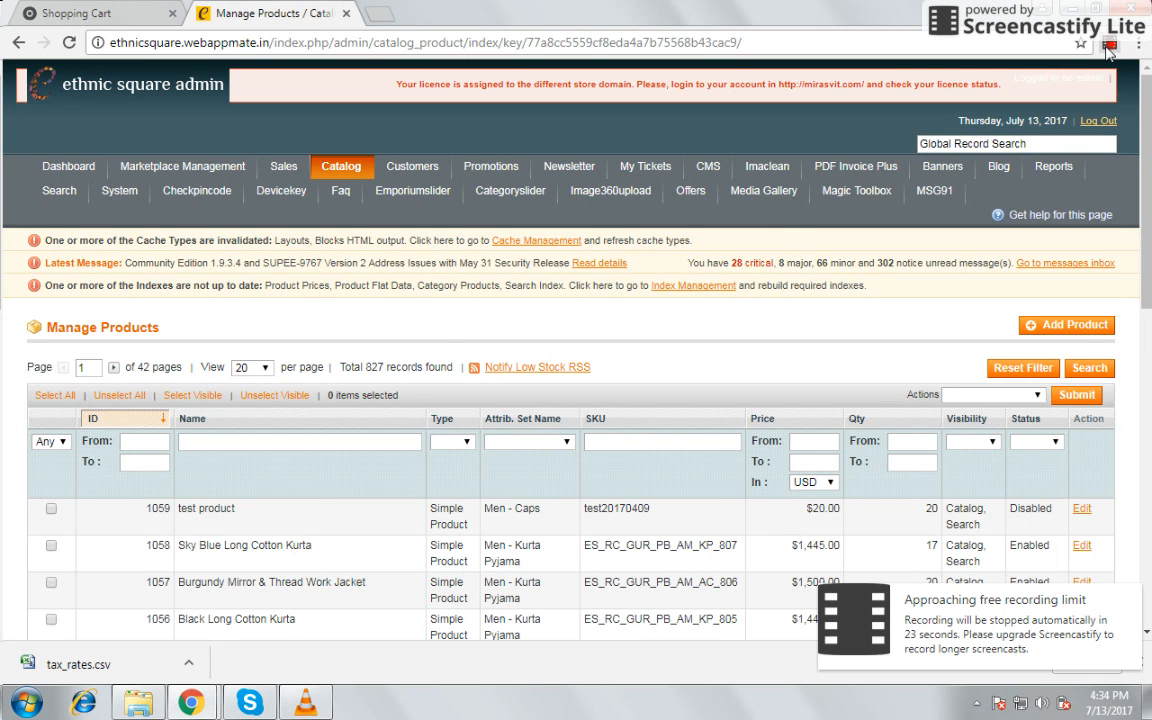
{"action": "left_click", "coordinate": [1109, 46]}
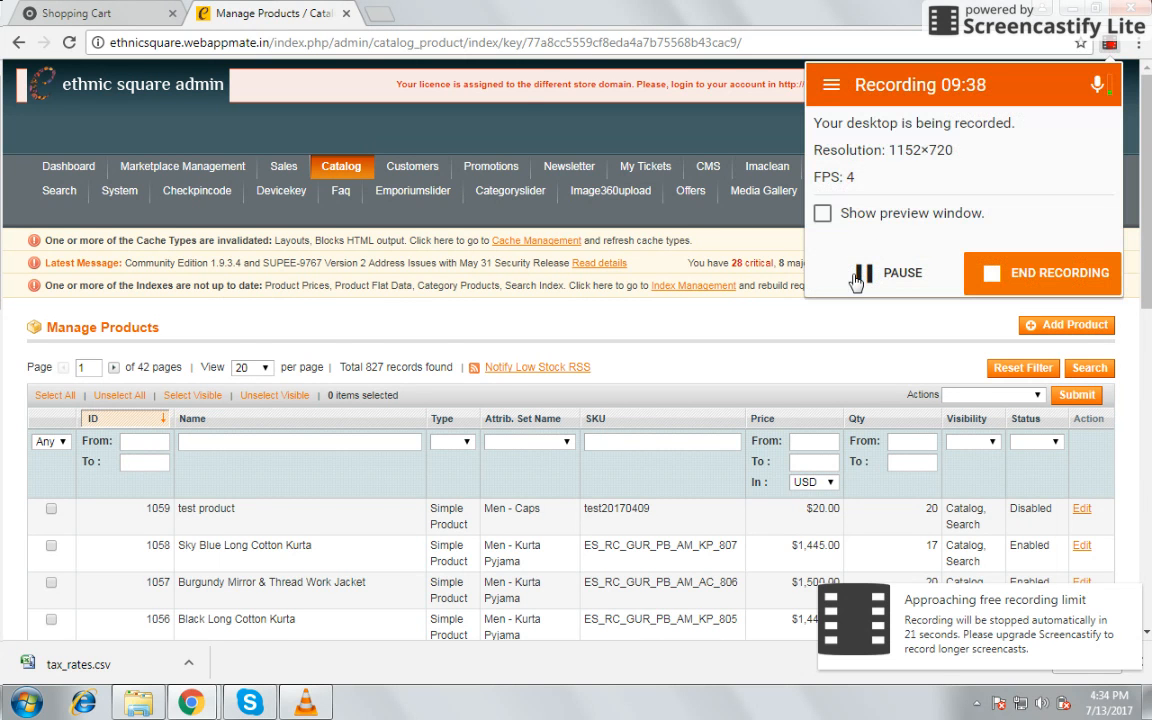
{"action": "left_click", "coordinate": [857, 280]}
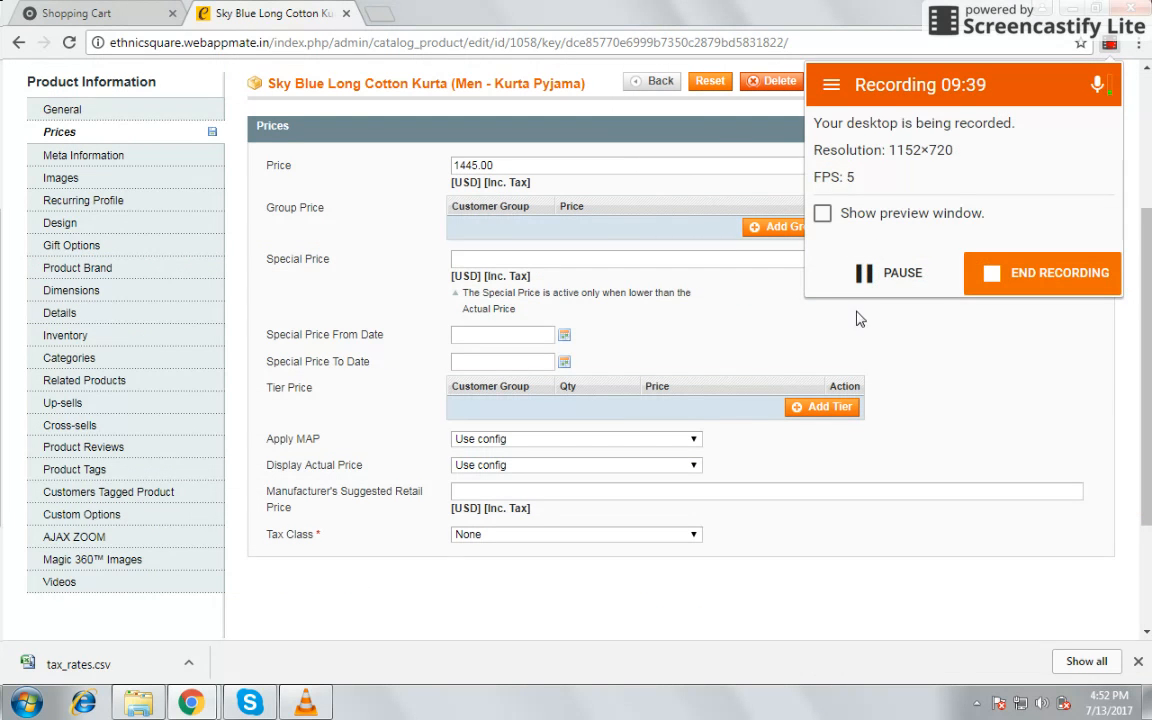
{"action": "left_click", "coordinate": [864, 334]}
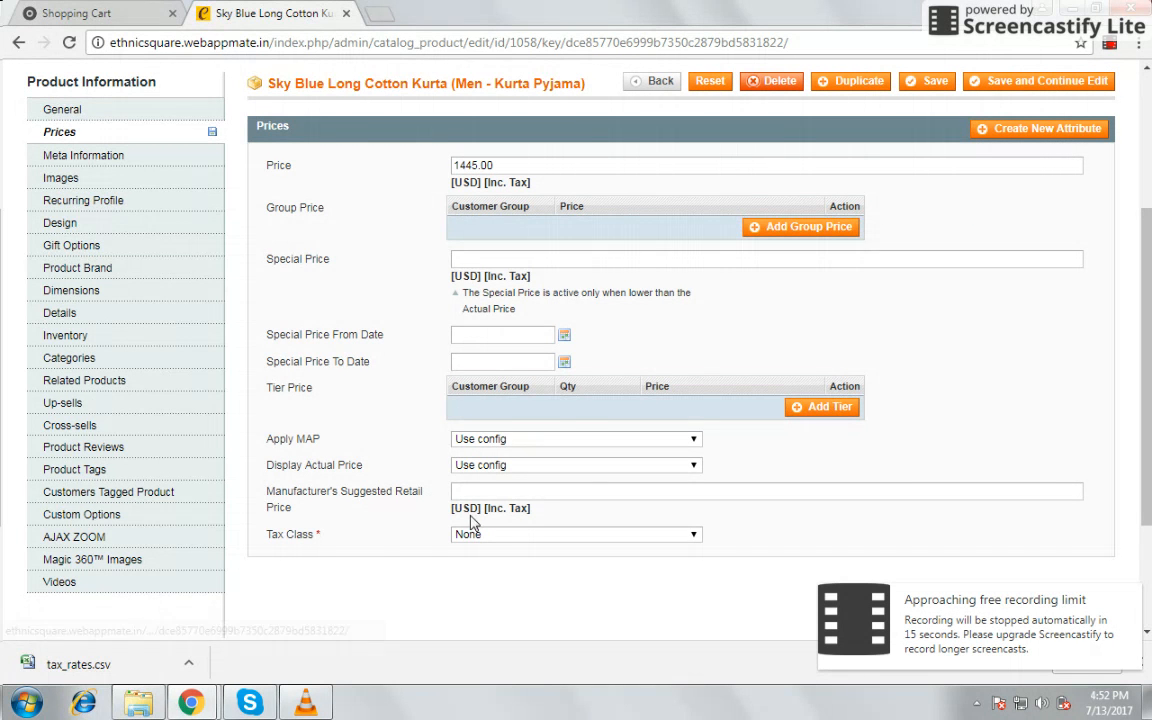
Step: Set the Sky Blue Long Cotton Kurta's Tax Class to Taxable Goods and save the product
{"action": "left_click", "coordinate": [486, 537]}
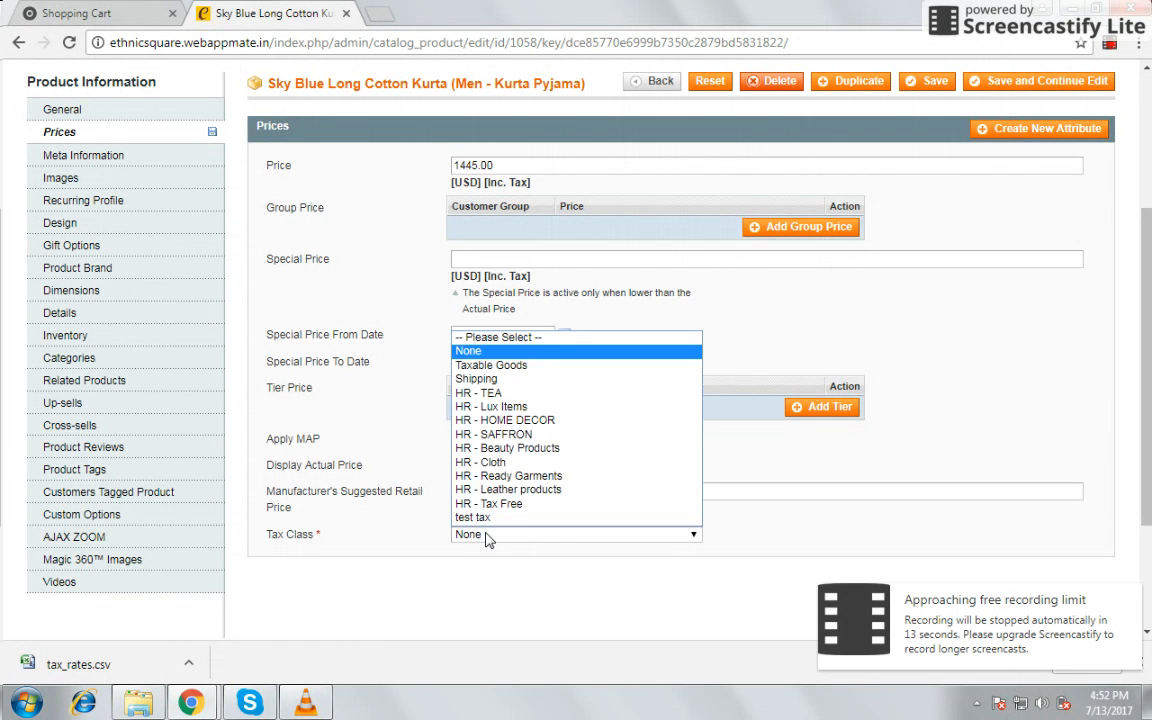
{"action": "left_click", "coordinate": [493, 366]}
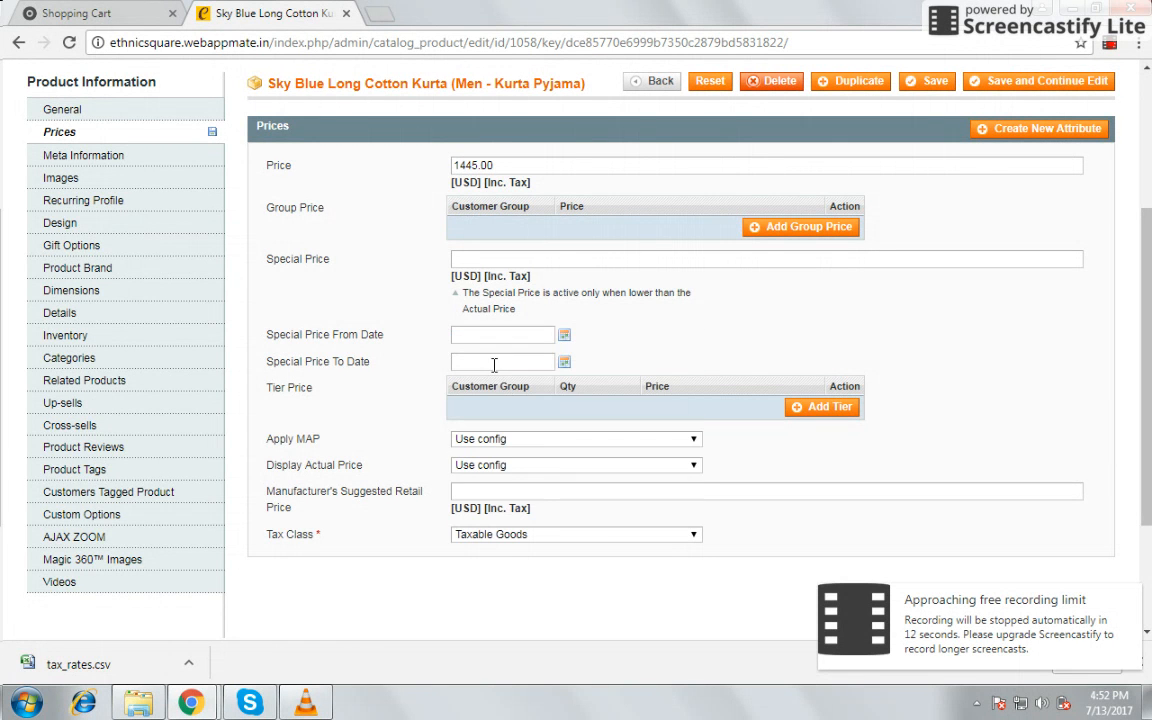
{"action": "left_click", "coordinate": [938, 88]}
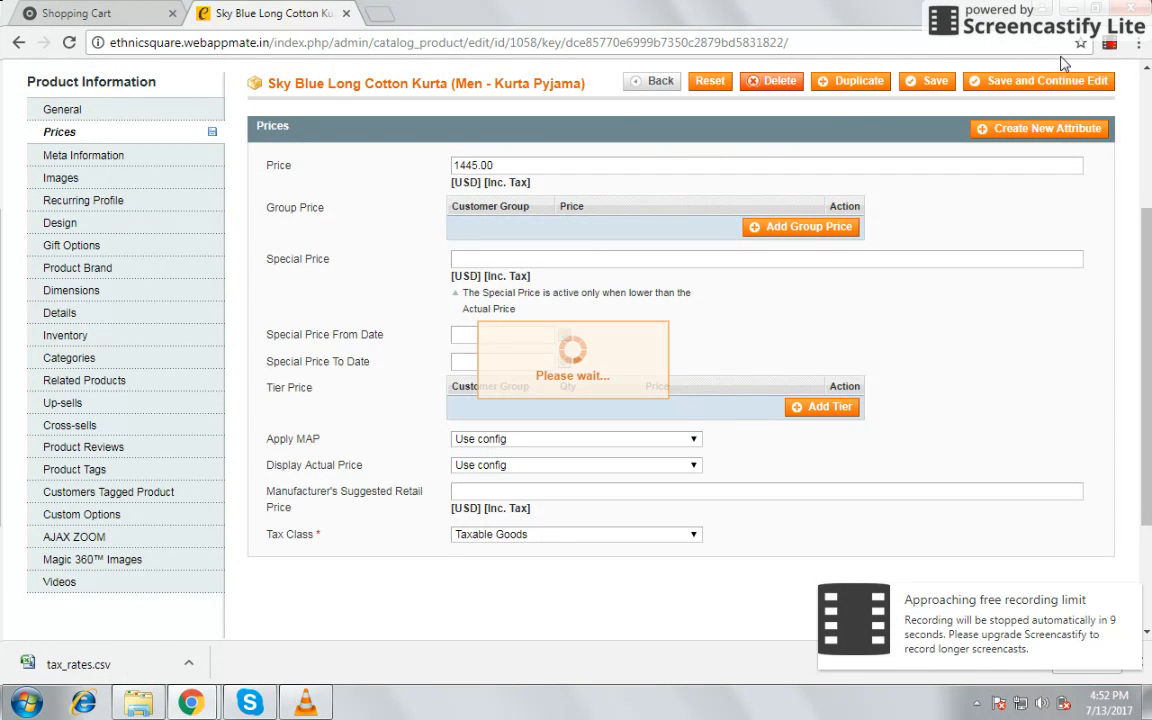
{"action": "left_click", "coordinate": [1111, 46]}
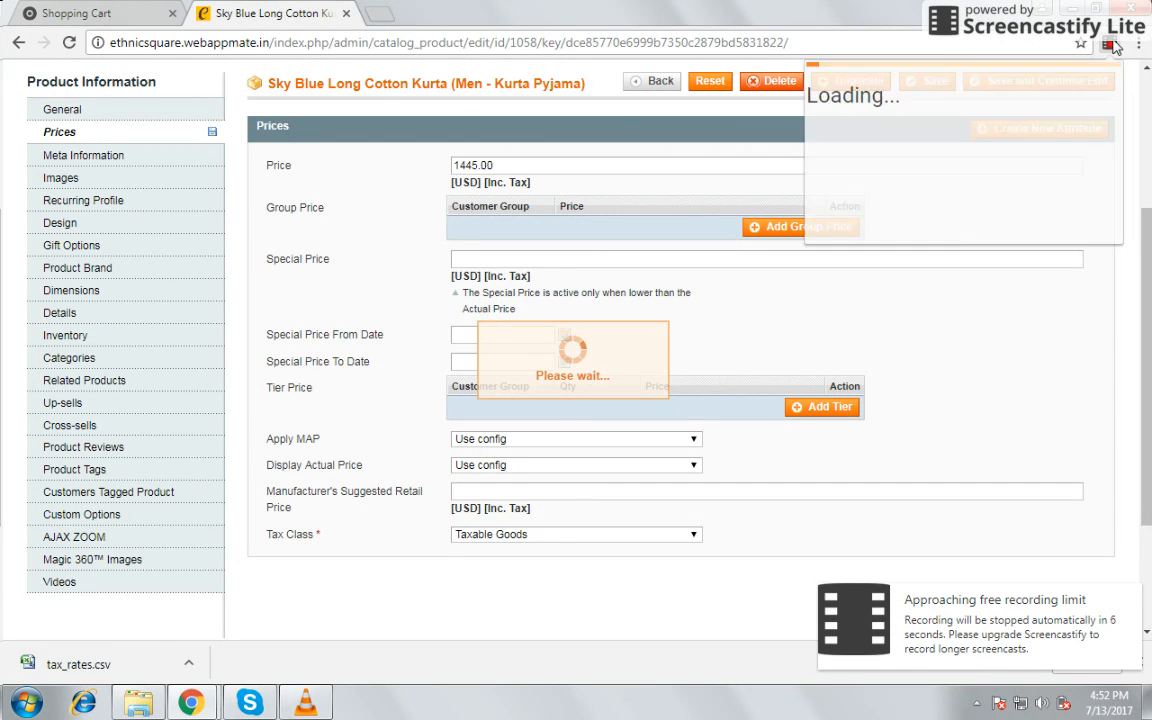
{"action": "left_click", "coordinate": [865, 280]}
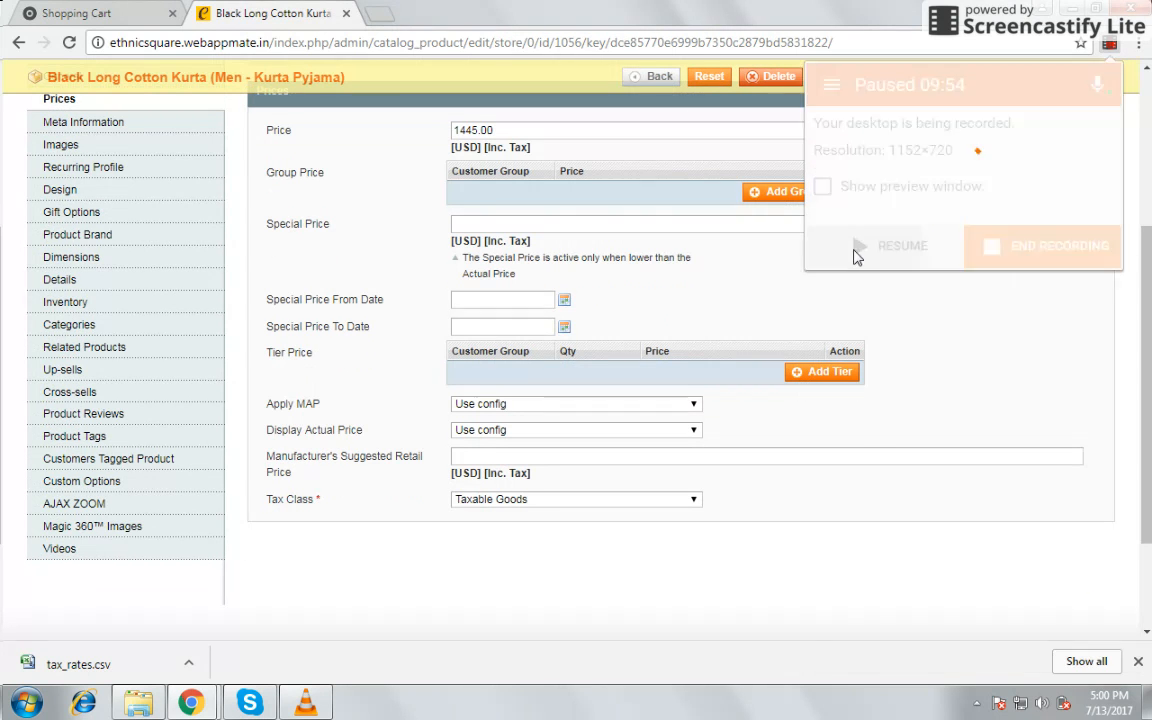